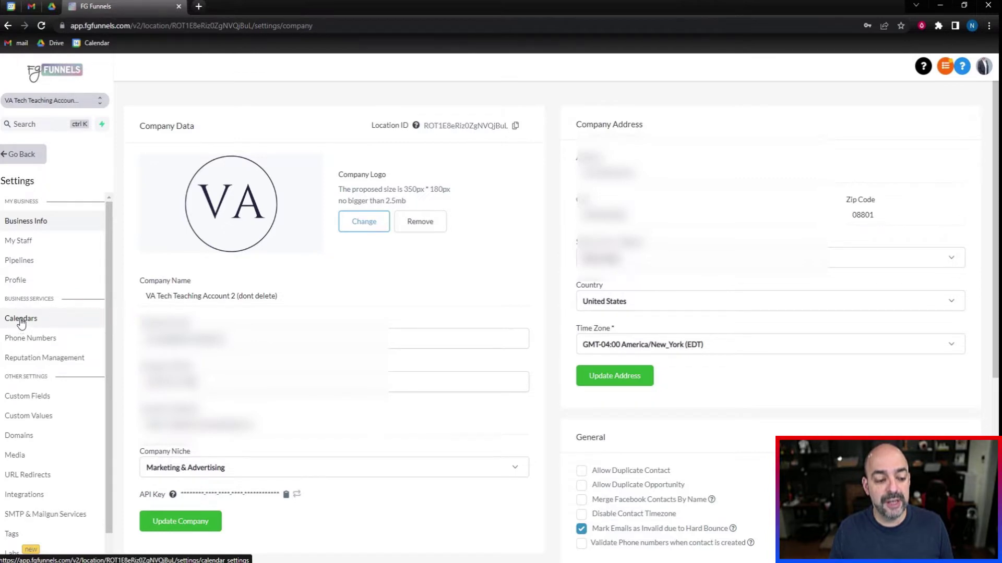
View the existing calendars in the Calendars settings and return to the main dashboard.
{"action": "left_click", "coordinate": [25, 324]}
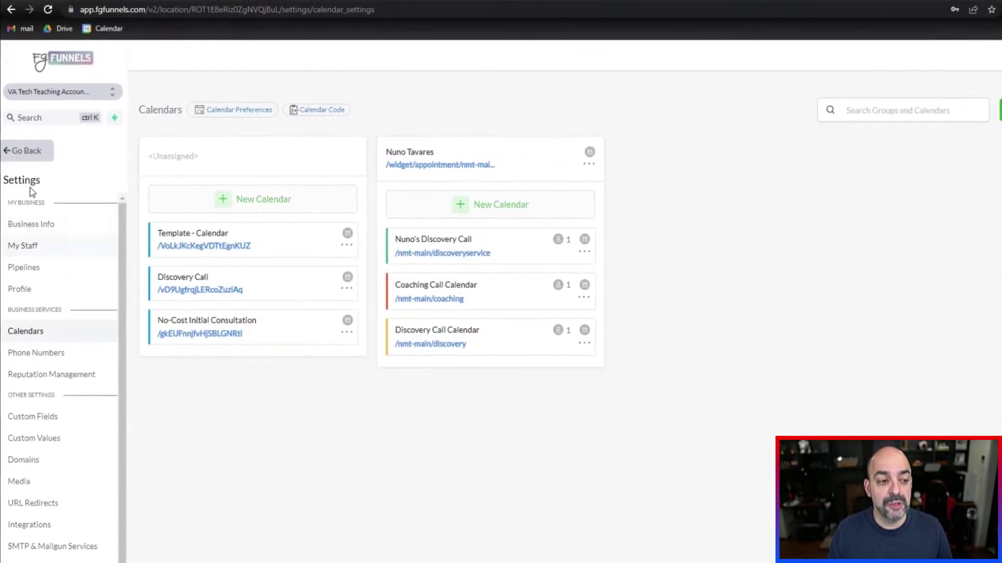
{"action": "left_click", "coordinate": [48, 161]}
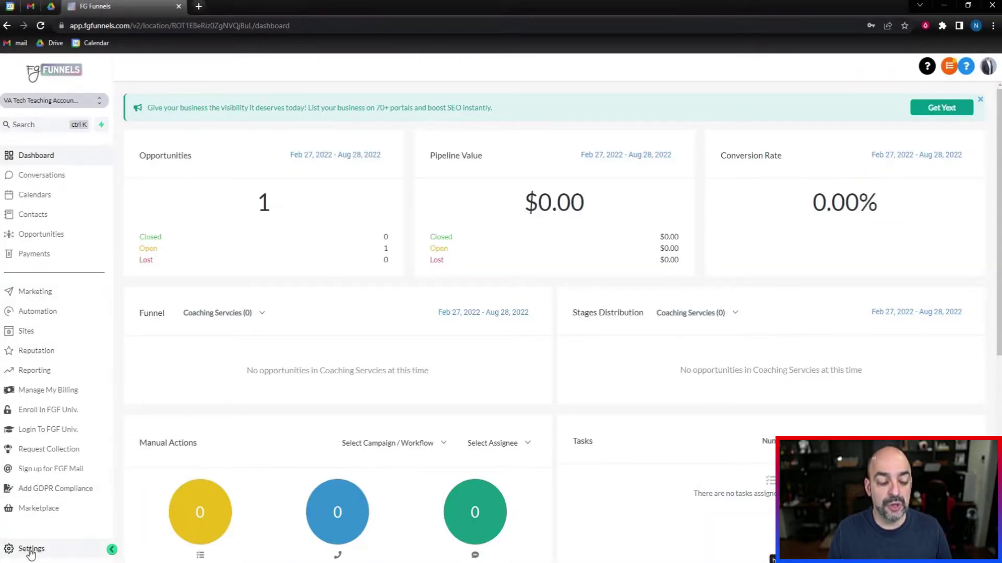
Connect a Google account in the Integrations settings and allow Lead Connector to access it.
{"action": "left_click", "coordinate": [30, 551]}
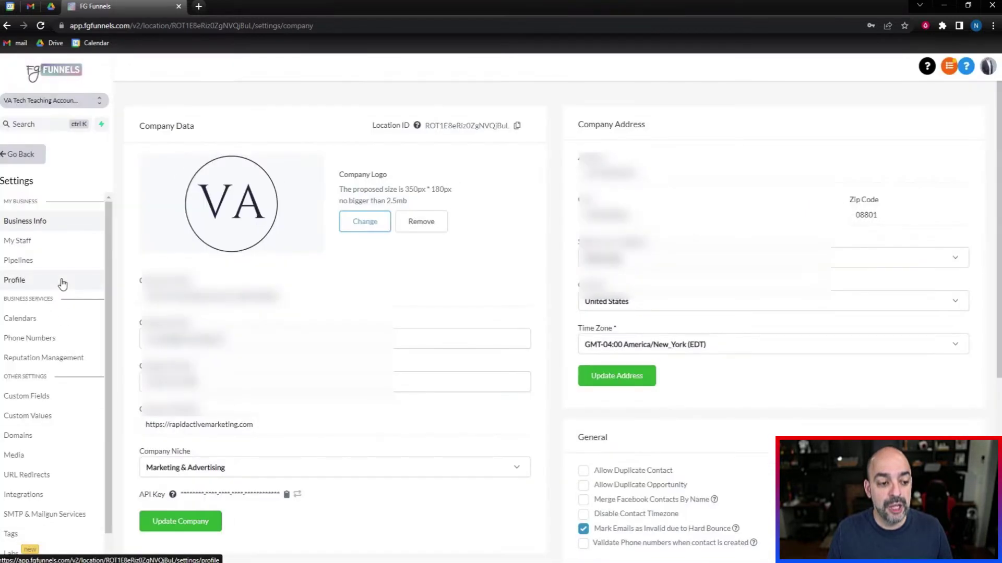
{"action": "scroll", "coordinate": [50, 334], "scroll_direction": "down", "scroll_amount": 1}
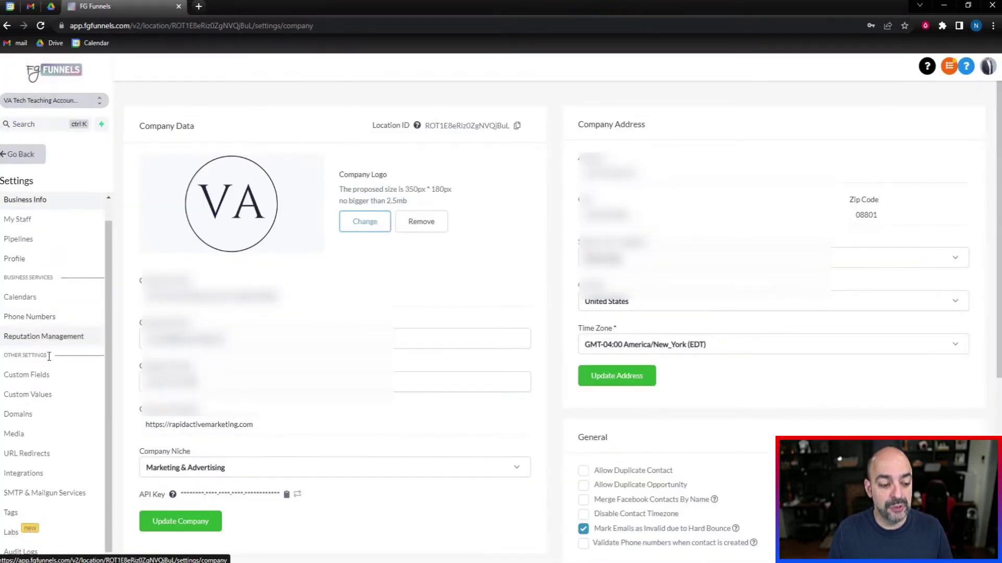
{"action": "left_click", "coordinate": [39, 476]}
{"action": "left_click", "coordinate": [224, 259]}
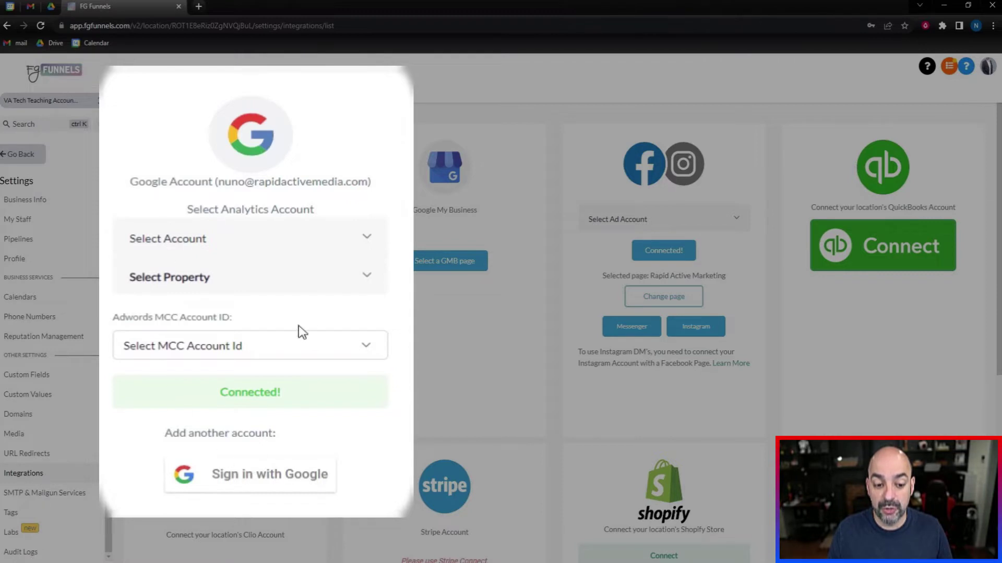
{"action": "left_click", "coordinate": [273, 479]}
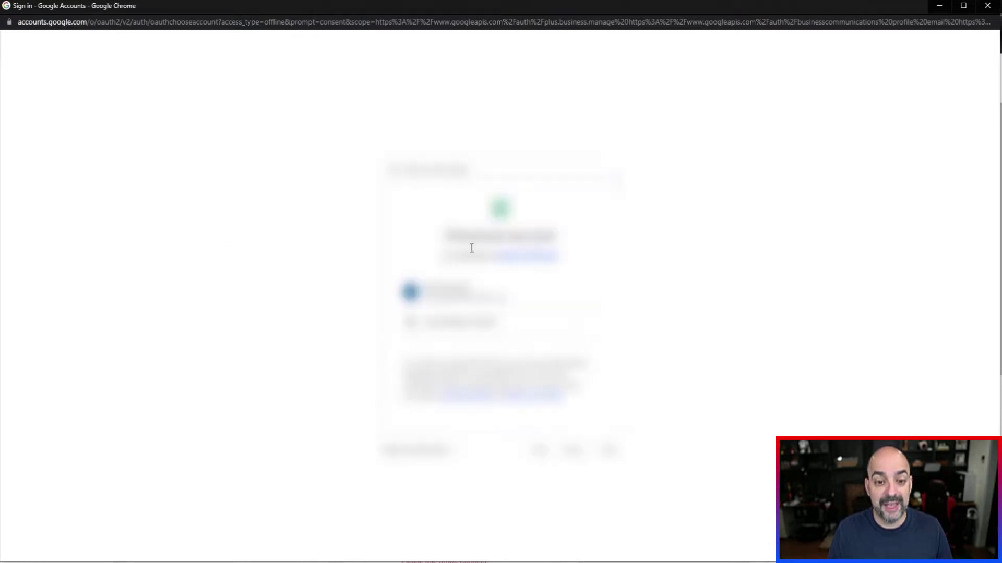
{"action": "left_click", "coordinate": [532, 296]}
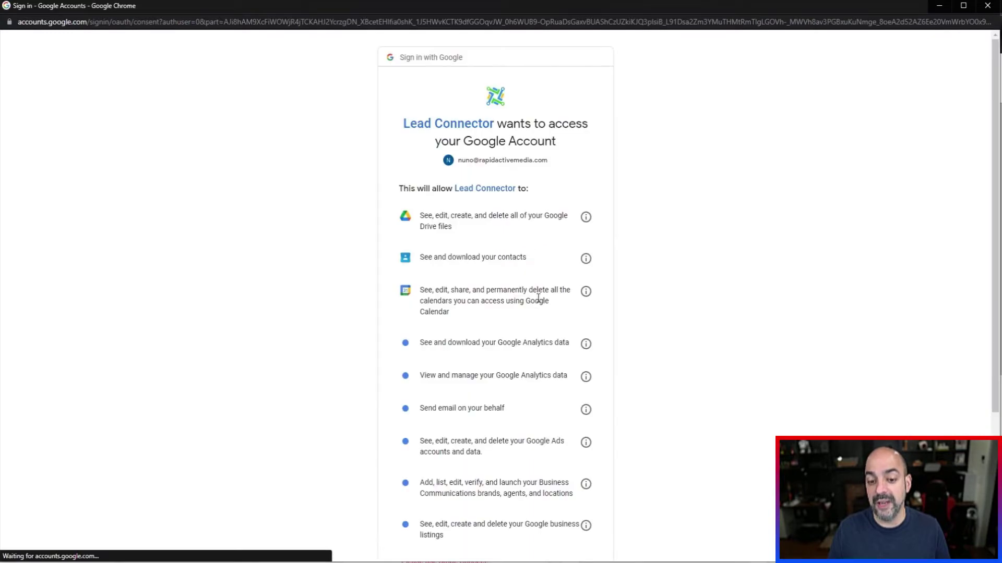
{"action": "scroll", "coordinate": [505, 230], "scroll_direction": "down", "scroll_amount": 4}
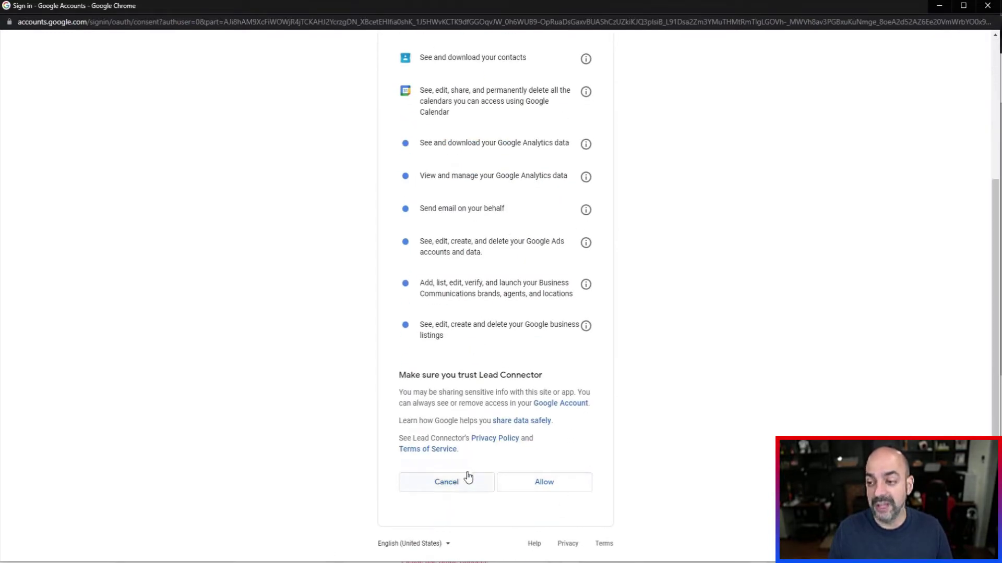
{"action": "left_click", "coordinate": [540, 481]}
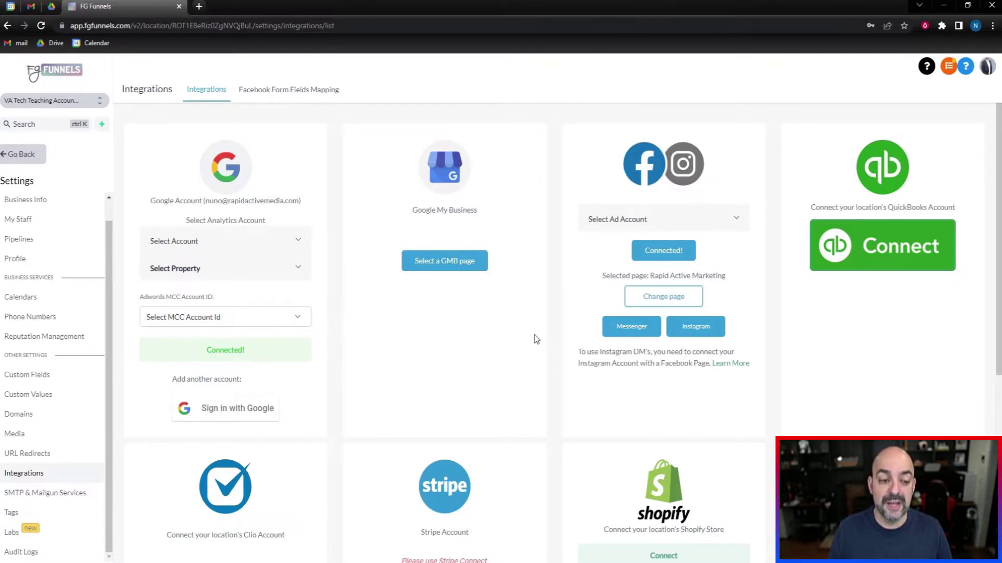
Open the Profile settings at the Integrations section for Zoom and Outlook Calendar.
{"action": "left_click", "coordinate": [40, 259]}
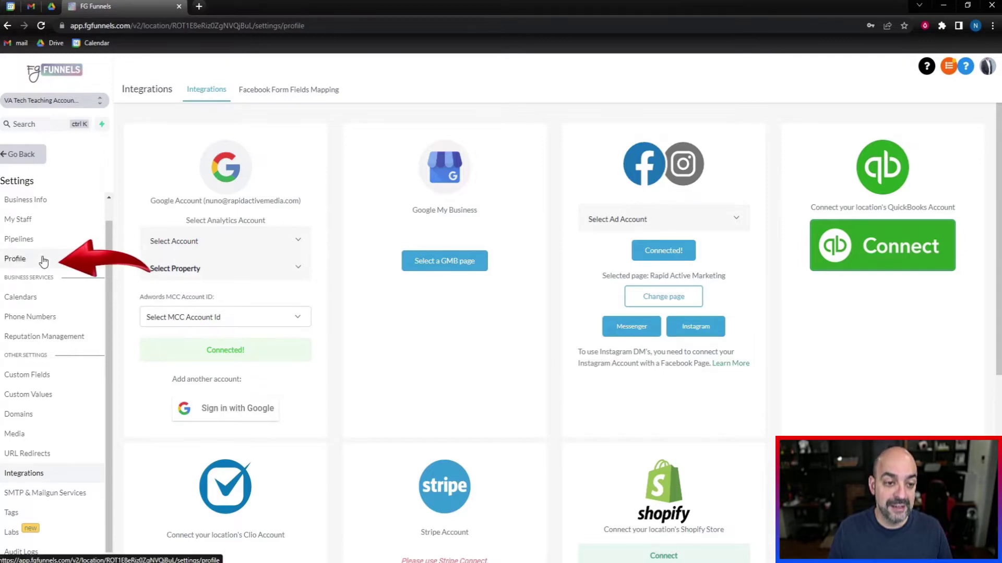
{"action": "scroll", "coordinate": [412, 236], "scroll_direction": "down", "scroll_amount": 2}
{"action": "scroll", "coordinate": [366, 239], "scroll_direction": "up", "scroll_amount": 5}
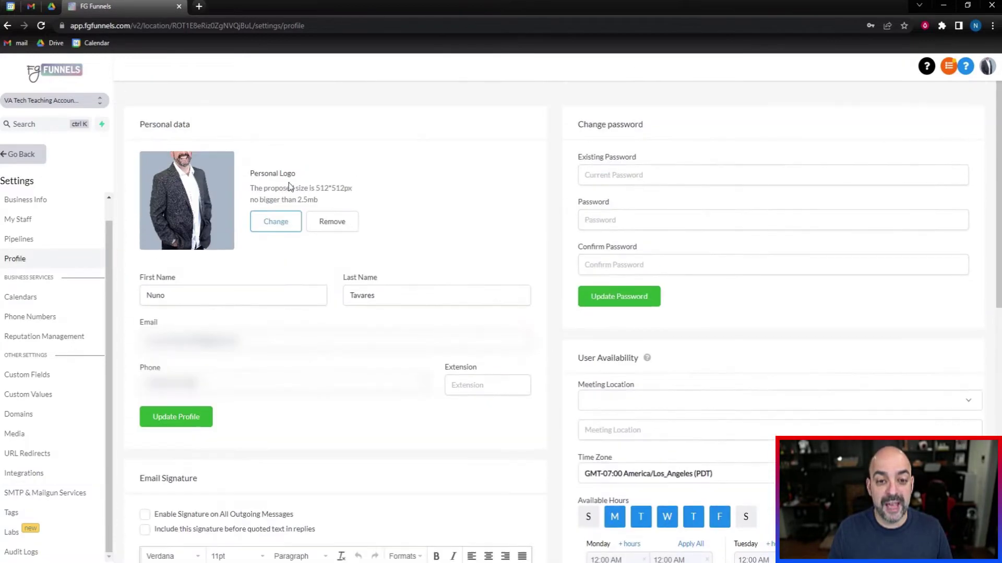
{"action": "scroll", "coordinate": [433, 261], "scroll_direction": "down", "scroll_amount": 8}
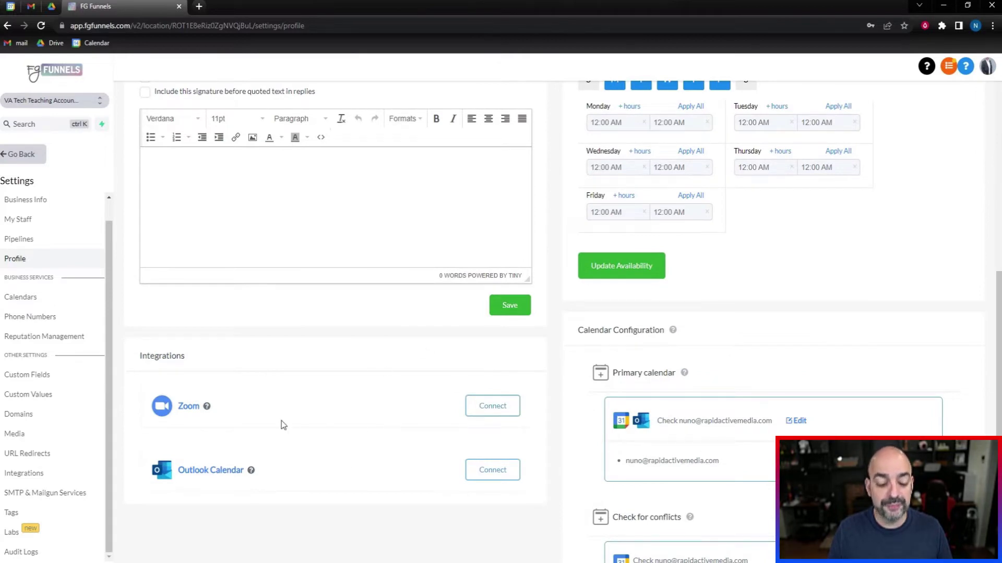
View the Zoom and Outlook Calendar sign-in windows from the profile integrations, closing each without signing in.
{"action": "left_click", "coordinate": [496, 406]}
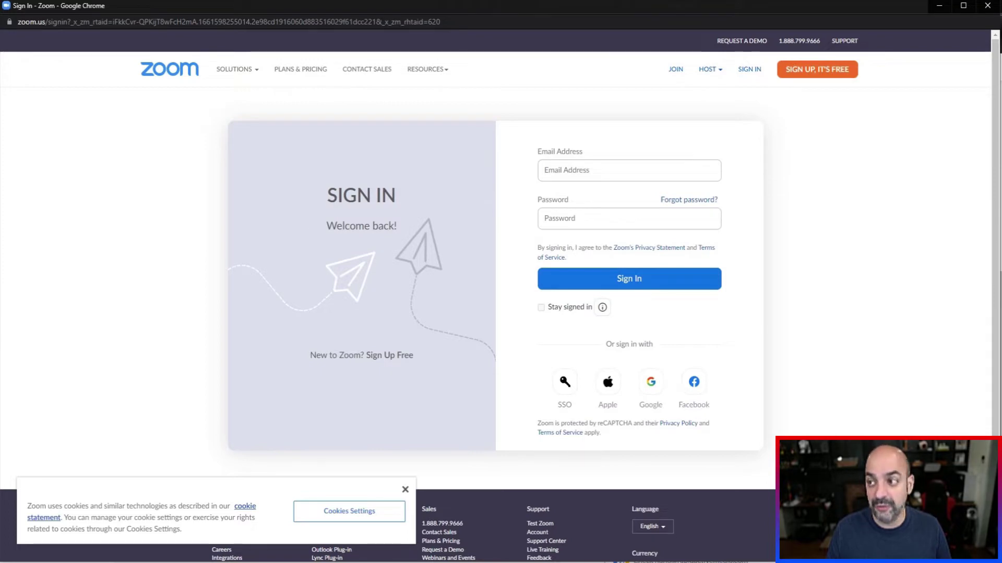
{"action": "left_click", "coordinate": [987, 7]}
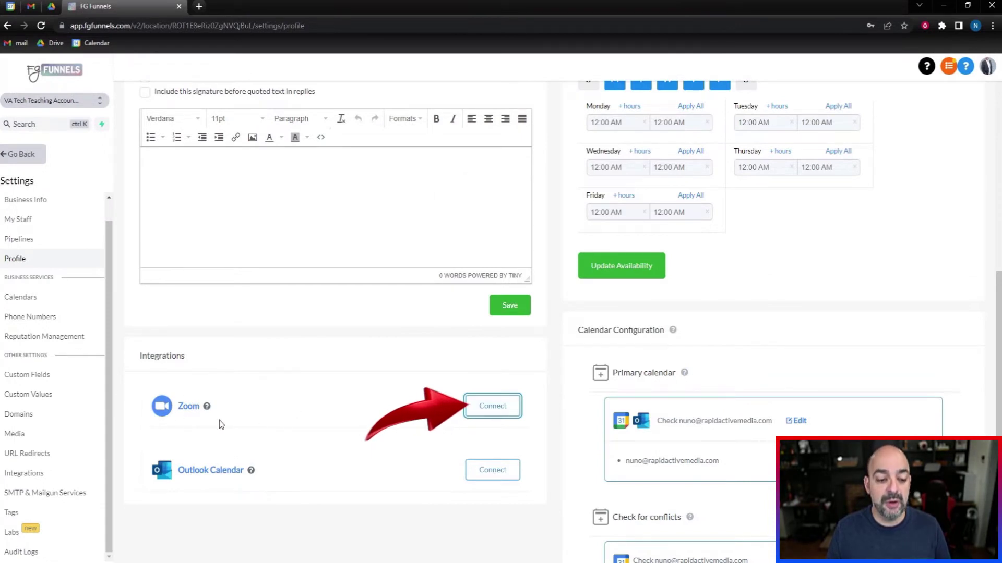
{"action": "scroll", "coordinate": [330, 321], "scroll_direction": "down", "scroll_amount": 2}
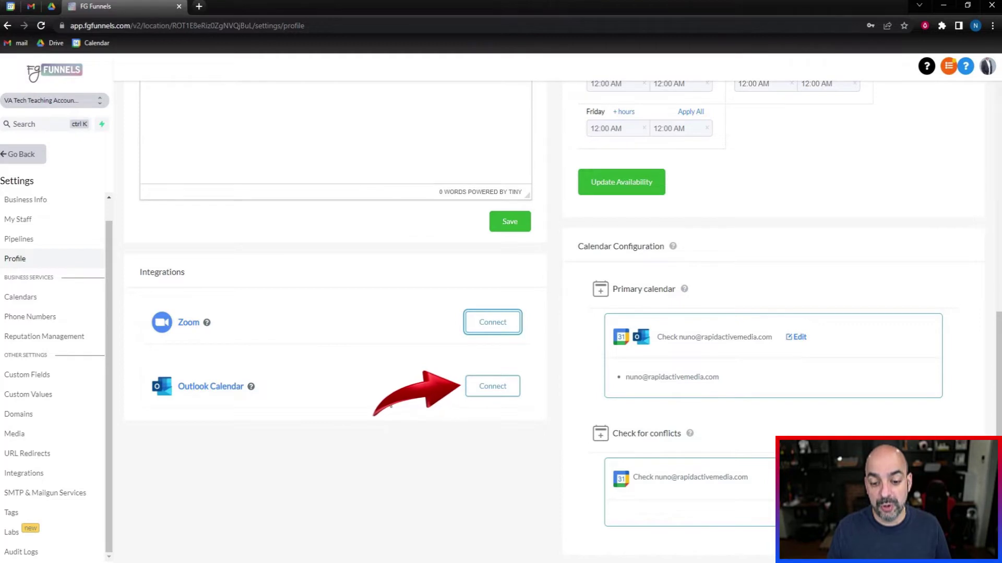
{"action": "left_click", "coordinate": [486, 389]}
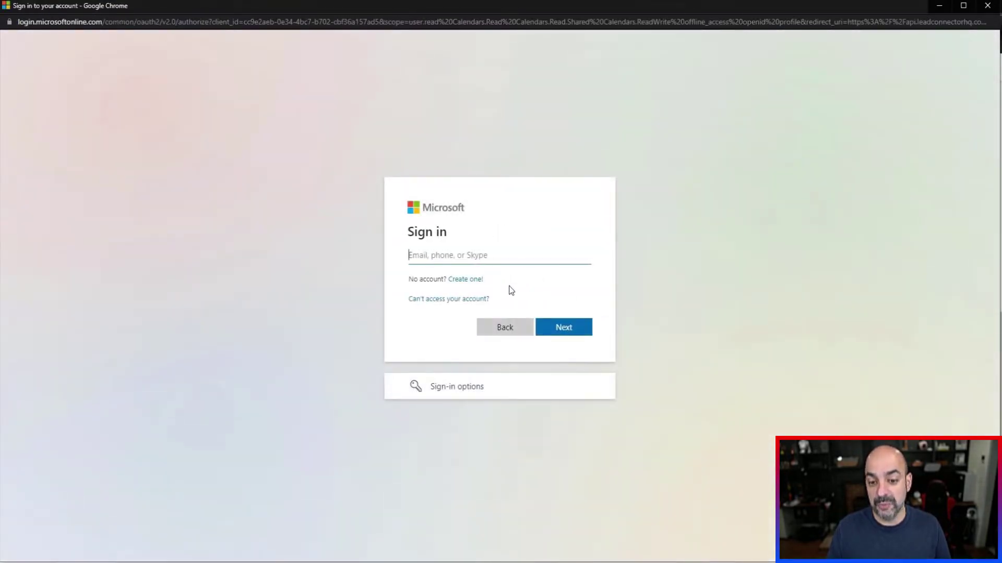
{"action": "left_click", "coordinate": [988, 6]}
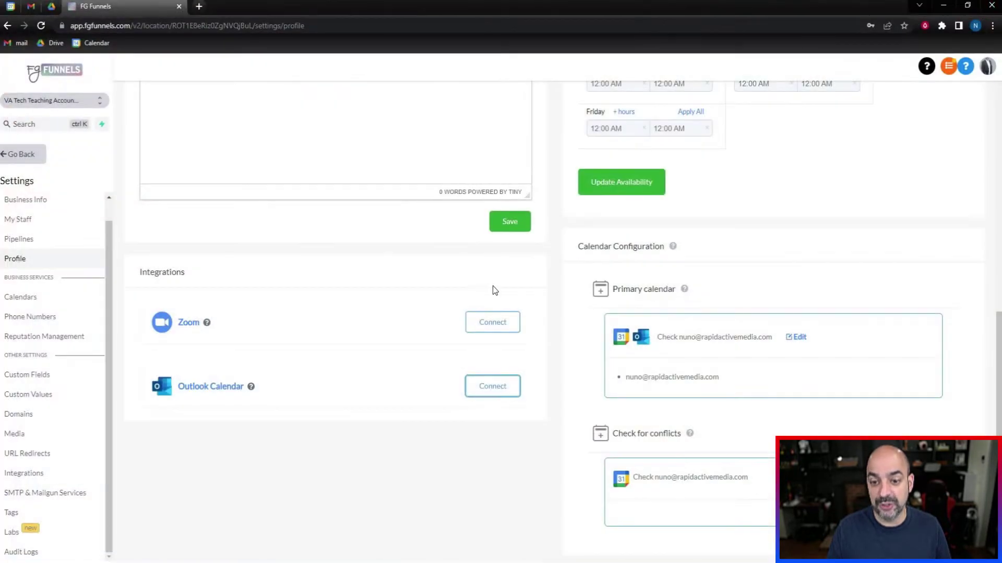
Set the user availability meeting location to Connect Zoom and dismiss the Zoom account connection dialog.
{"action": "scroll", "coordinate": [683, 294], "scroll_direction": "up", "scroll_amount": 1}
{"action": "scroll", "coordinate": [683, 294], "scroll_direction": "up", "scroll_amount": 9}
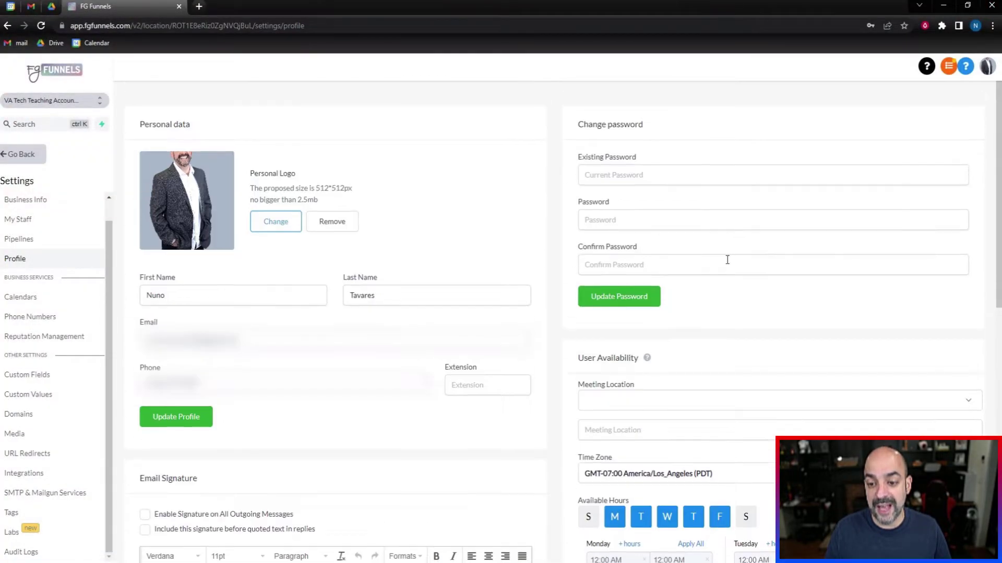
{"action": "scroll", "coordinate": [563, 306], "scroll_direction": "down", "scroll_amount": 3}
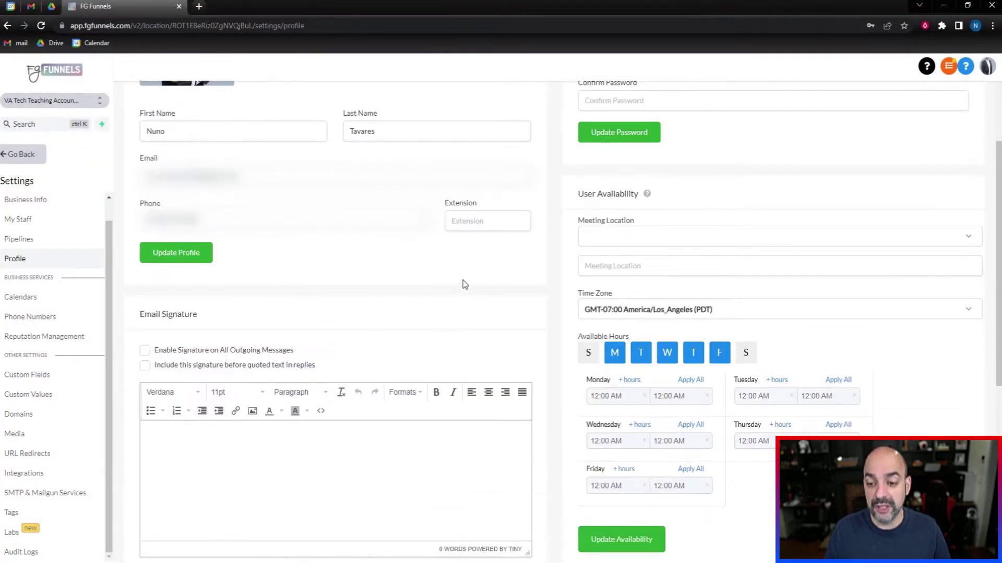
{"action": "left_click", "coordinate": [789, 243]}
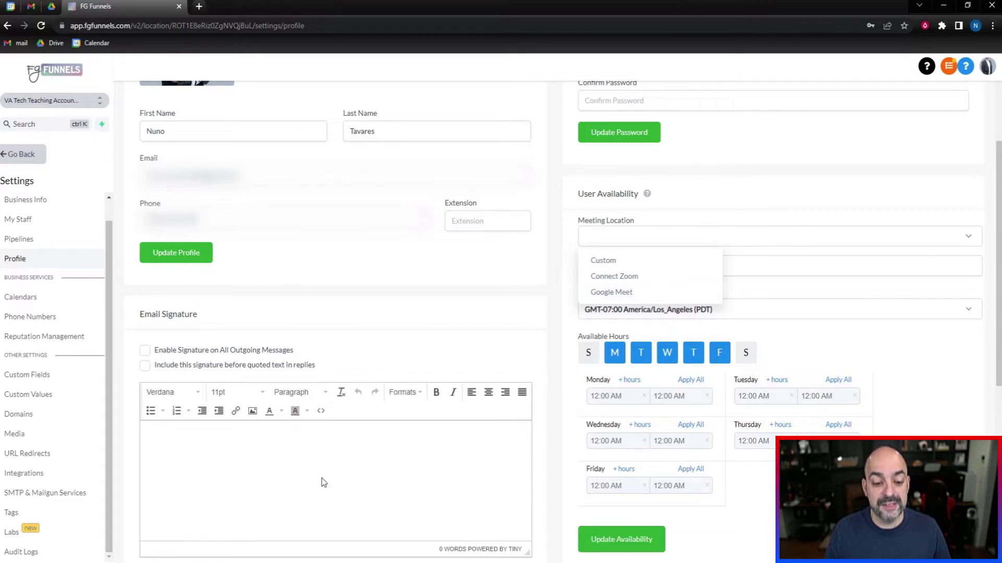
{"action": "scroll", "coordinate": [322, 478], "scroll_direction": "down", "scroll_amount": 5}
{"action": "scroll", "coordinate": [401, 352], "scroll_direction": "up", "scroll_amount": 5}
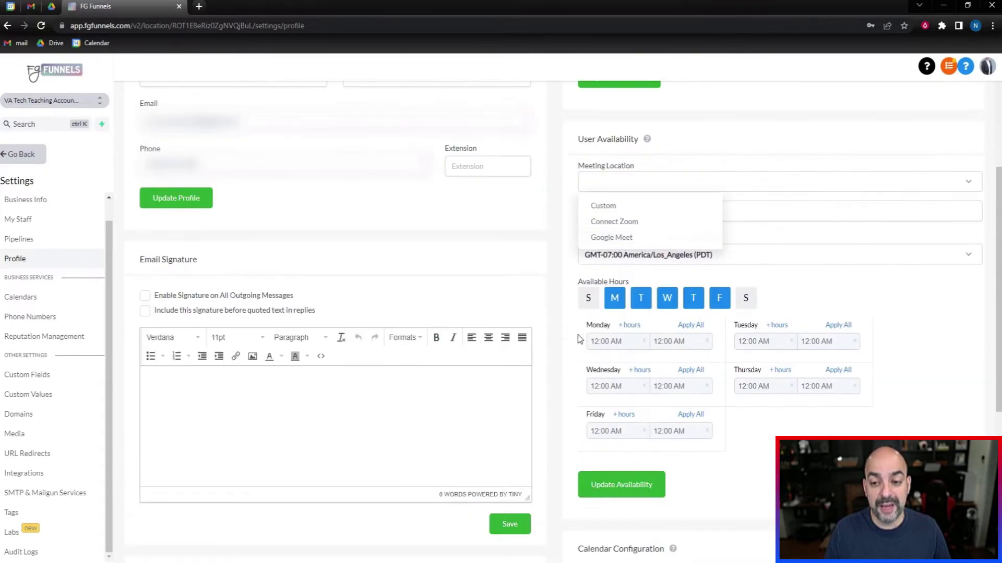
{"action": "left_click", "coordinate": [646, 222]}
{"action": "left_click", "coordinate": [504, 252]}
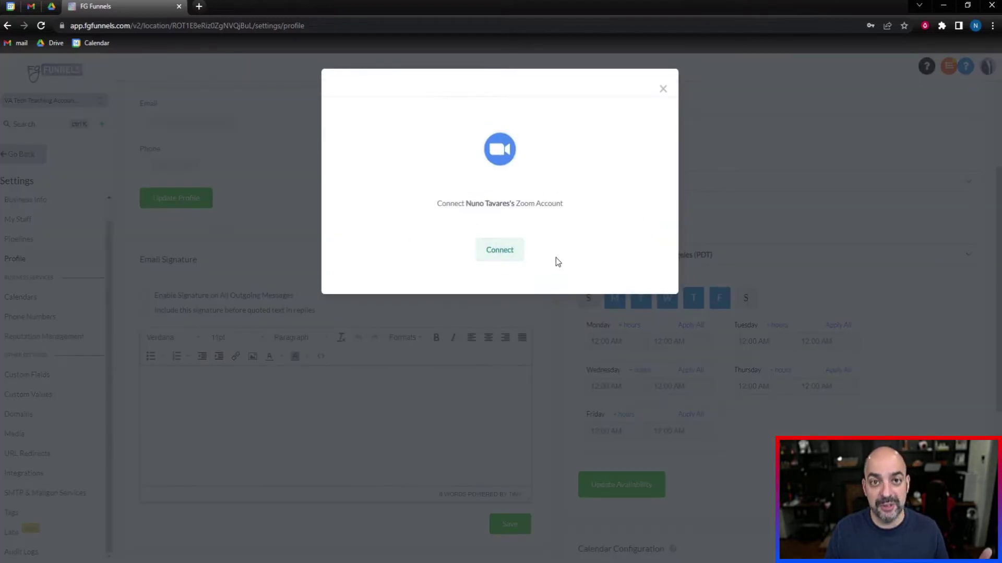
{"action": "left_click", "coordinate": [662, 89]}
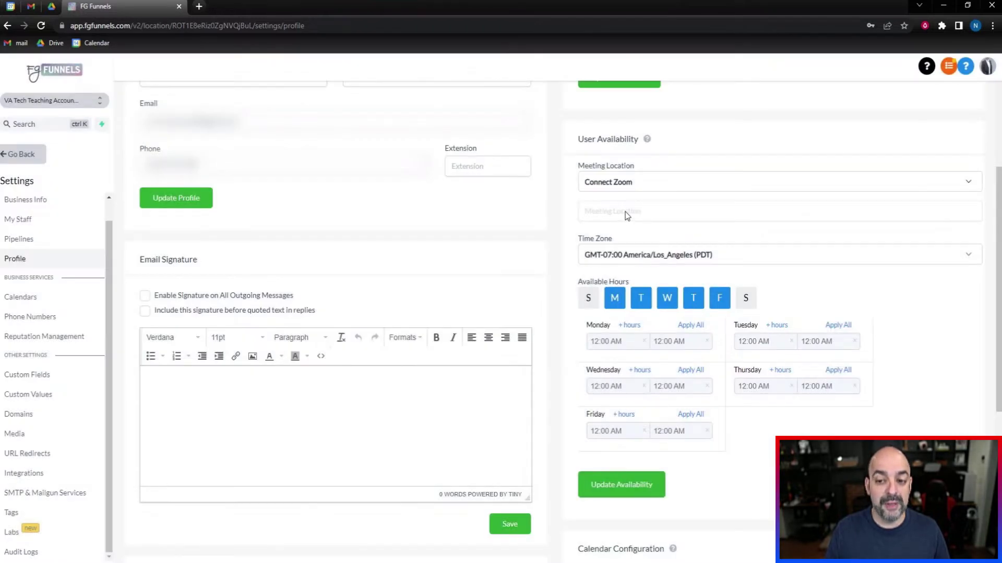
{"action": "left_click", "coordinate": [653, 184]}
{"action": "left_click", "coordinate": [645, 207]}
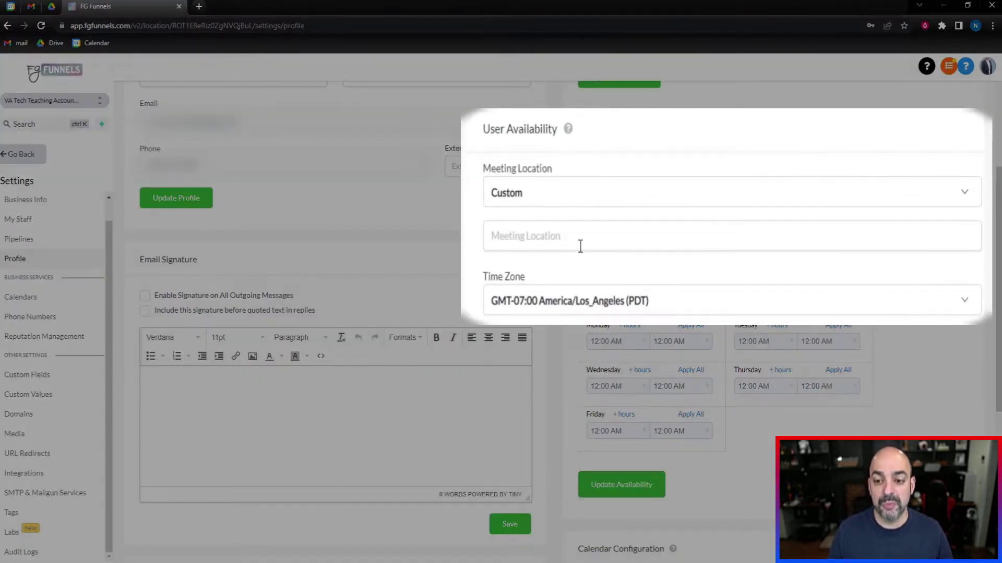
{"action": "left_click", "coordinate": [569, 236]}
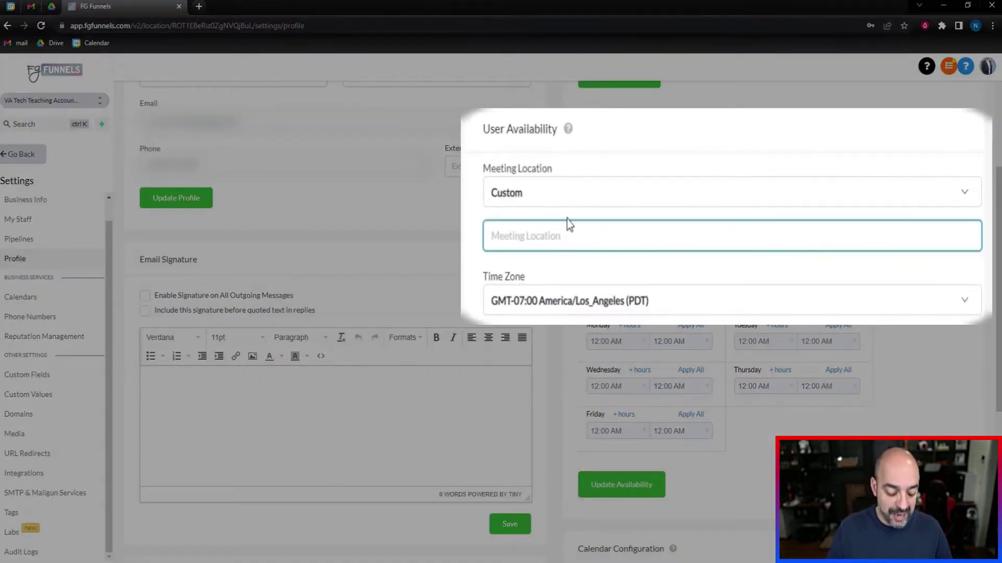
{"action": "type", "text": "https://us"}
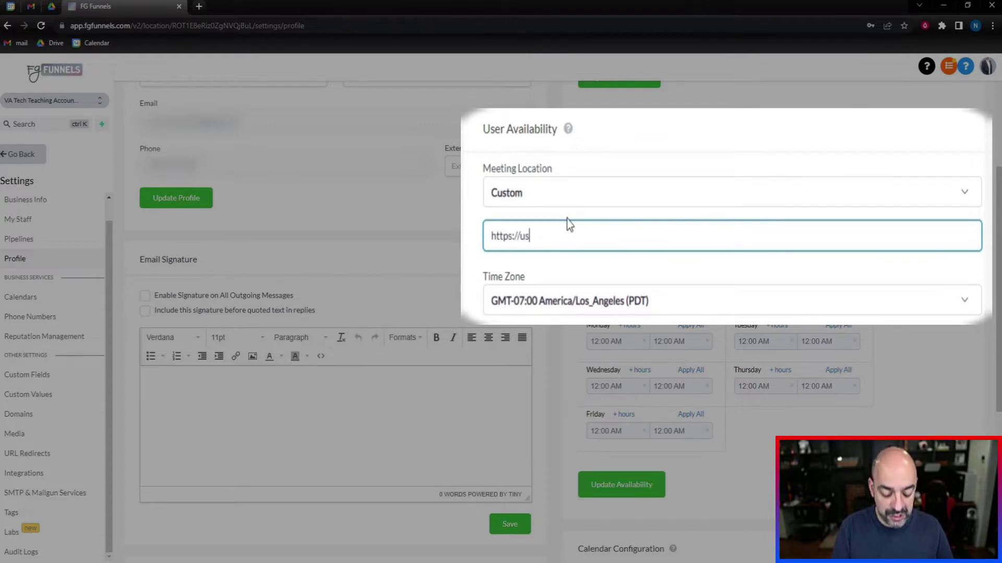
{"action": "type", "text": ".zomm"}
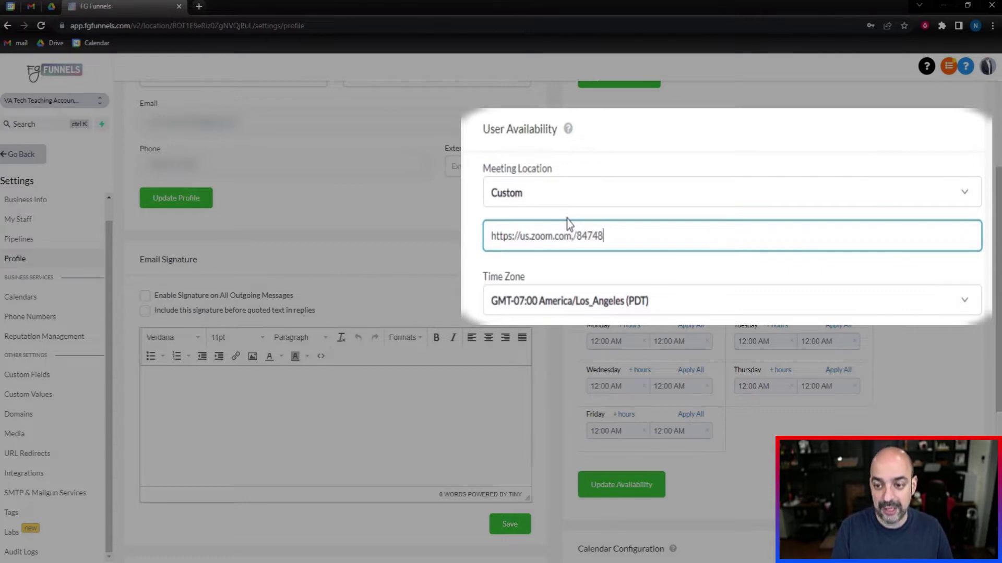
{"action": "key", "text": "BackSpace"}
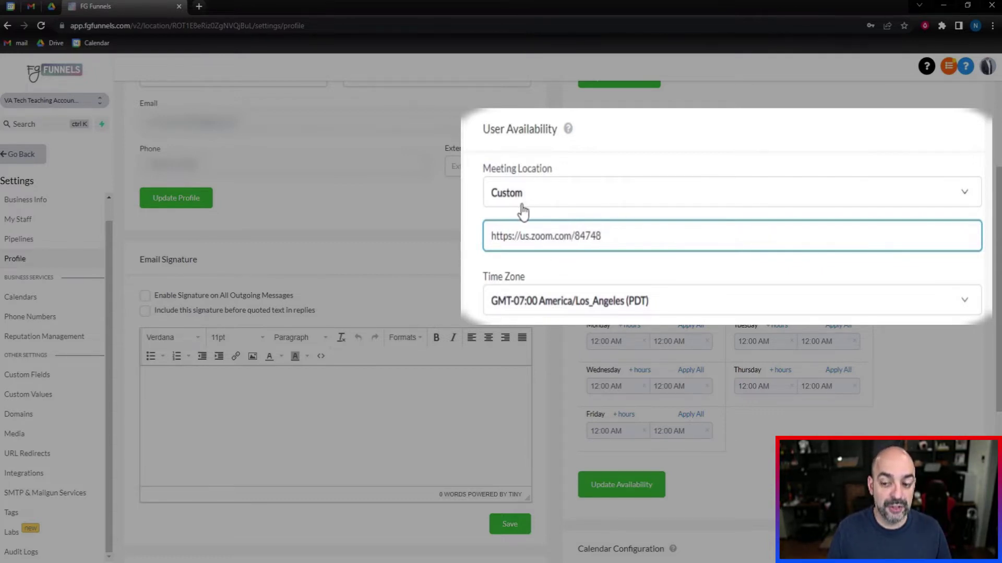
Change the user availability meeting location to Google Meet.
{"action": "scroll", "coordinate": [335, 513], "scroll_direction": "down", "scroll_amount": 5}
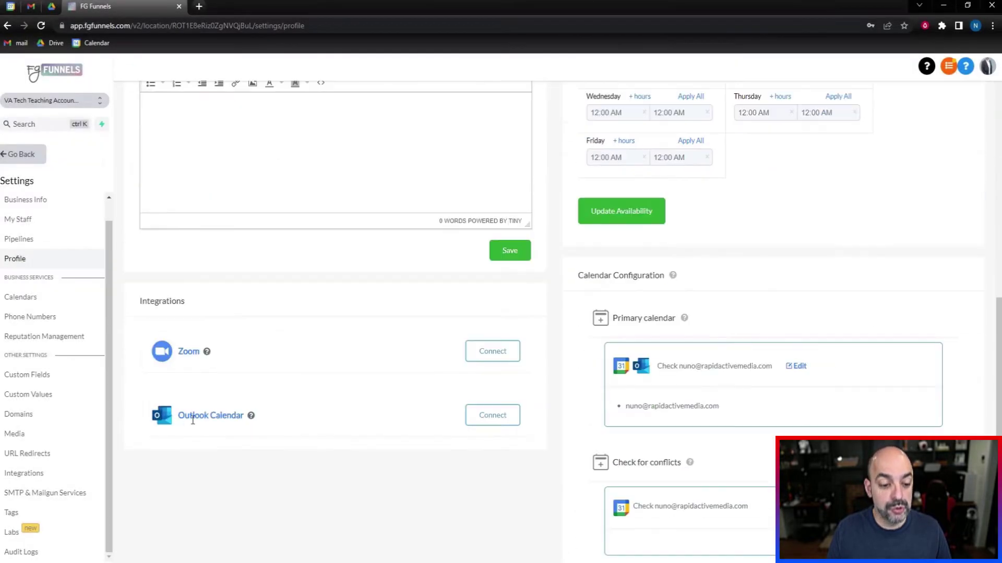
{"action": "scroll", "coordinate": [631, 332], "scroll_direction": "up", "scroll_amount": 6}
{"action": "left_click", "coordinate": [624, 244]}
{"action": "left_click", "coordinate": [625, 241]}
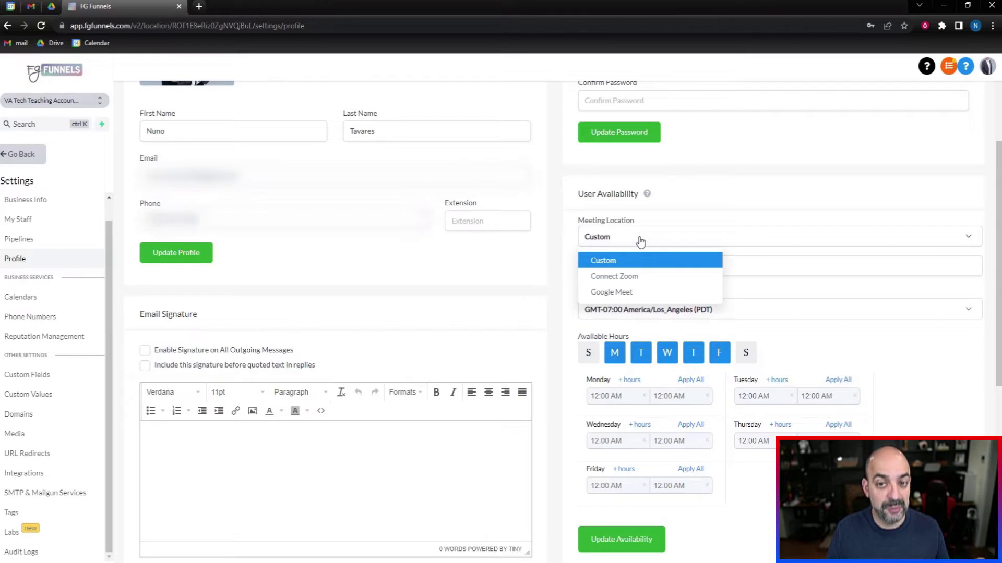
{"action": "left_click", "coordinate": [633, 293]}
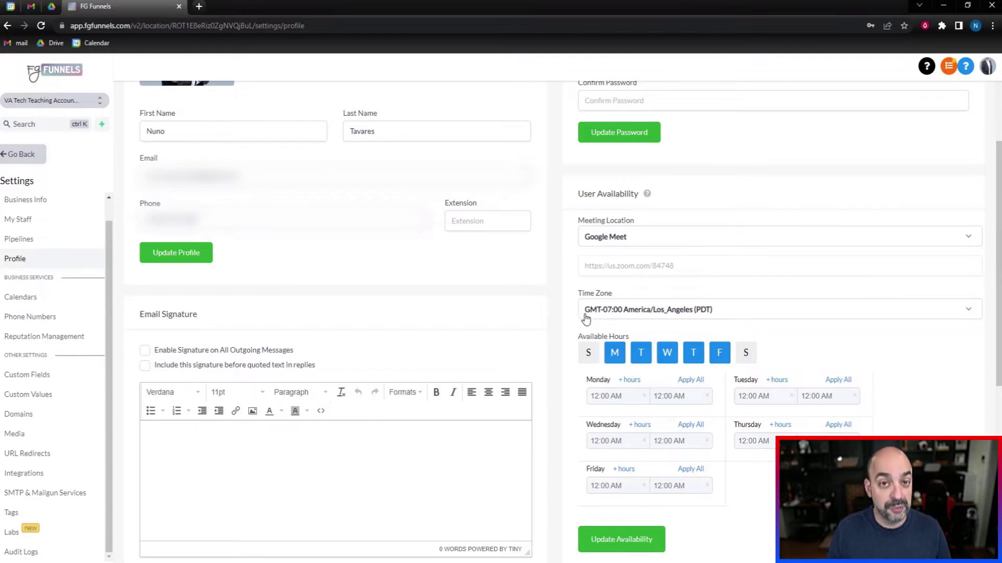
Set the user availability time zone to GMT-04:00 America/New_York (EDT).
{"action": "scroll", "coordinate": [585, 320], "scroll_direction": "down", "scroll_amount": 2}
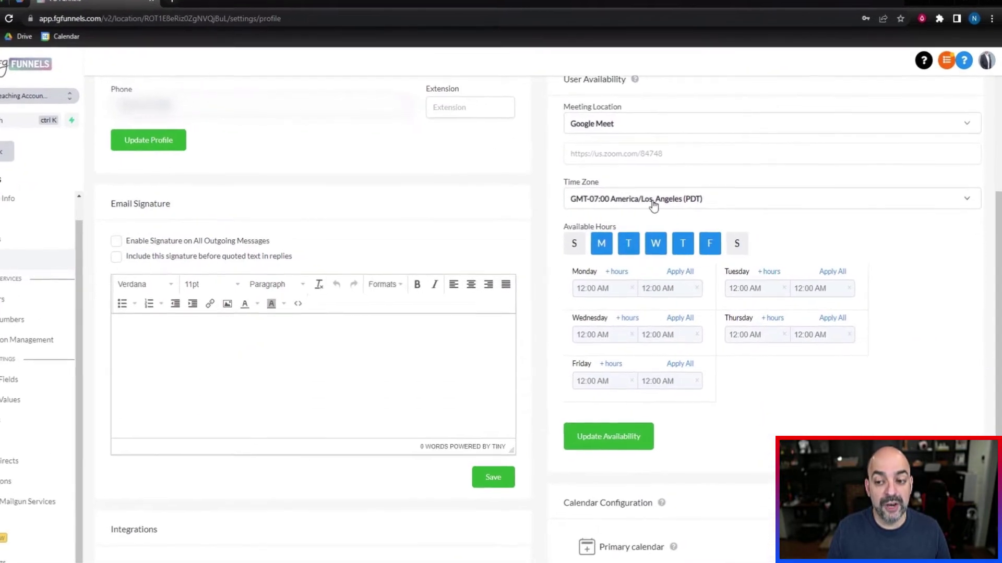
{"action": "left_click", "coordinate": [669, 203]}
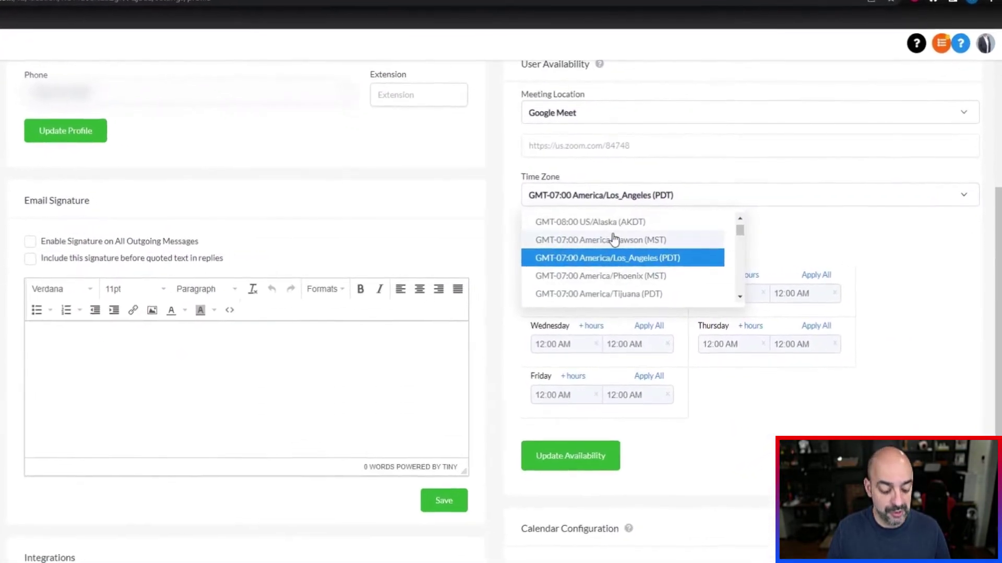
{"action": "scroll", "coordinate": [675, 279], "scroll_direction": "down", "scroll_amount": 1}
{"action": "scroll", "coordinate": [633, 280], "scroll_direction": "down", "scroll_amount": 3}
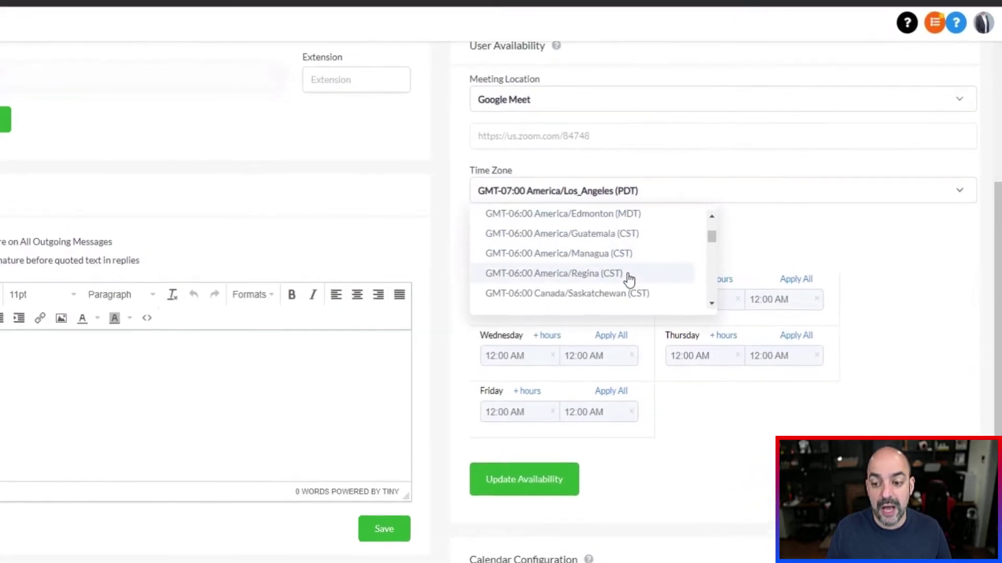
{"action": "scroll", "coordinate": [621, 281], "scroll_direction": "up", "scroll_amount": 1}
{"action": "scroll", "coordinate": [587, 284], "scroll_direction": "up", "scroll_amount": 3}
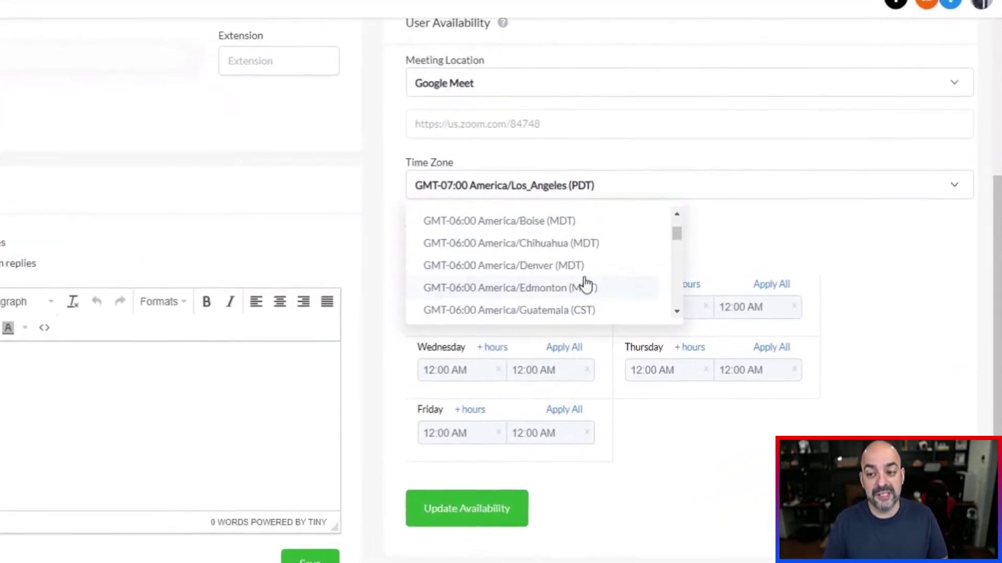
{"action": "scroll", "coordinate": [548, 284], "scroll_direction": "down", "scroll_amount": 12}
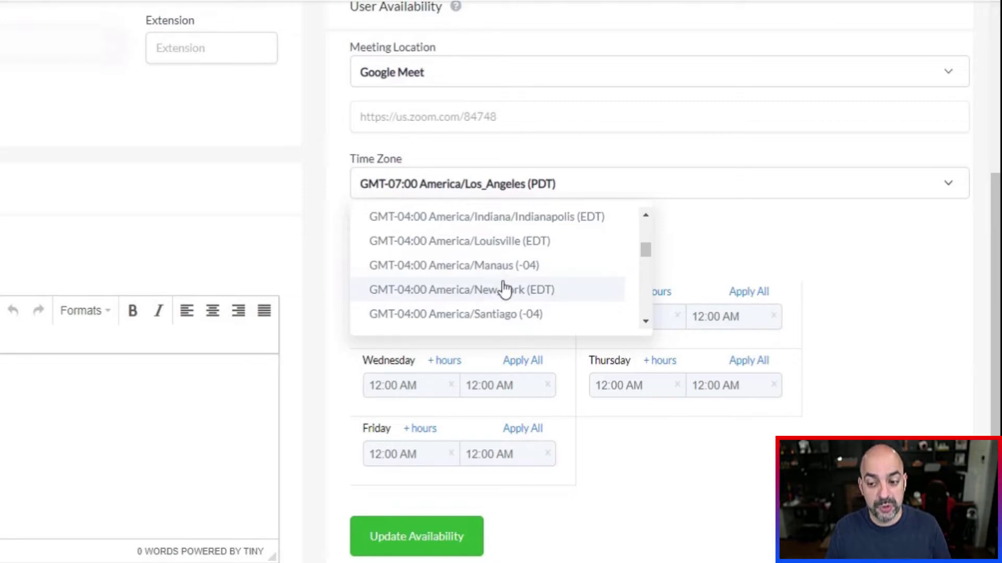
{"action": "left_click", "coordinate": [512, 296]}
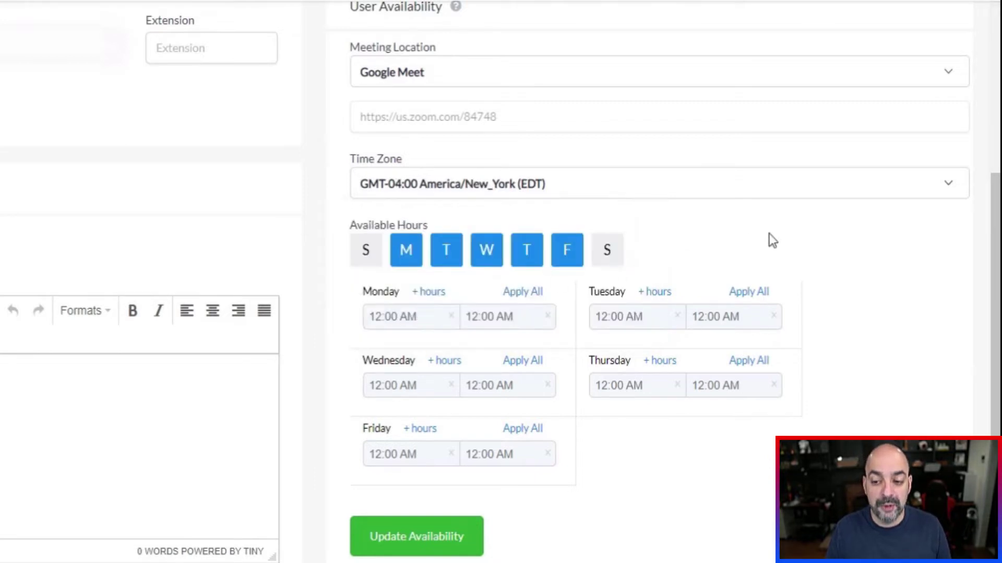
Add Sunday and Saturday to the available days and remove both again.
{"action": "scroll", "coordinate": [522, 235], "scroll_direction": "down", "scroll_amount": 3}
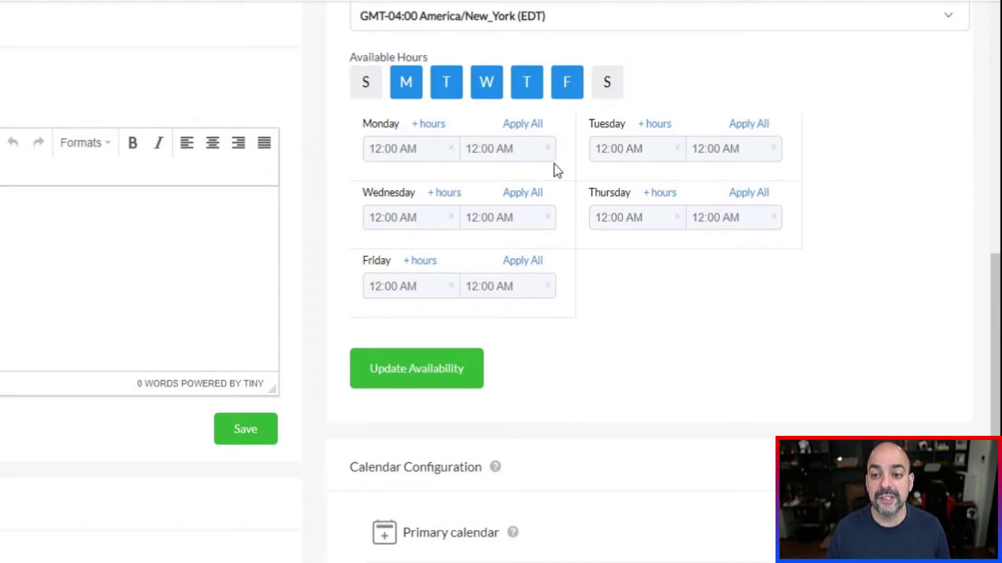
{"action": "scroll", "coordinate": [647, 371], "scroll_direction": "up", "scroll_amount": 3}
{"action": "left_click", "coordinate": [365, 250]}
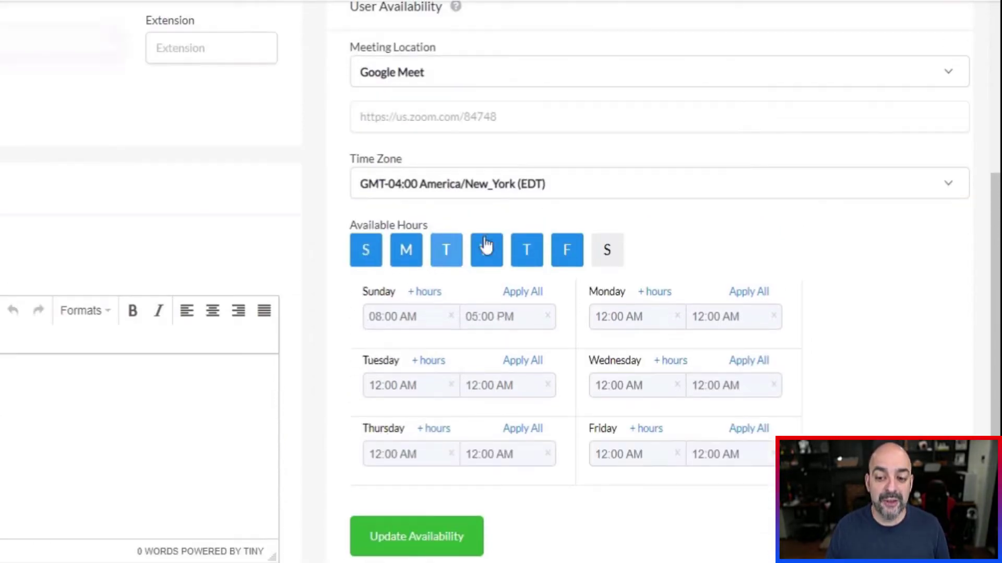
{"action": "left_click", "coordinate": [620, 252]}
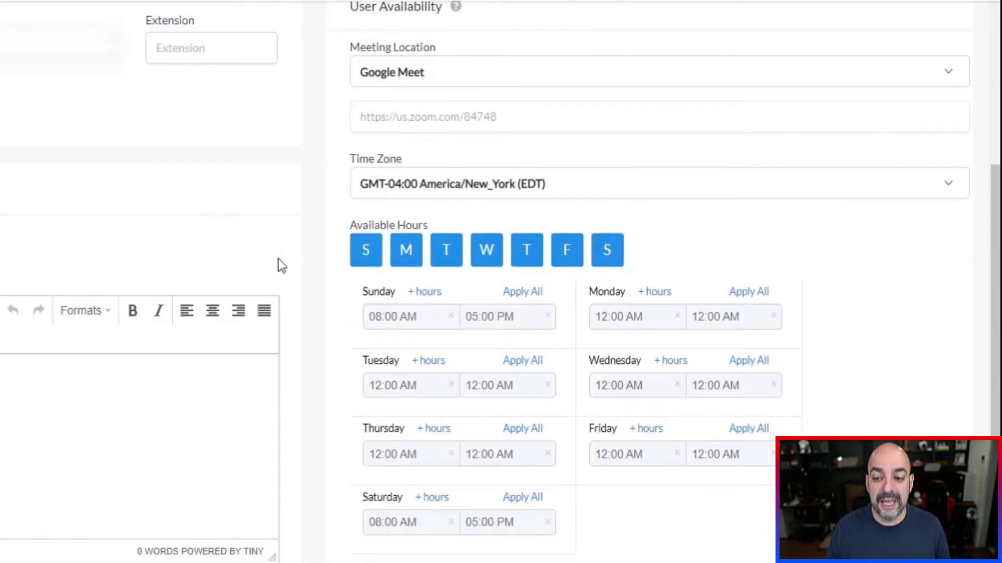
{"action": "left_click", "coordinate": [609, 254]}
{"action": "left_click", "coordinate": [368, 262]}
Switch Wednesday off and back on in the available days, and remove Friday.
{"action": "left_click", "coordinate": [489, 258]}
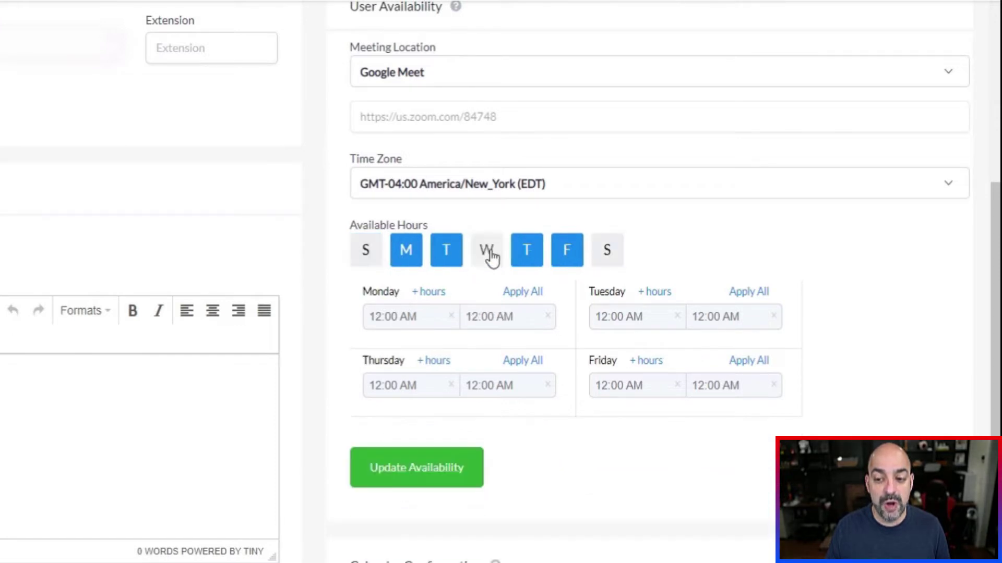
{"action": "left_click", "coordinate": [484, 260]}
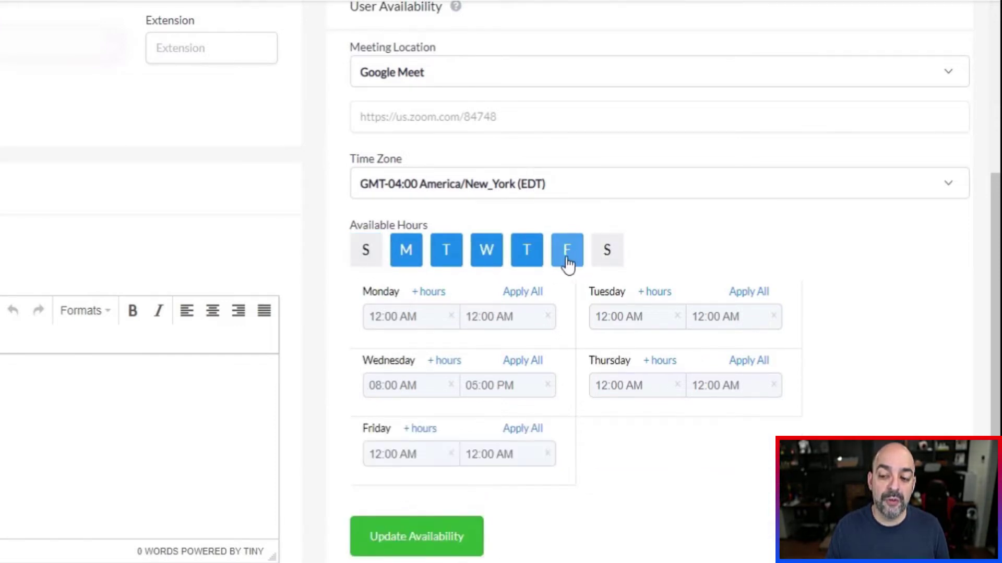
{"action": "left_click", "coordinate": [569, 263]}
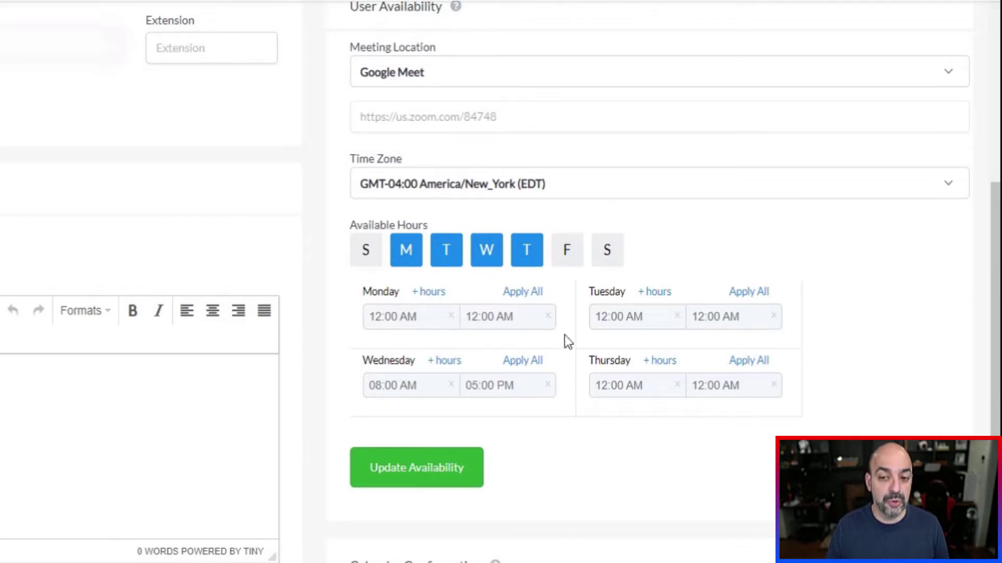
Set Monday's available hours to 08:00 AM–06:00 PM and apply them to all available days.
{"action": "left_click", "coordinate": [390, 317]}
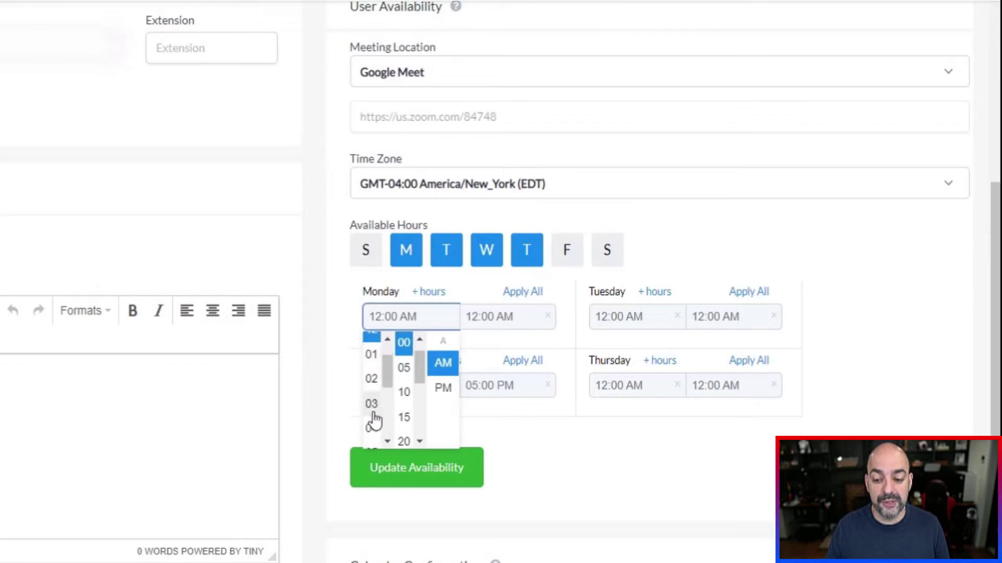
{"action": "scroll", "coordinate": [374, 420], "scroll_direction": "down", "scroll_amount": 3}
{"action": "left_click", "coordinate": [373, 375]}
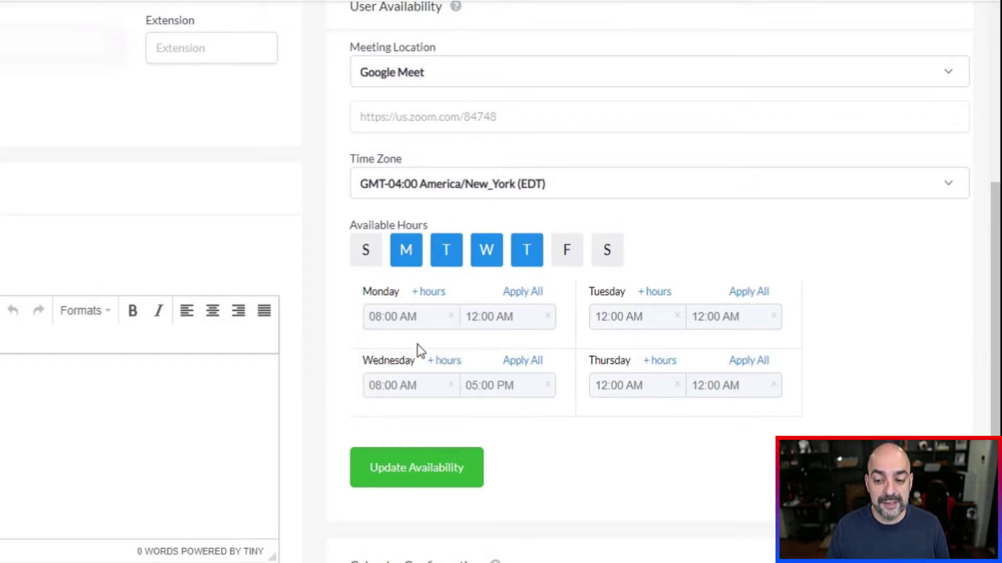
{"action": "left_click", "coordinate": [471, 317]}
{"action": "scroll", "coordinate": [476, 414], "scroll_direction": "down", "scroll_amount": 3}
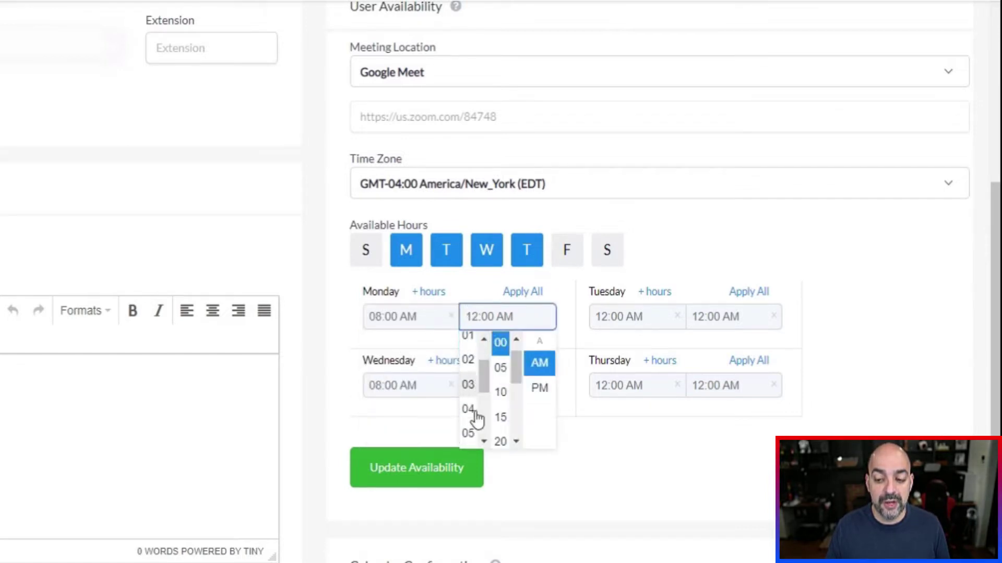
{"action": "scroll", "coordinate": [471, 397], "scroll_direction": "up", "scroll_amount": 2}
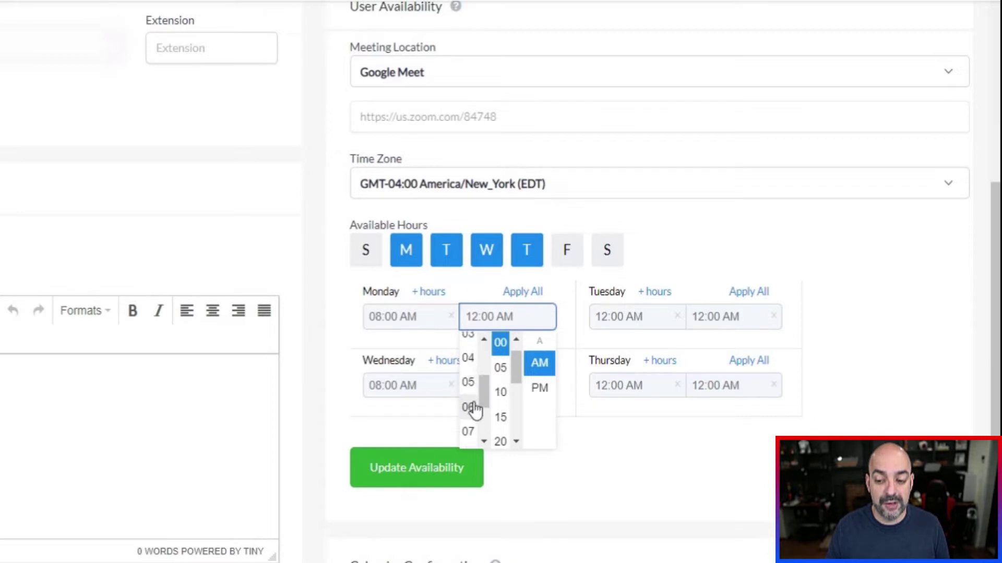
{"action": "left_click", "coordinate": [468, 407]}
{"action": "left_click", "coordinate": [506, 321]}
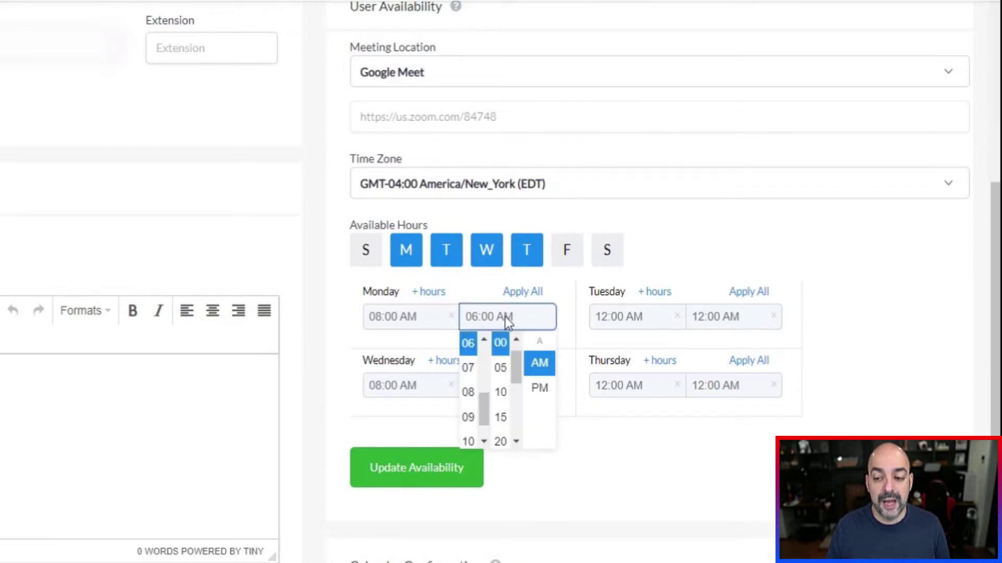
{"action": "left_click", "coordinate": [543, 391]}
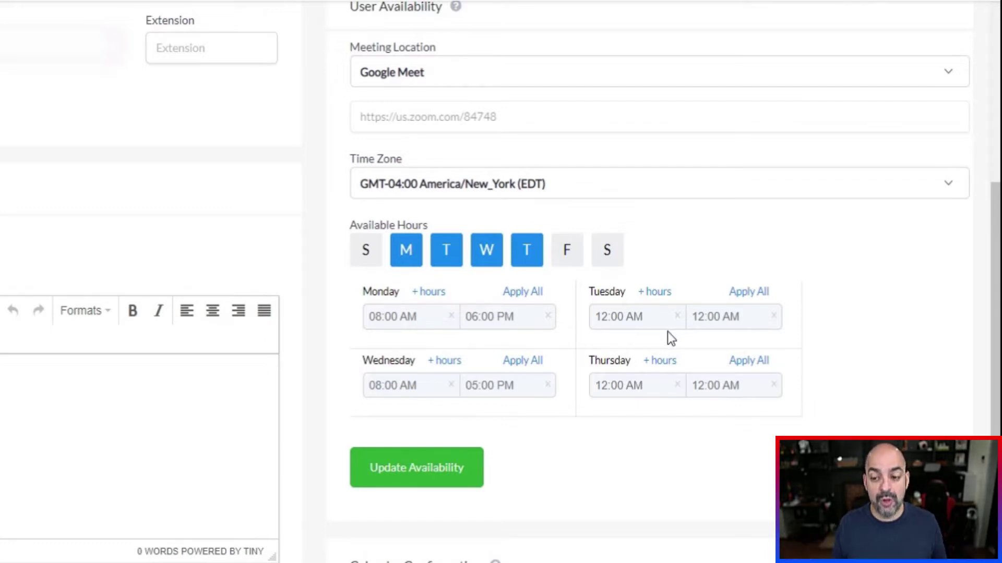
{"action": "left_click", "coordinate": [523, 292]}
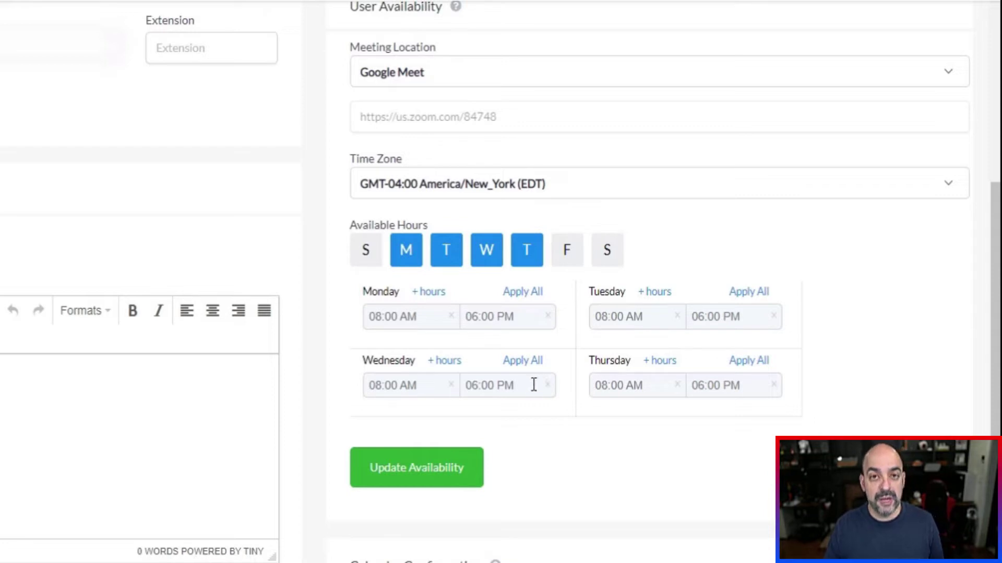
Split Monday's hours into 08:00 AM–12:00 PM and 01:00 PM–05:00 PM, and apply both slots to all available days.
{"action": "left_click", "coordinate": [433, 292]}
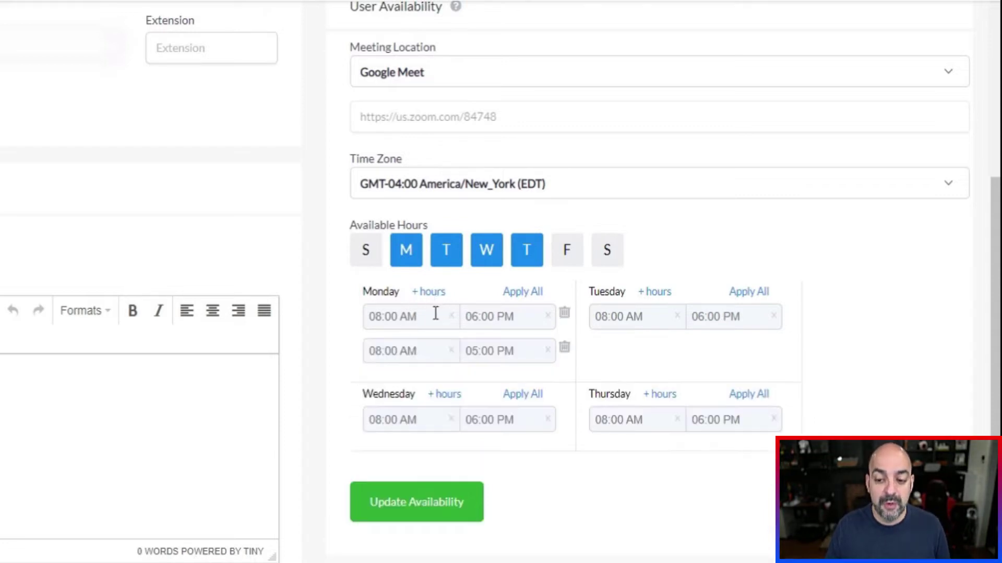
{"action": "left_click", "coordinate": [471, 318]}
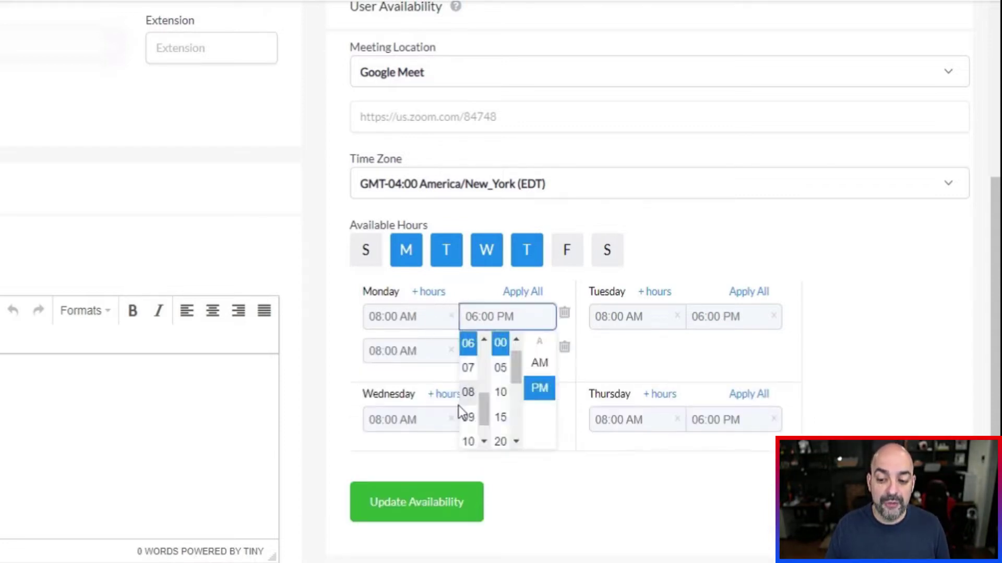
{"action": "scroll", "coordinate": [461, 417], "scroll_direction": "down", "scroll_amount": 3}
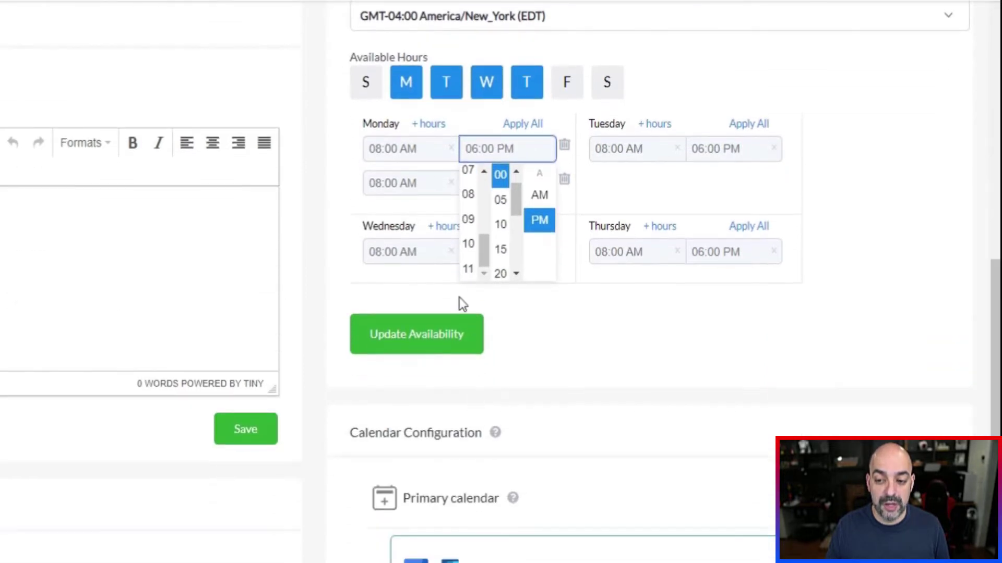
{"action": "scroll", "coordinate": [506, 225], "scroll_direction": "up", "scroll_amount": 1}
{"action": "scroll", "coordinate": [472, 245], "scroll_direction": "up", "scroll_amount": 4}
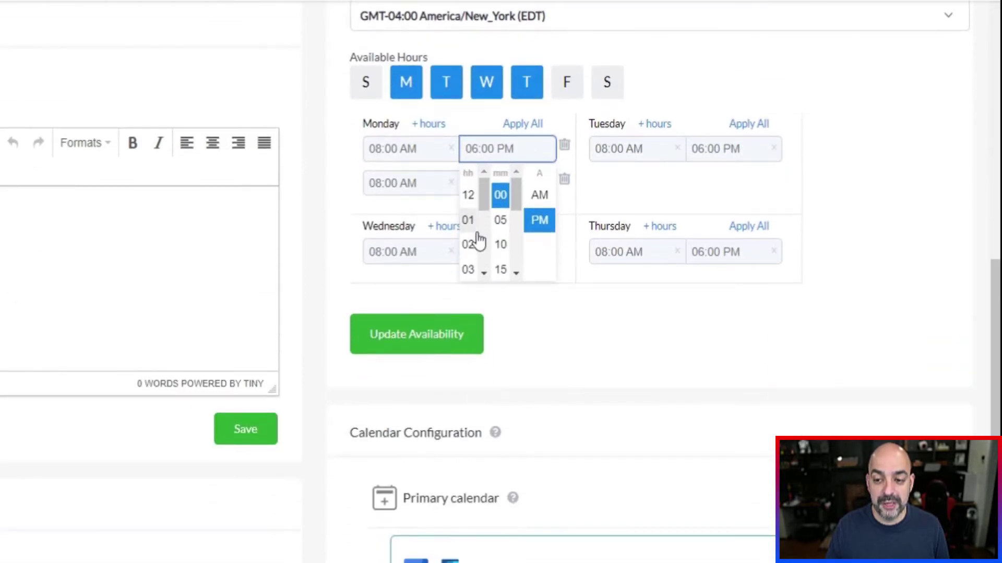
{"action": "left_click", "coordinate": [470, 195]}
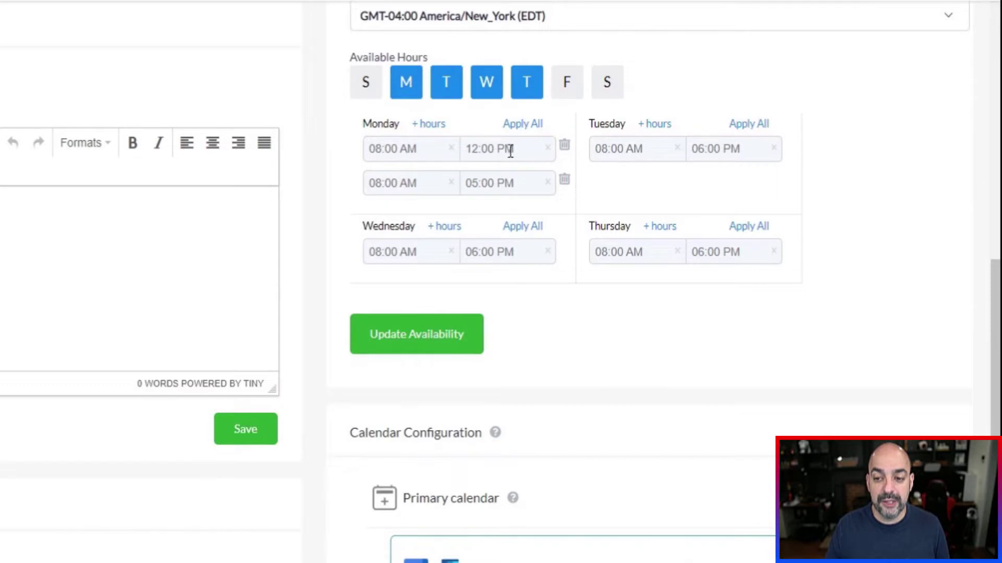
{"action": "left_click", "coordinate": [375, 183]}
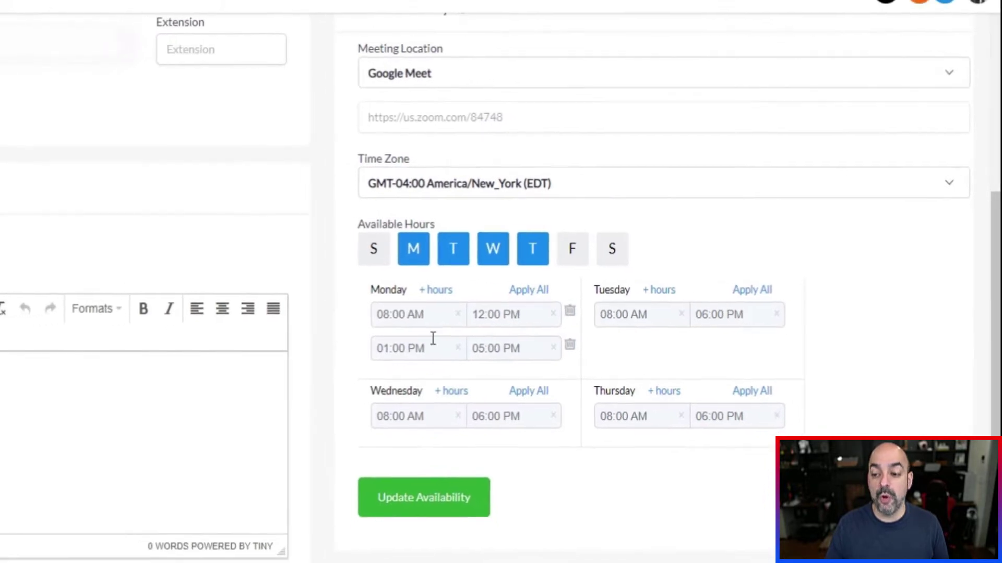
{"action": "left_click", "coordinate": [526, 292]}
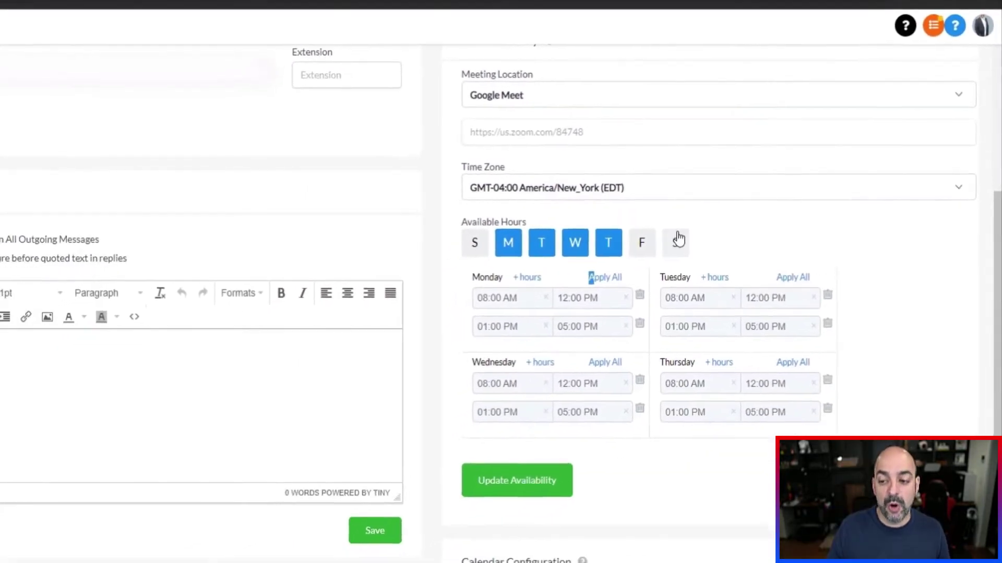
Add Saturday to the available days with hours from 08:00 AM to 12:00 PM.
{"action": "left_click", "coordinate": [654, 244]}
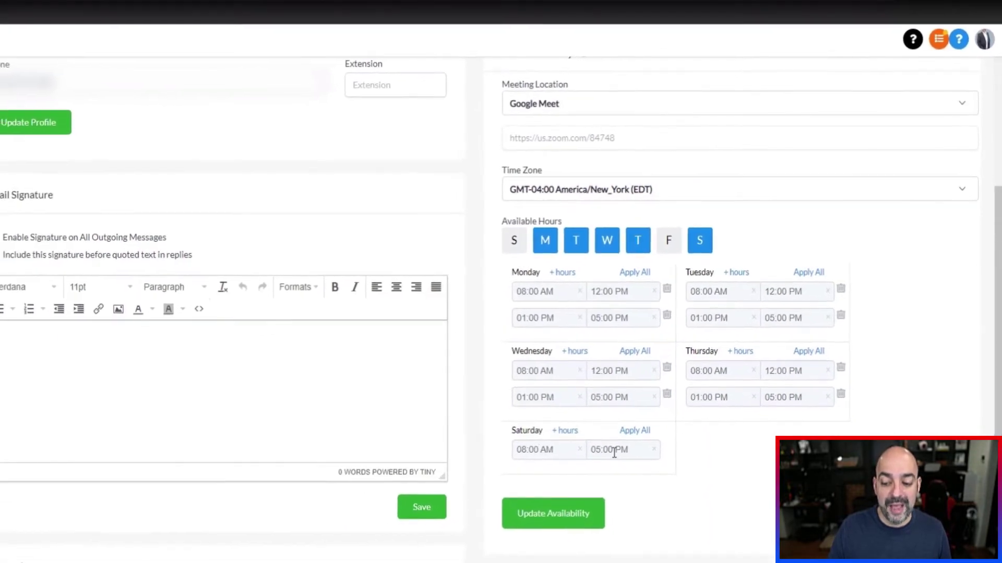
{"action": "left_click", "coordinate": [571, 467]}
{"action": "scroll", "coordinate": [616, 500], "scroll_direction": "down", "scroll_amount": 3}
{"action": "scroll", "coordinate": [617, 365], "scroll_direction": "up", "scroll_amount": 3}
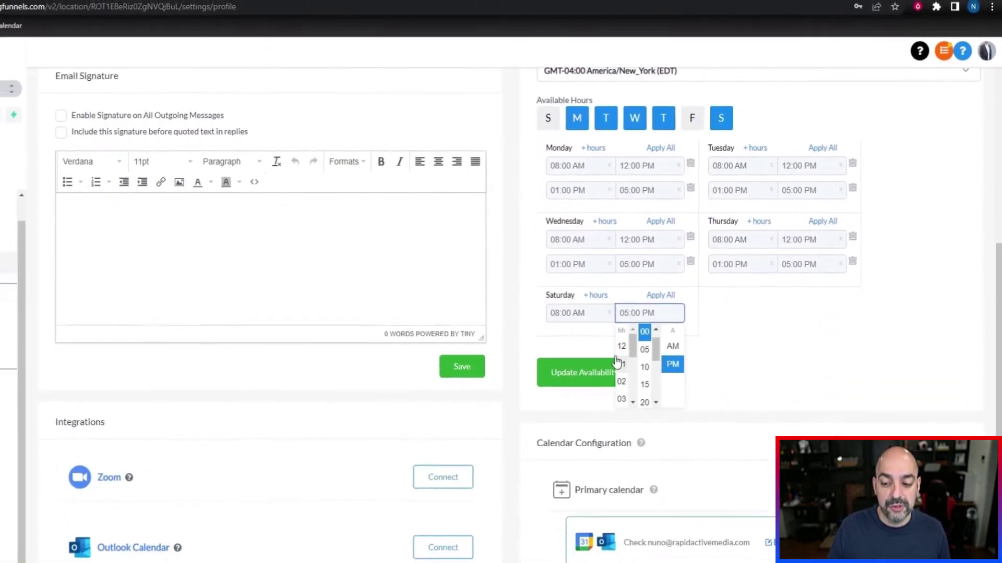
{"action": "left_click", "coordinate": [629, 345]}
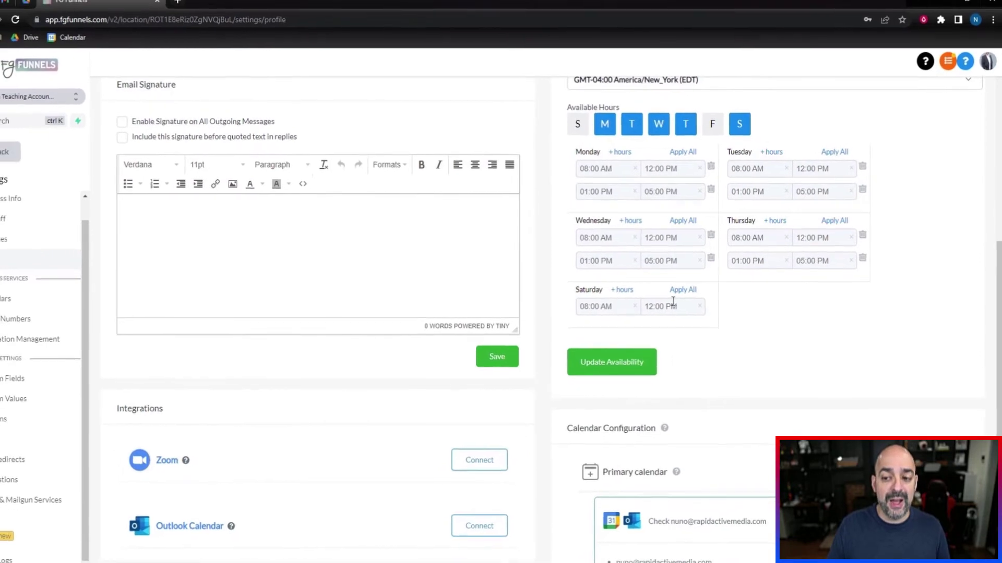
Change the user availability meeting location to Custom and clear its meeting link.
{"action": "scroll", "coordinate": [697, 298], "scroll_direction": "up", "scroll_amount": 4}
{"action": "scroll", "coordinate": [658, 323], "scroll_direction": "down", "scroll_amount": 5}
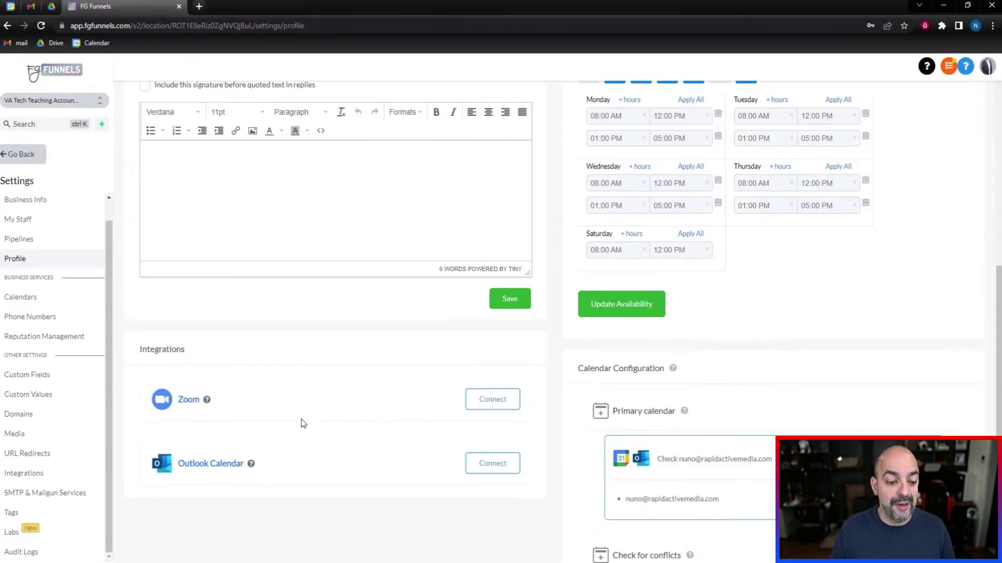
{"action": "scroll", "coordinate": [713, 363], "scroll_direction": "up", "scroll_amount": 6}
{"action": "left_click", "coordinate": [593, 292]}
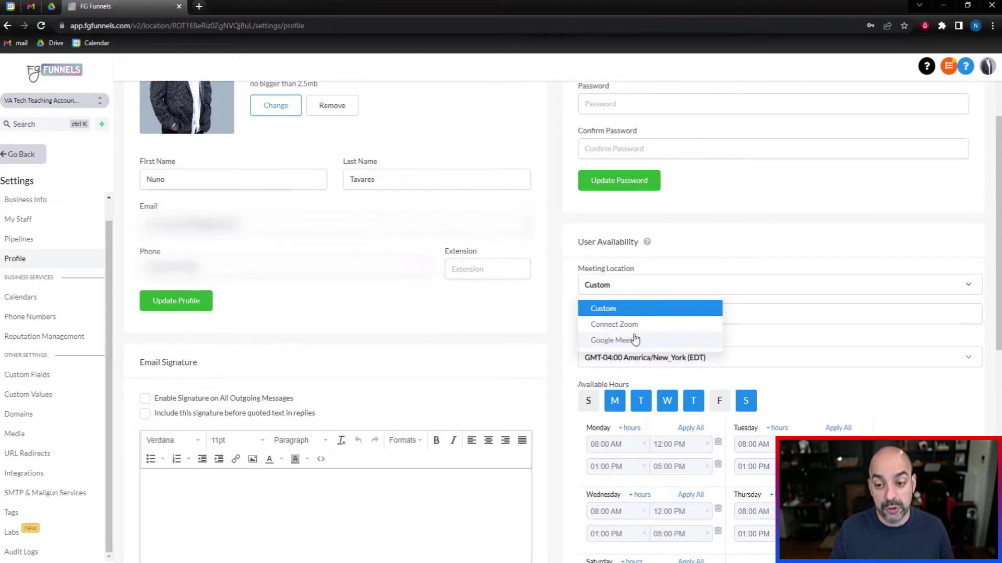
{"action": "left_click", "coordinate": [633, 310]}
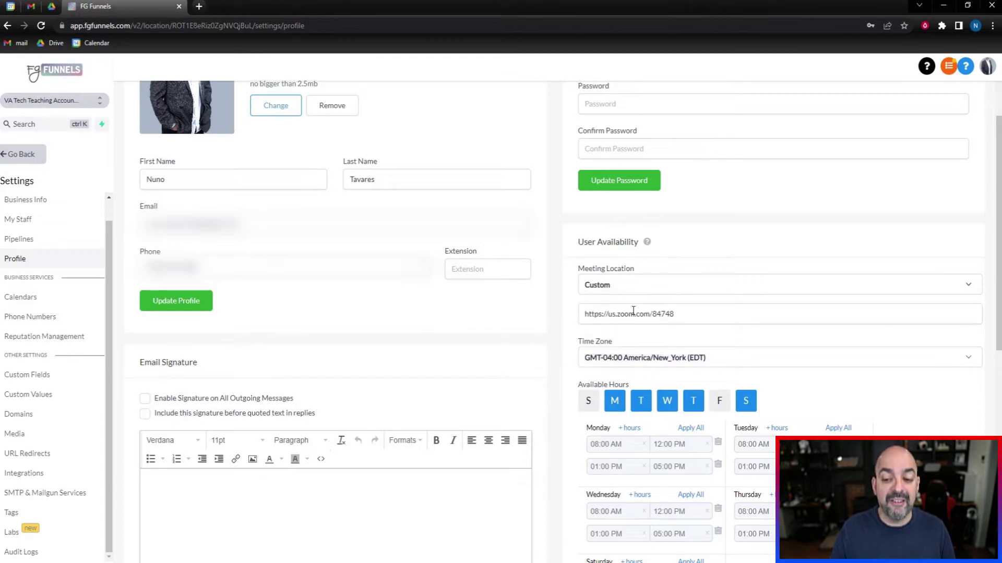
{"action": "triple_click", "coordinate": [686, 315]}
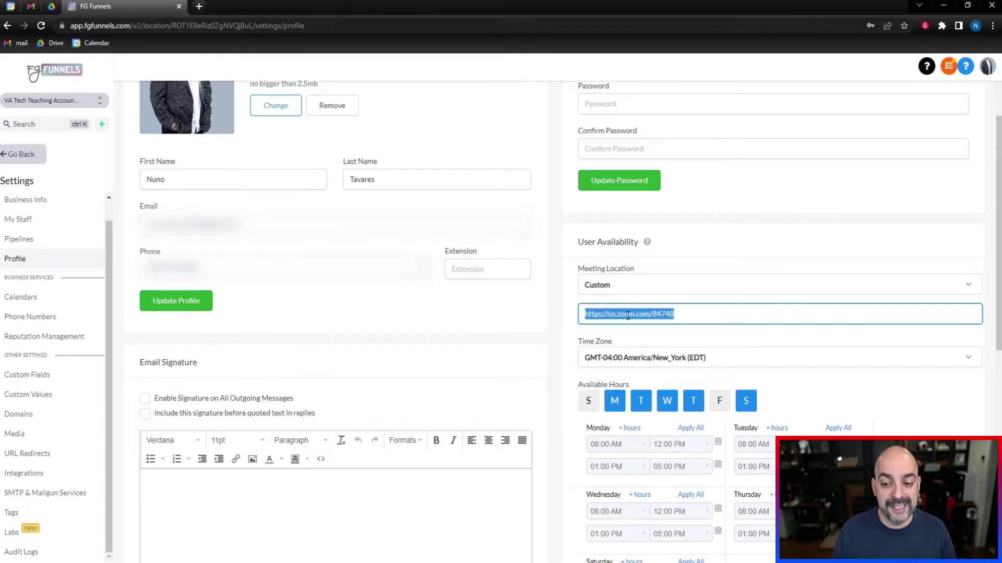
{"action": "left_click", "coordinate": [687, 312]}
{"action": "triple_click", "coordinate": [618, 314]}
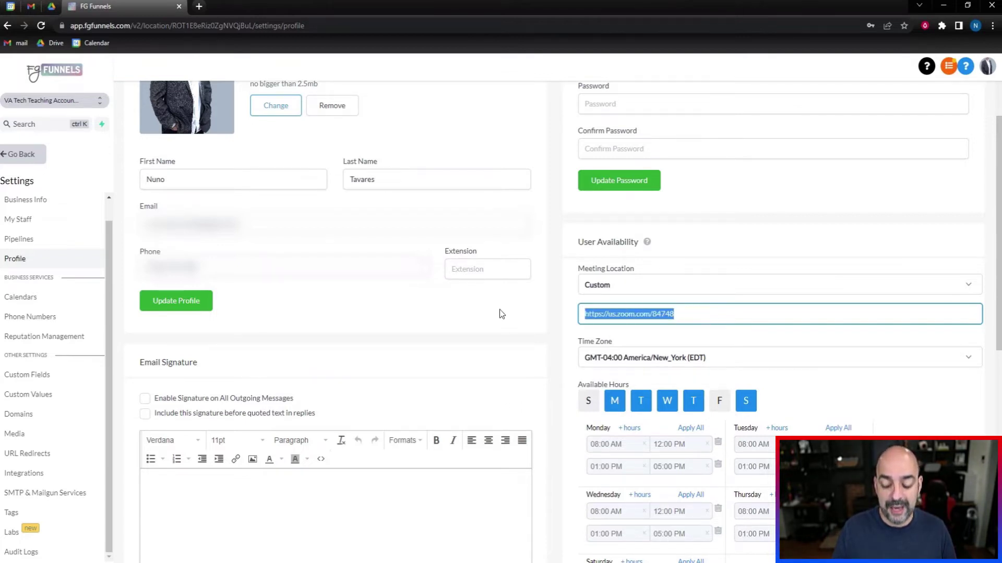
{"action": "key", "text": "BackSpace"}
Set the user availability meeting location to Google Meet and save the availability.
{"action": "left_click", "coordinate": [700, 293]}
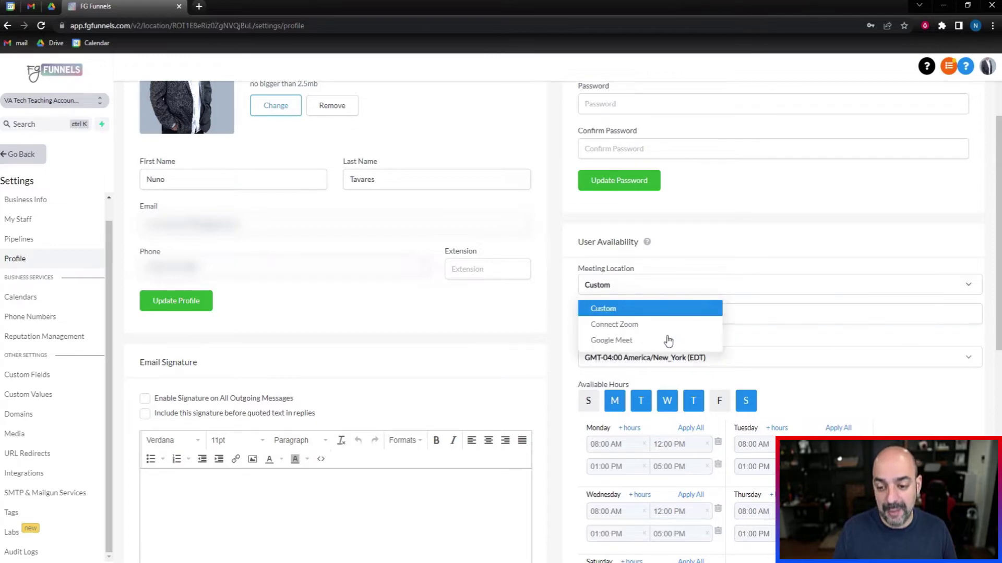
{"action": "left_click", "coordinate": [669, 340]}
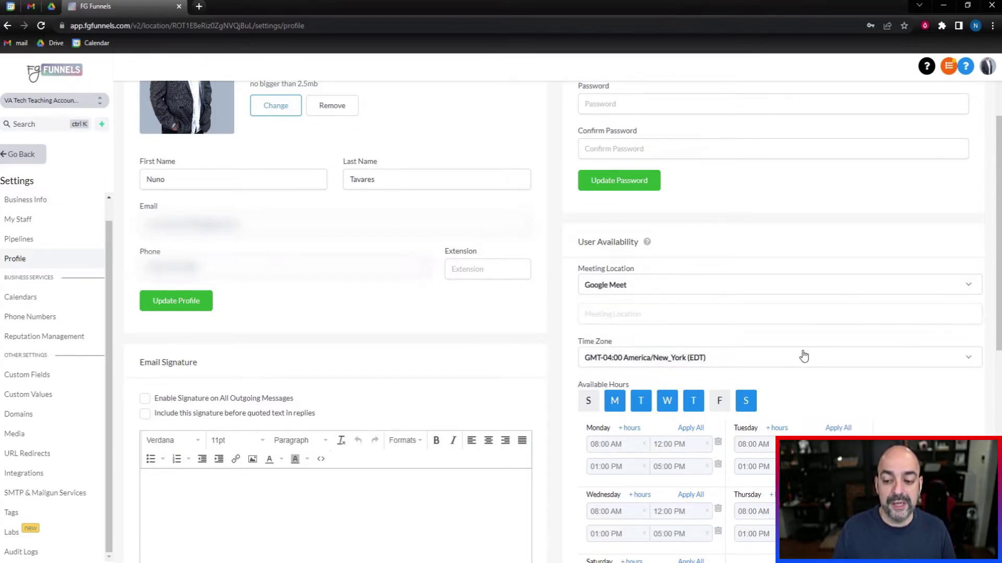
{"action": "scroll", "coordinate": [804, 355], "scroll_direction": "down", "scroll_amount": 7}
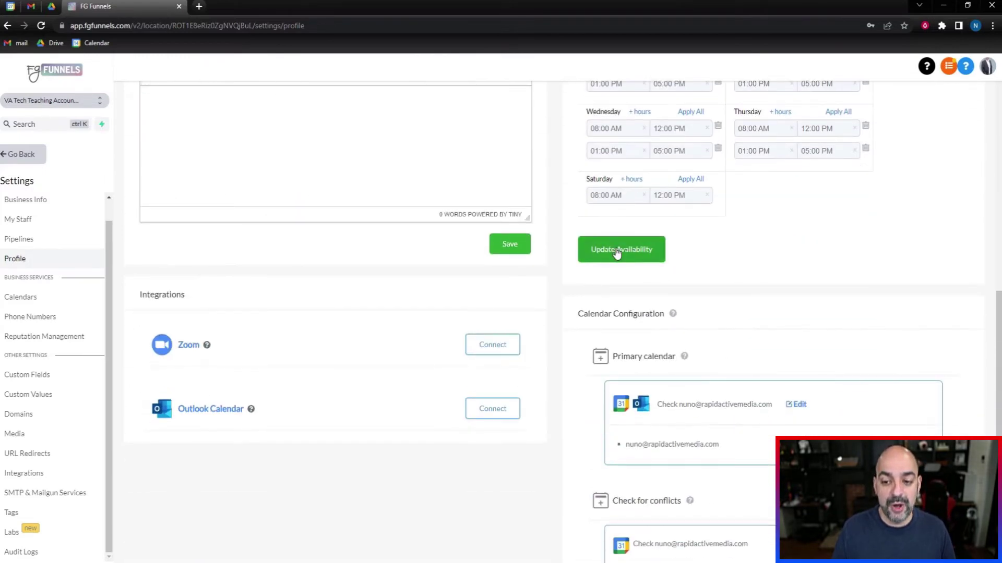
{"action": "left_click", "coordinate": [616, 253]}
Set the connected Google account's own calendar as the primary calendar for syncing events, and save.
{"action": "scroll", "coordinate": [807, 273], "scroll_direction": "down", "scroll_amount": 1}
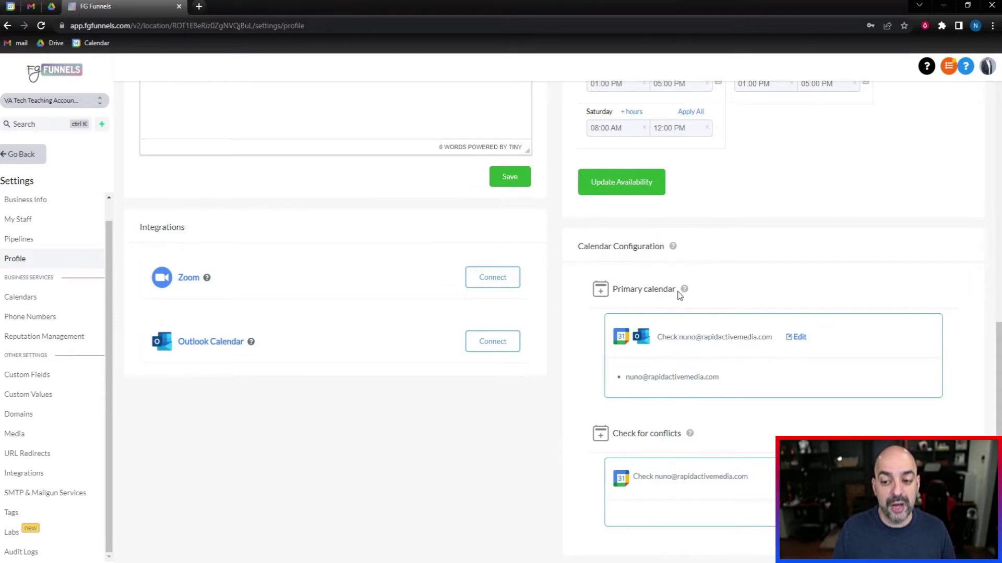
{"action": "left_click", "coordinate": [796, 338]}
{"action": "left_click", "coordinate": [443, 124]}
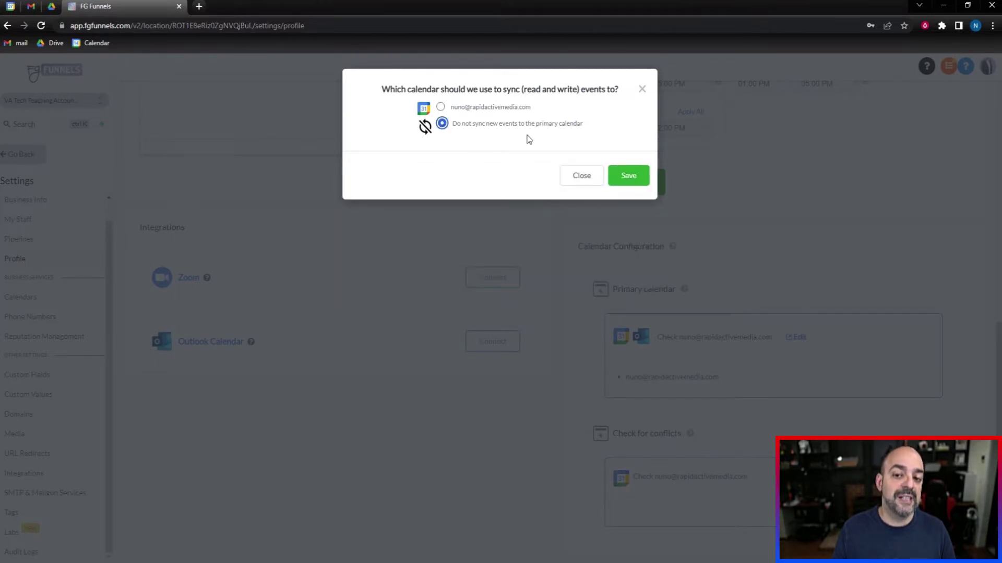
{"action": "left_click_drag", "start_coordinate": [604, 121], "coordinate": [456, 124]}
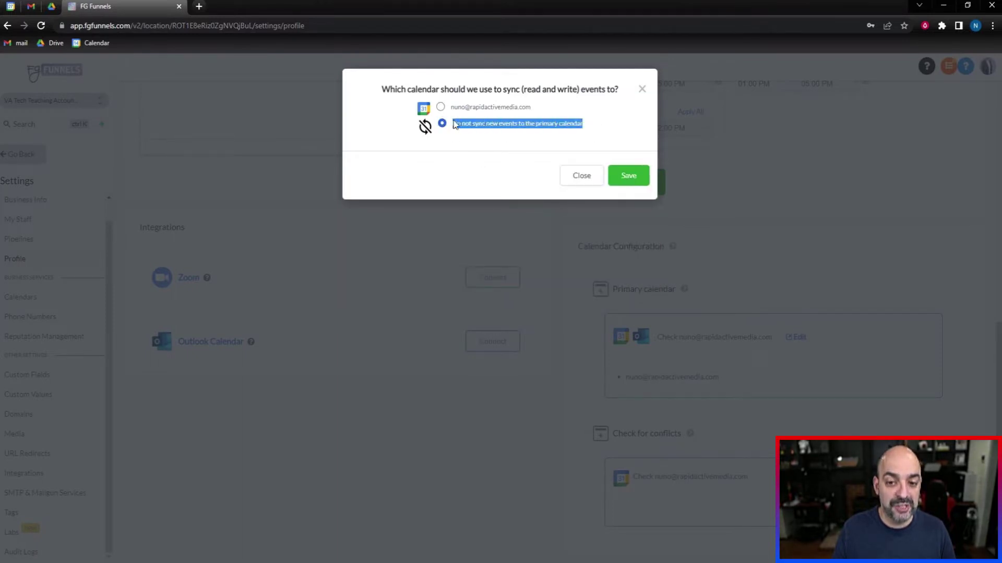
{"action": "left_click", "coordinate": [440, 108]}
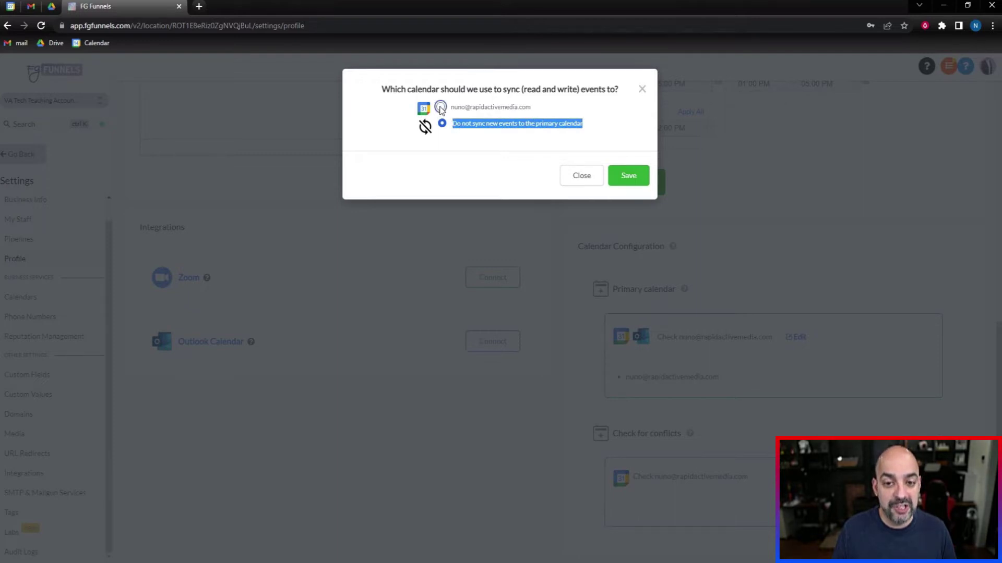
{"action": "left_click", "coordinate": [422, 190]}
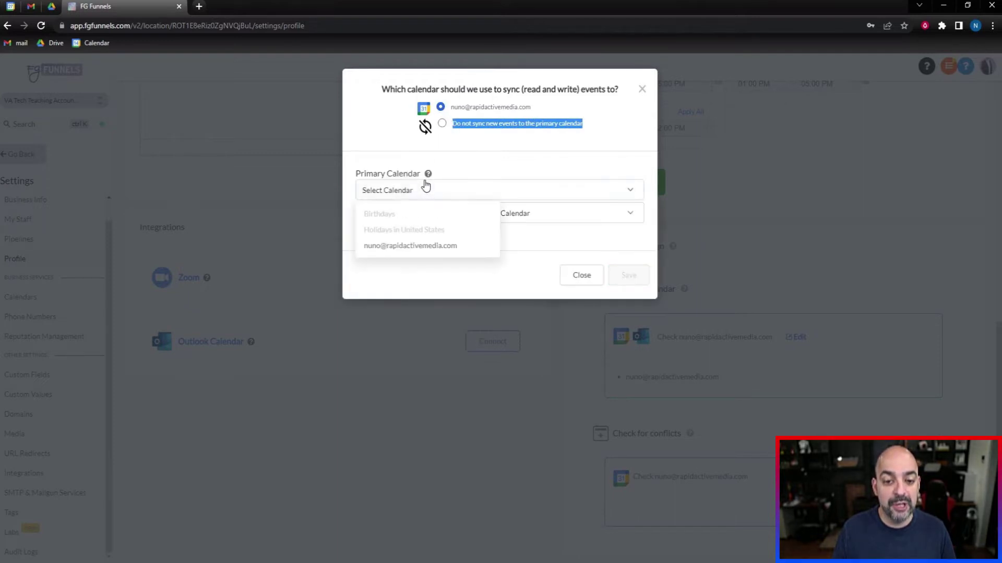
{"action": "left_click", "coordinate": [427, 249]}
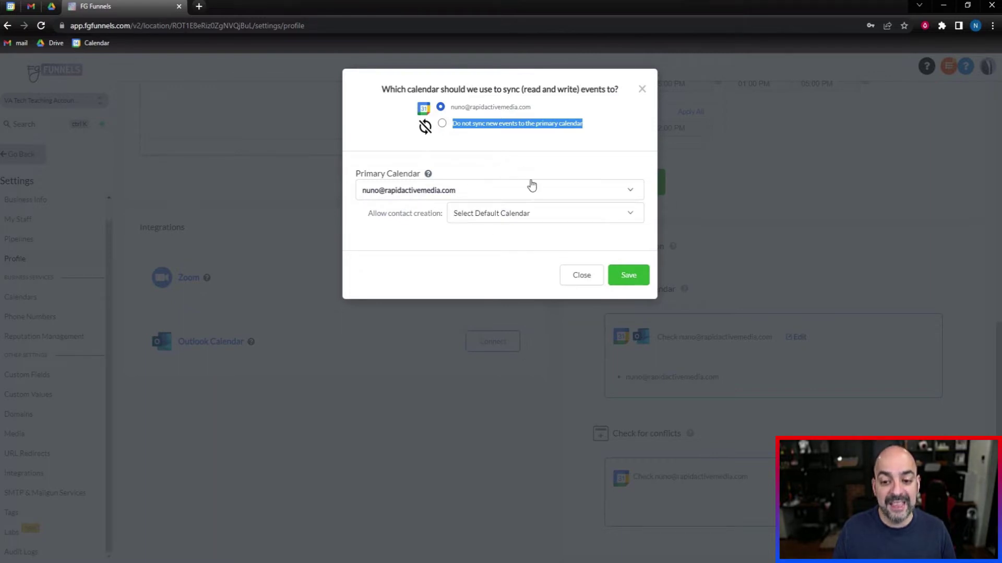
{"action": "left_click", "coordinate": [629, 276]}
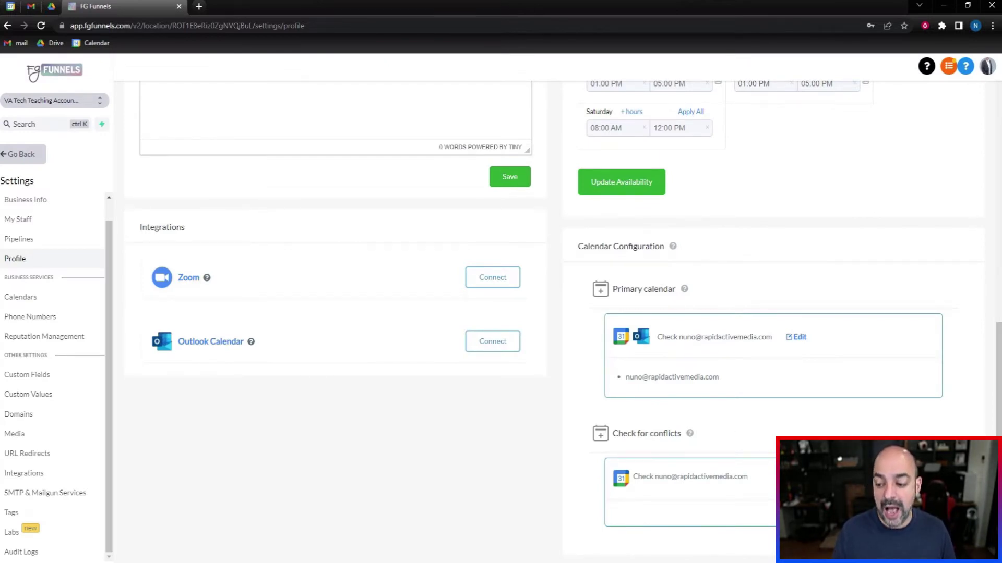
Include Birthdays and Holidays in United States in the calendar conflict check, and save.
{"action": "left_click", "coordinate": [796, 476]}
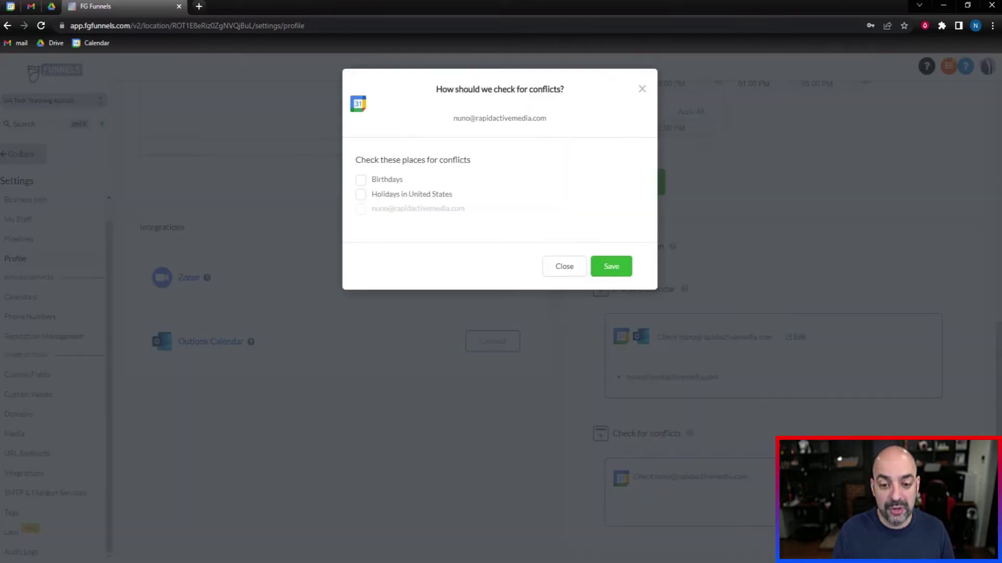
{"action": "left_click", "coordinate": [360, 180]}
{"action": "left_click", "coordinate": [360, 195]}
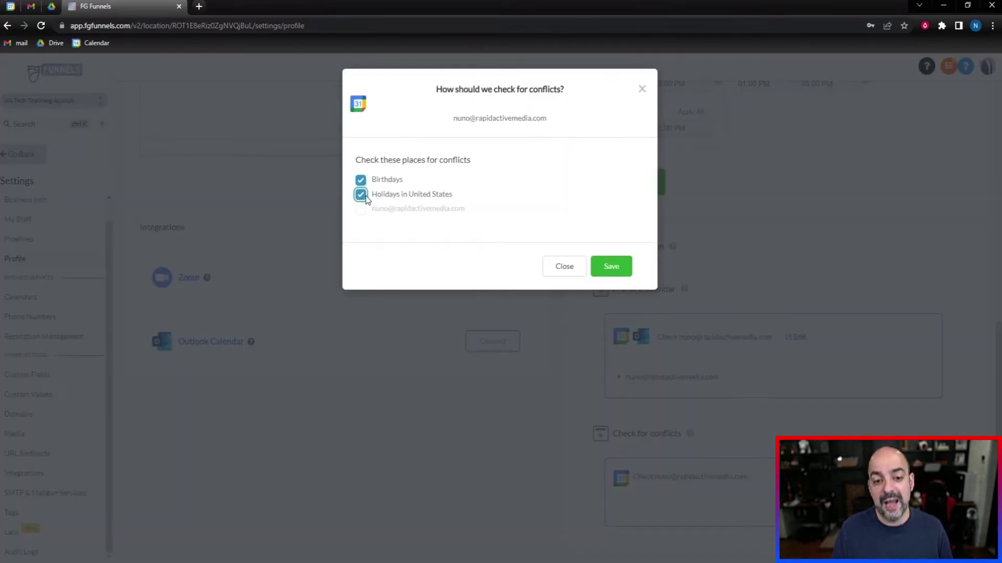
{"action": "left_click_drag", "start_coordinate": [464, 154], "coordinate": [440, 168]}
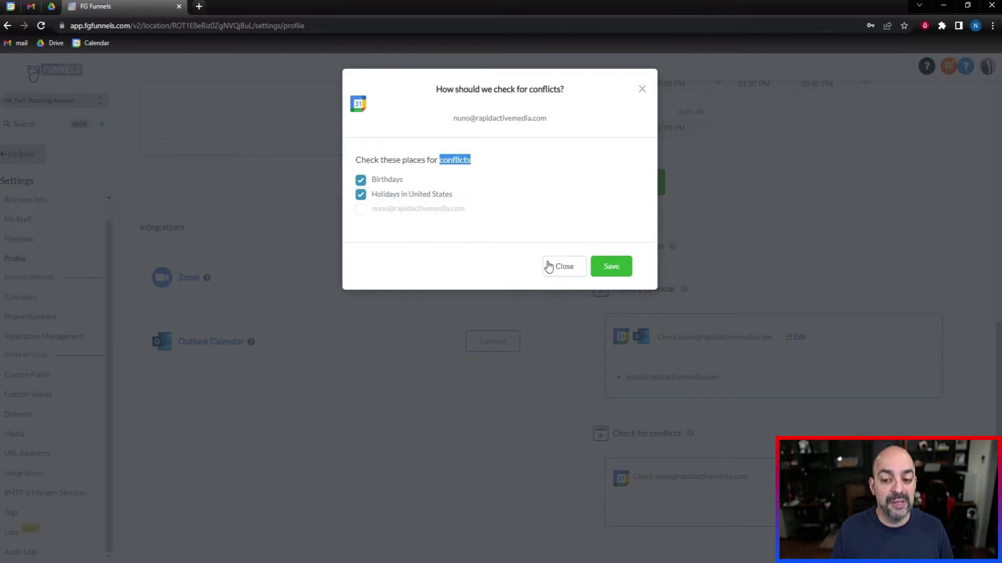
{"action": "left_click", "coordinate": [611, 267]}
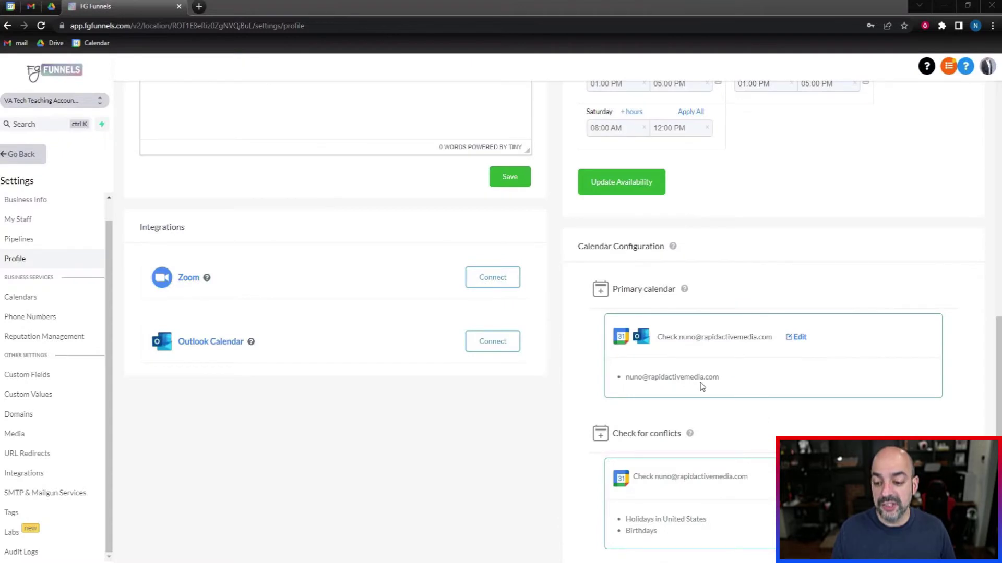
Review the primary calendar and the calendars checked for conflicts in the calendar configuration.
{"action": "left_click_drag", "start_coordinate": [720, 377], "coordinate": [629, 386]}
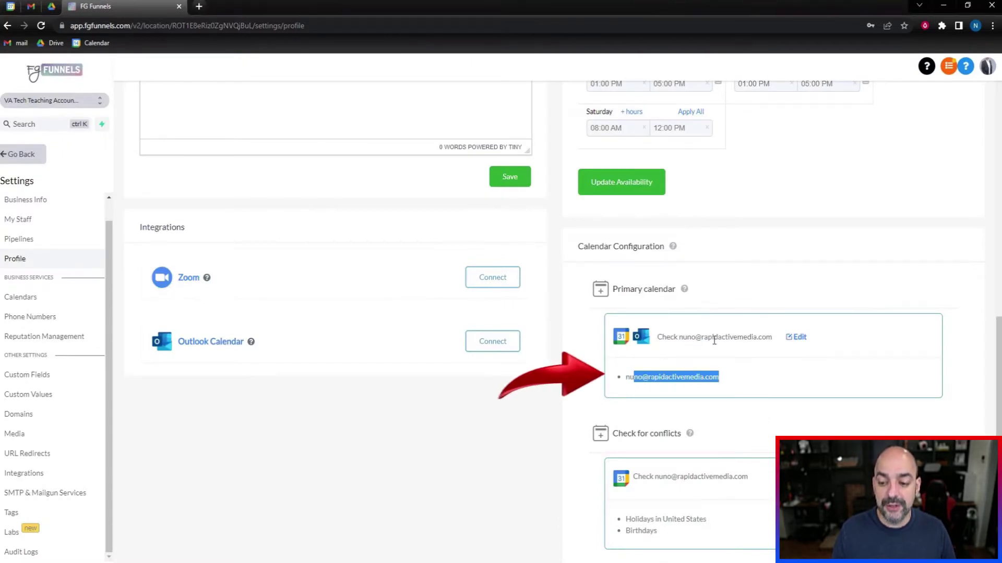
{"action": "left_click", "coordinate": [734, 360]}
{"action": "left_click_drag", "start_coordinate": [733, 339], "coordinate": [730, 337]}
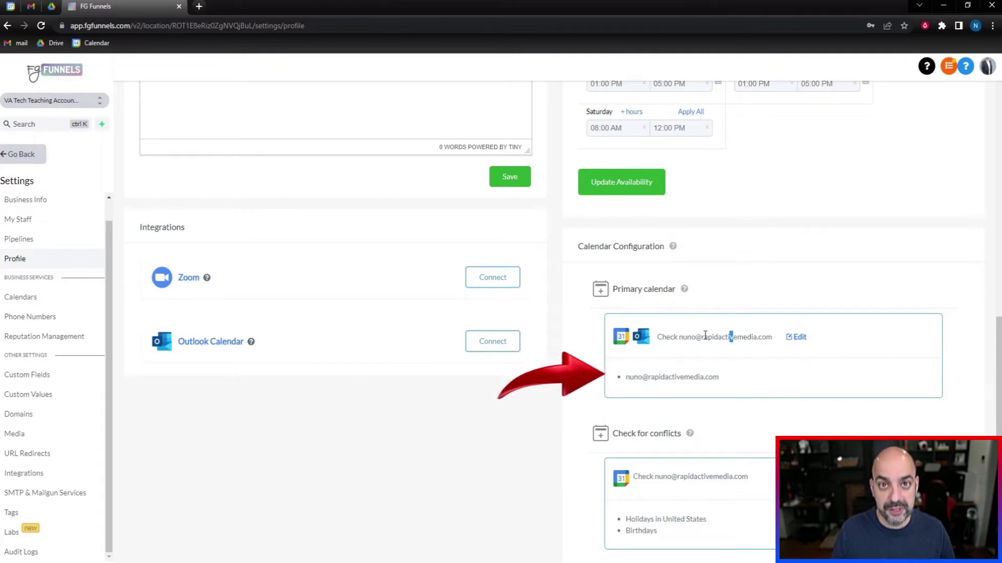
{"action": "scroll", "coordinate": [753, 409], "scroll_direction": "down", "scroll_amount": 1}
{"action": "left_click_drag", "start_coordinate": [626, 519], "coordinate": [657, 530]}
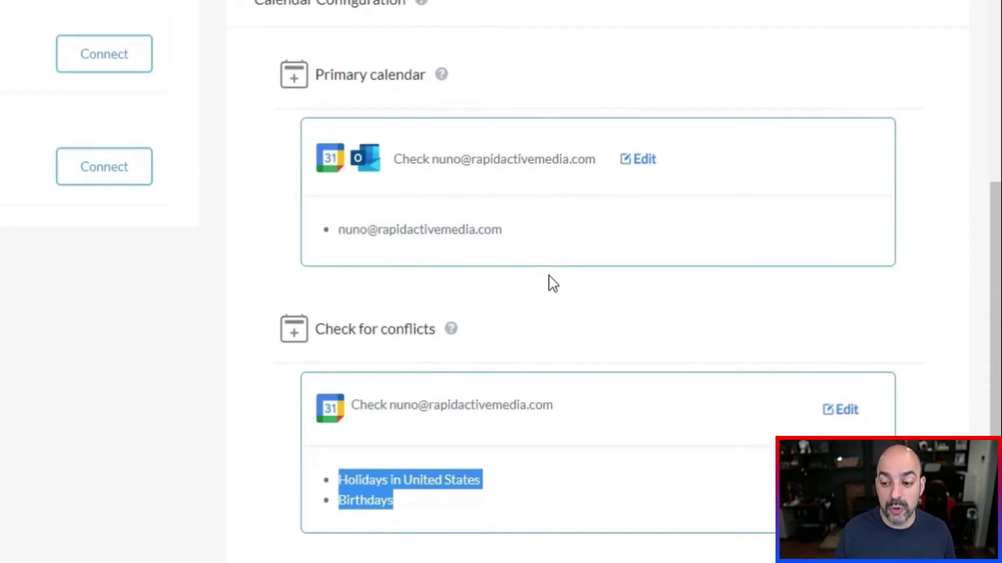
{"action": "left_click_drag", "start_coordinate": [502, 230], "coordinate": [341, 247]}
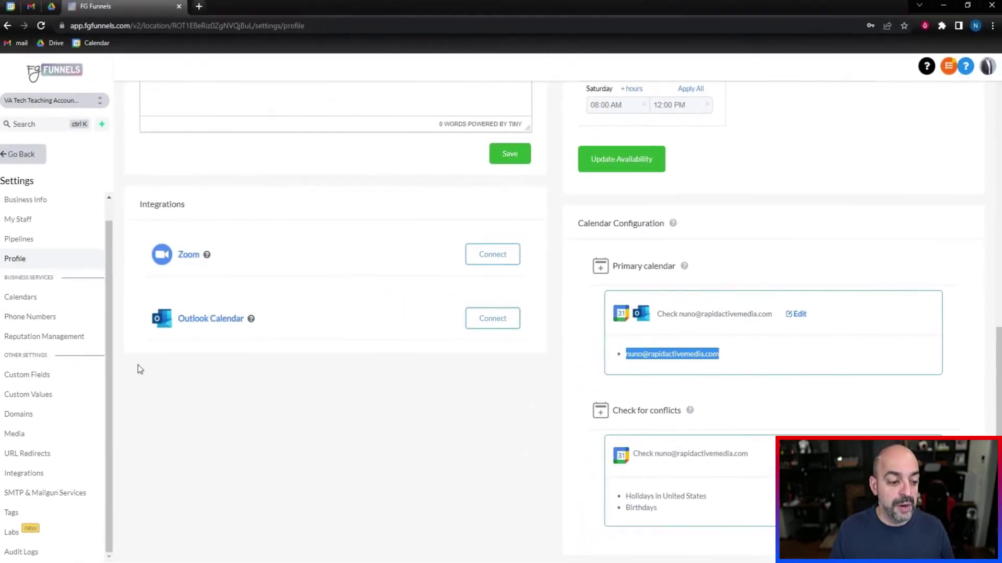
Add a calendar group named with the owner's first name and 2, and describe it as the owner's other calendars.
{"action": "left_click", "coordinate": [29, 302]}
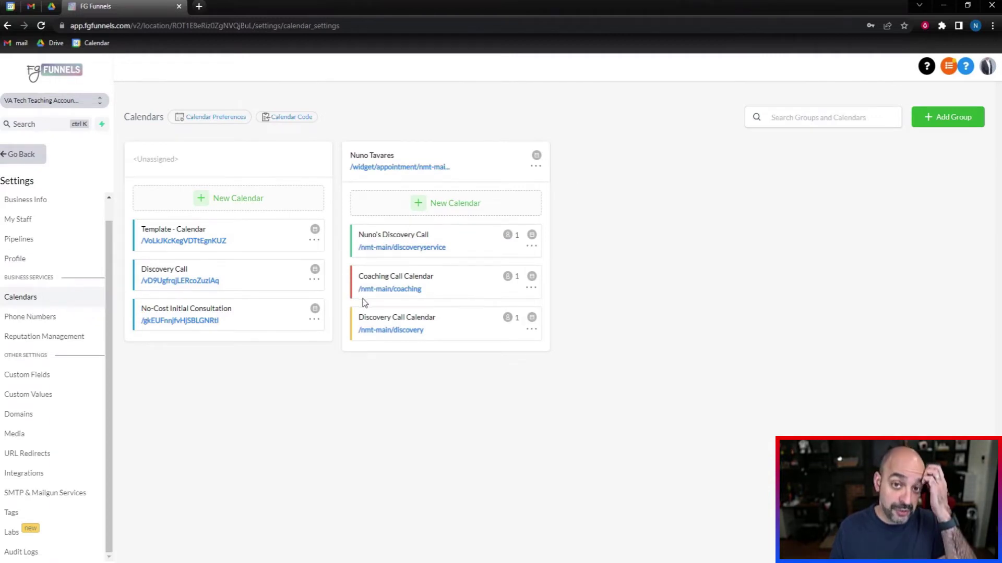
{"action": "left_click", "coordinate": [948, 117]}
{"action": "left_click", "coordinate": [326, 148]}
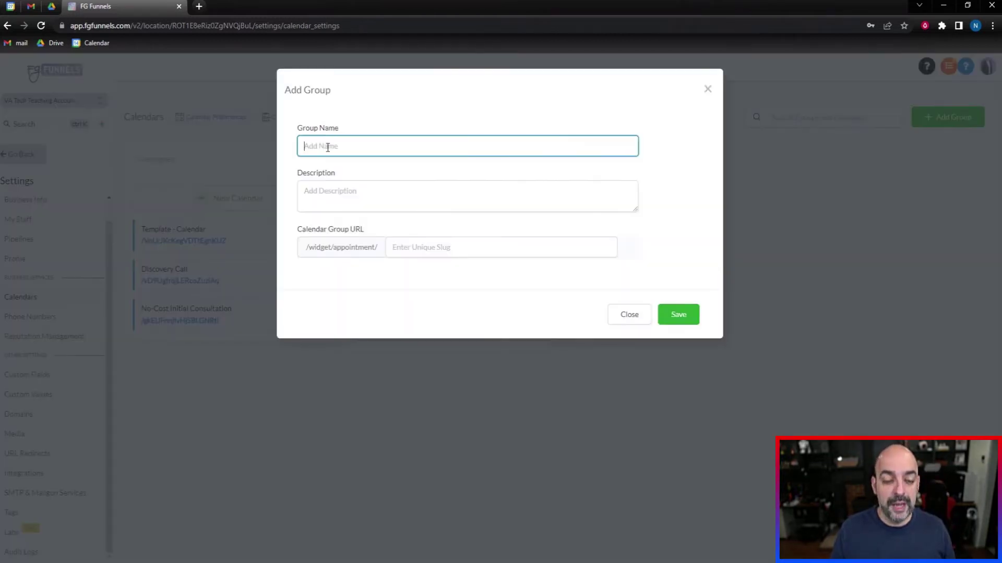
{"action": "type", "text": "Nuno 2"}
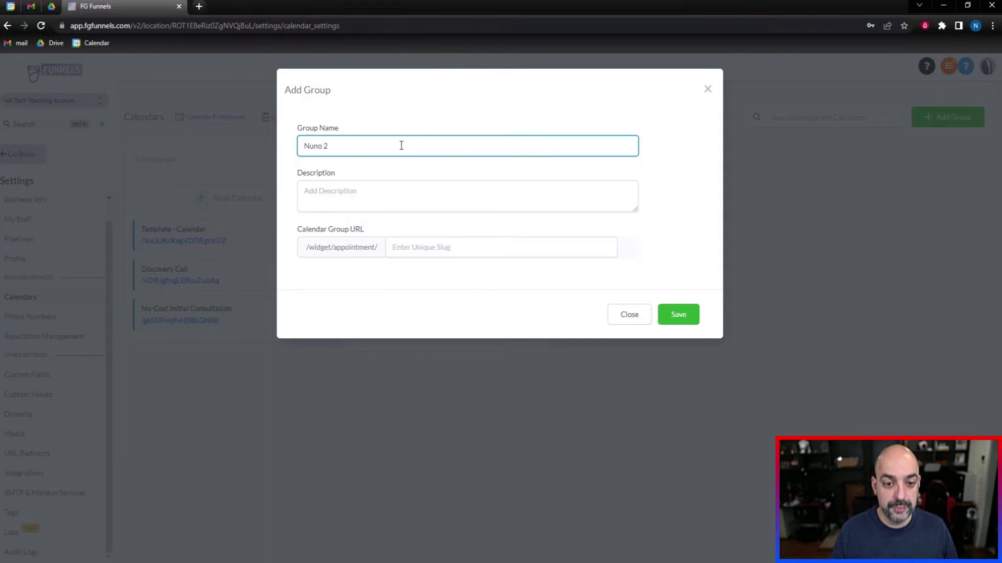
{"action": "left_click", "coordinate": [394, 188]}
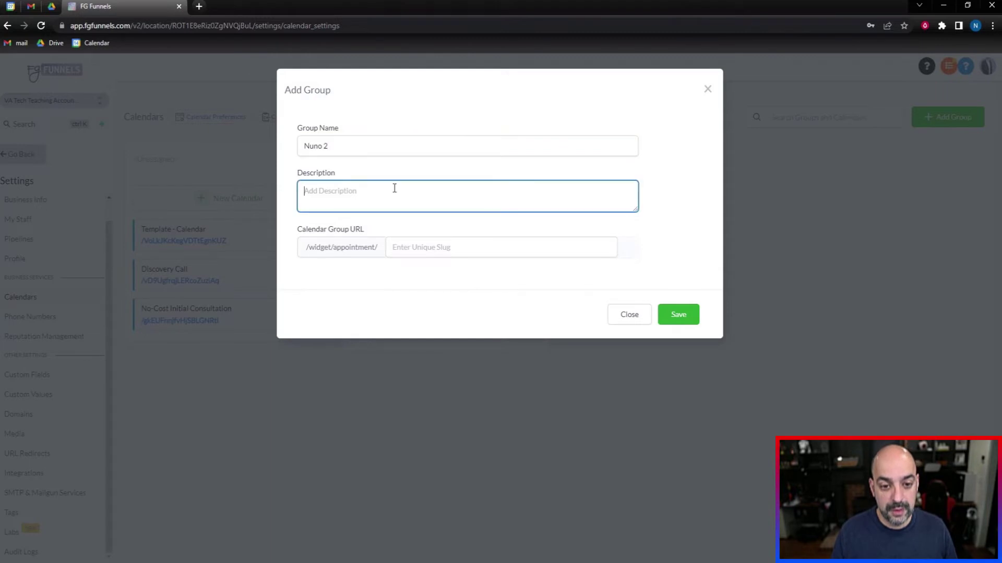
{"action": "type", "text": "Nunop other claender"}
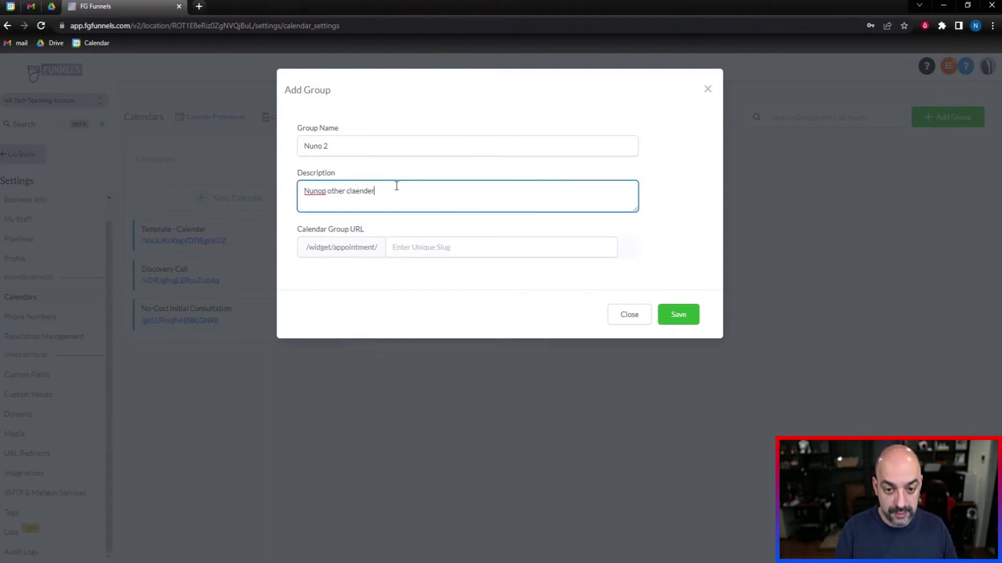
{"action": "type", "text": "s"}
{"action": "right_click", "coordinate": [365, 192]}
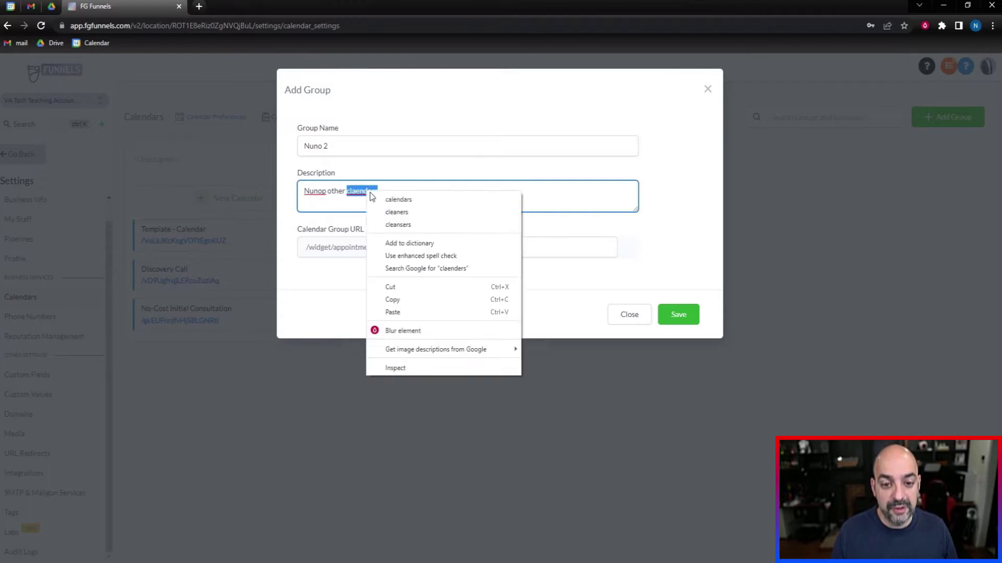
{"action": "left_click", "coordinate": [402, 200]}
Set the calendar group URL slug to nmt2 and save the group.
{"action": "left_click", "coordinate": [433, 240]}
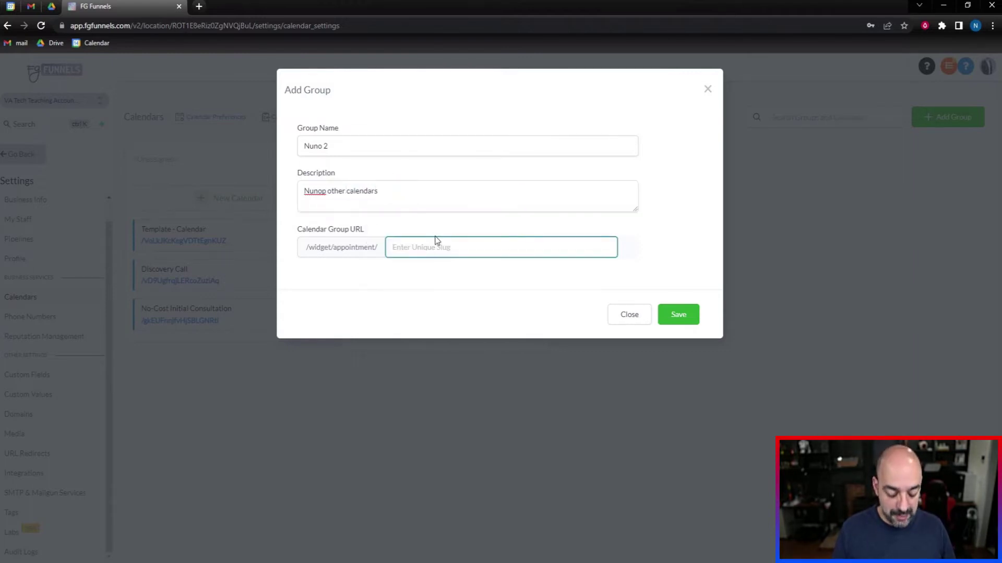
{"action": "type", "text": "nmt"}
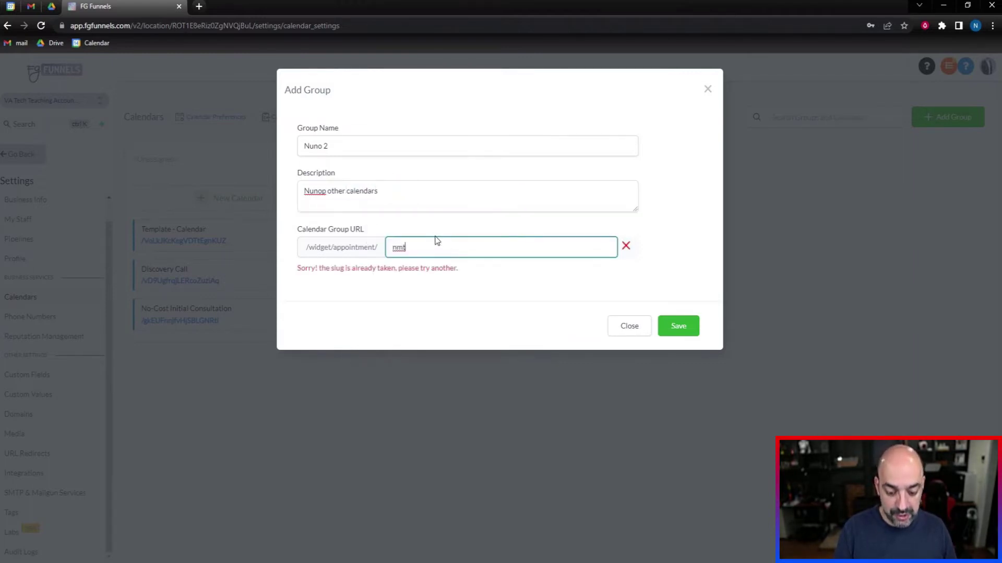
{"action": "type", "text": "2"}
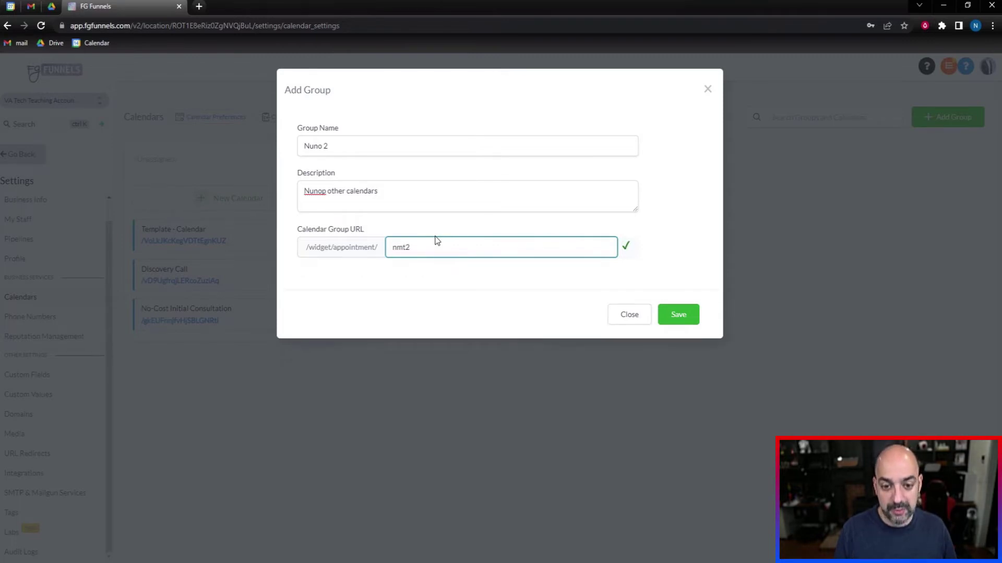
{"action": "left_click", "coordinate": [693, 316]}
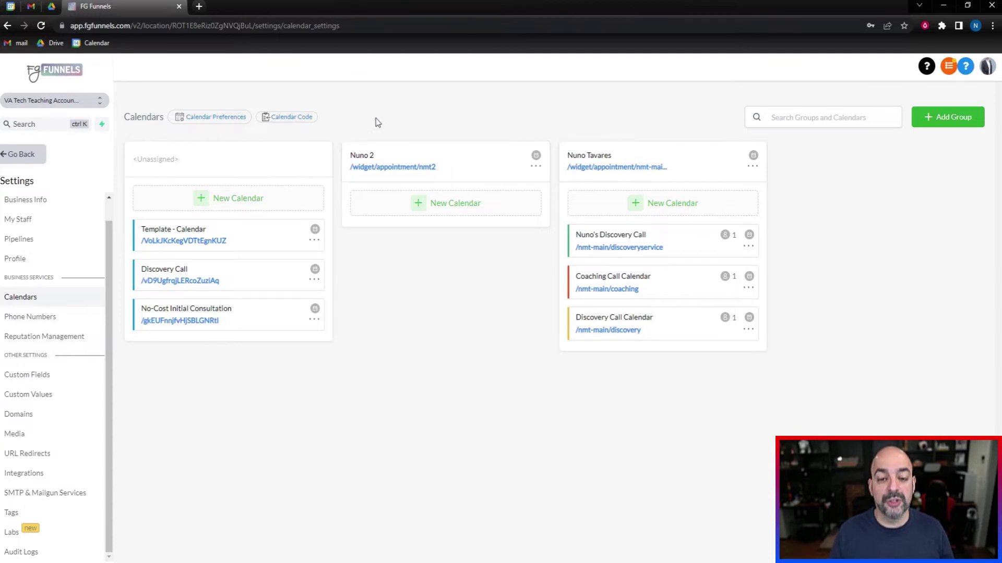
Start a new calendar in the nmt2 group and add the account owner with High Priority and Google Meet as meeting location.
{"action": "left_click", "coordinate": [434, 209]}
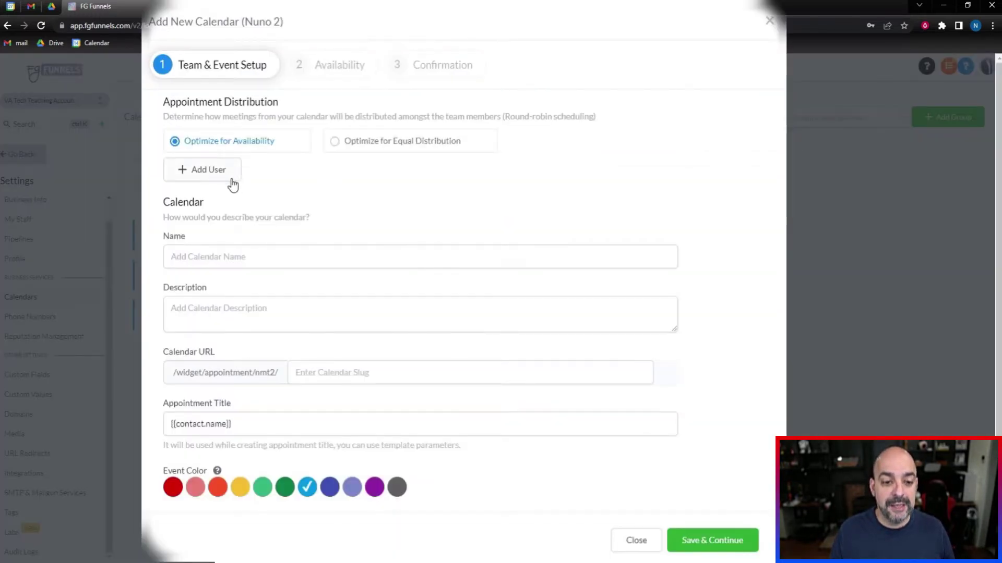
{"action": "left_click", "coordinate": [232, 178]}
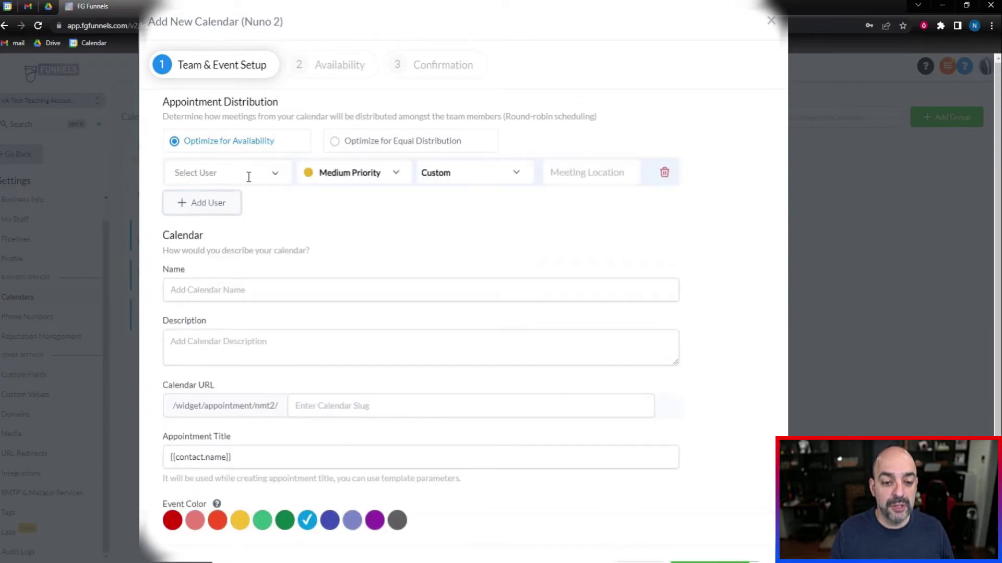
{"action": "left_click", "coordinate": [245, 175]}
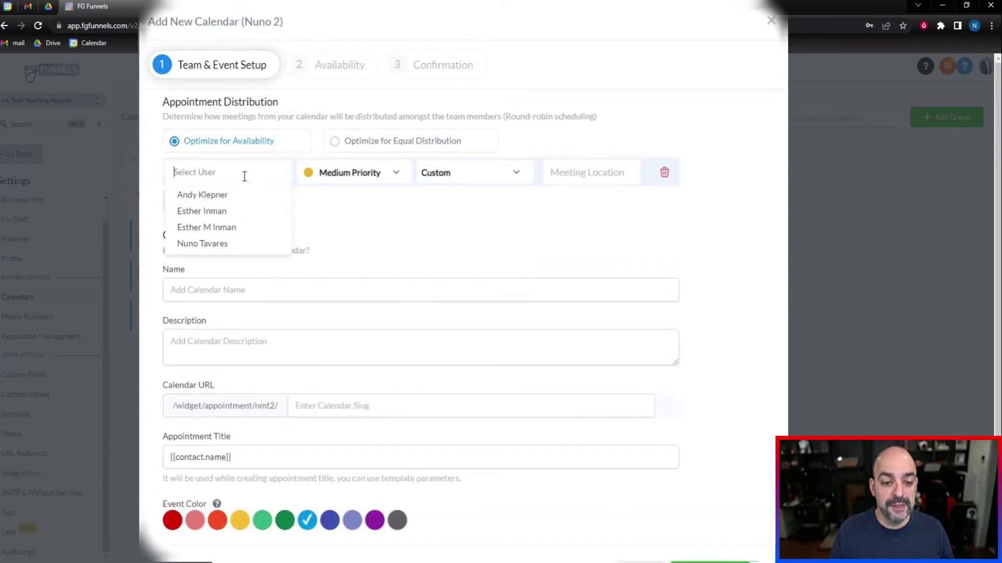
{"action": "left_click", "coordinate": [236, 243]}
{"action": "left_click", "coordinate": [382, 178]}
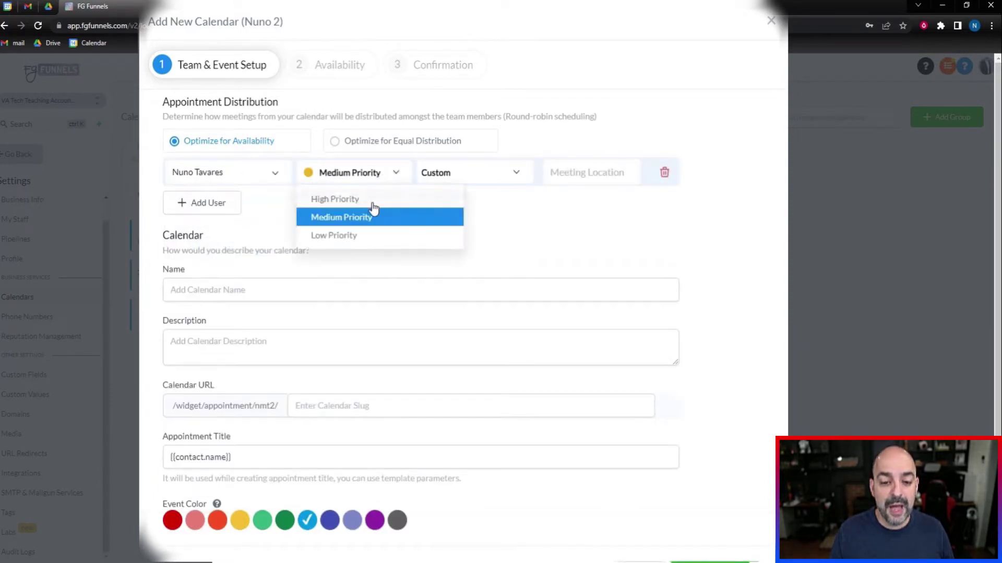
{"action": "left_click", "coordinate": [344, 199]}
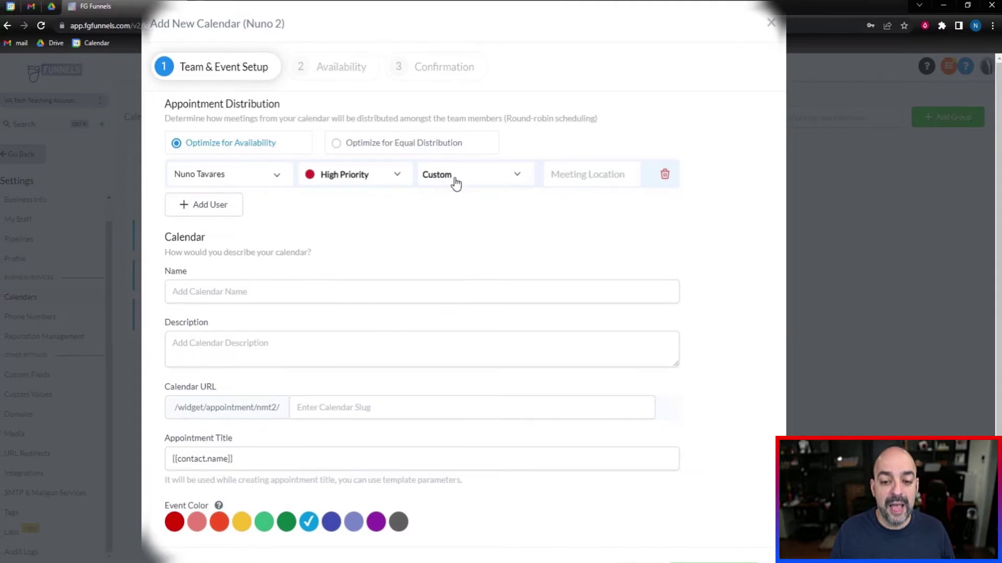
{"action": "left_click", "coordinate": [455, 181]}
{"action": "left_click", "coordinate": [463, 237]}
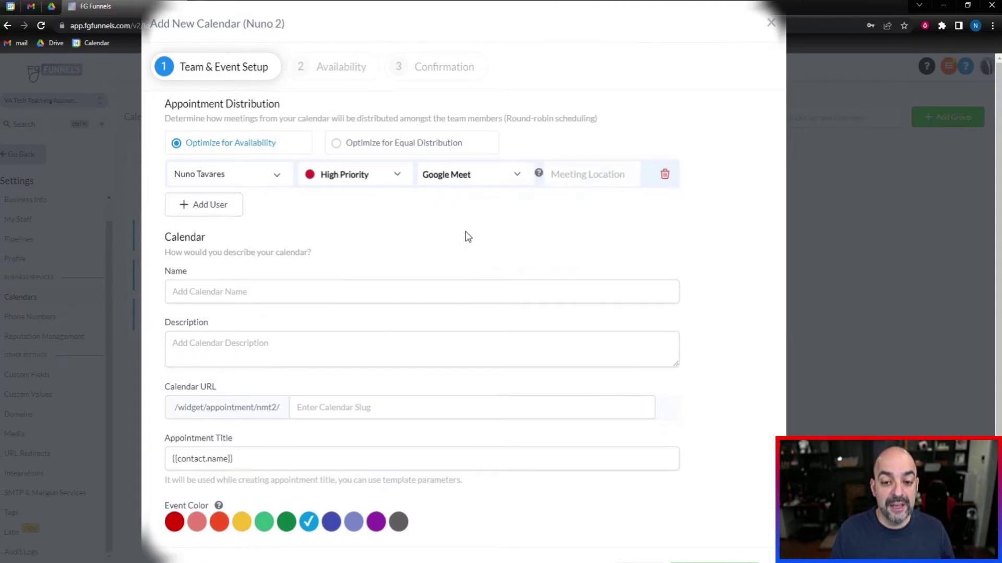
Try the Zoom and Custom meeting location options for the team member, and set the location back to Google Meet.
{"action": "left_click", "coordinate": [476, 178]}
{"action": "left_click", "coordinate": [459, 217]}
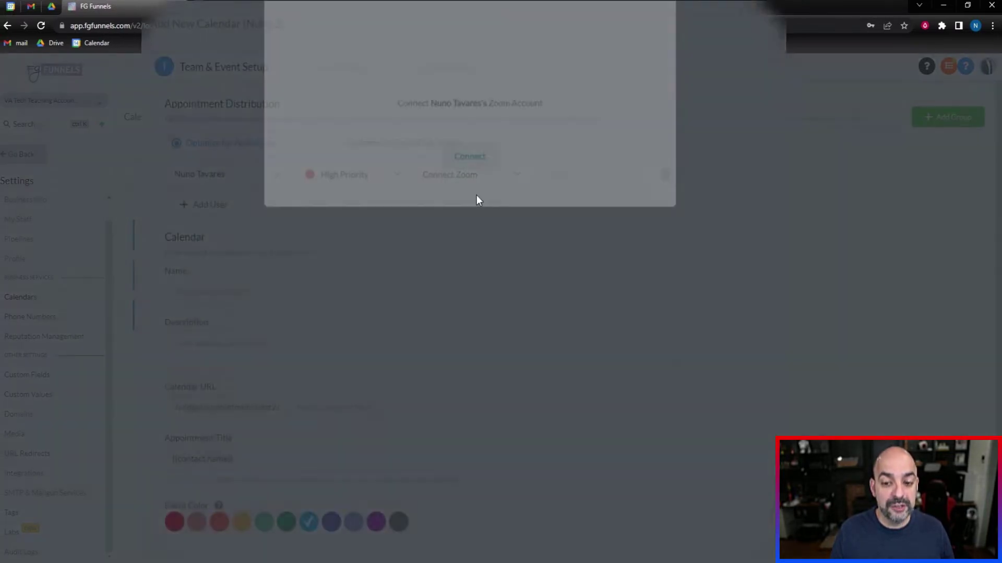
{"action": "left_click", "coordinate": [658, 22]}
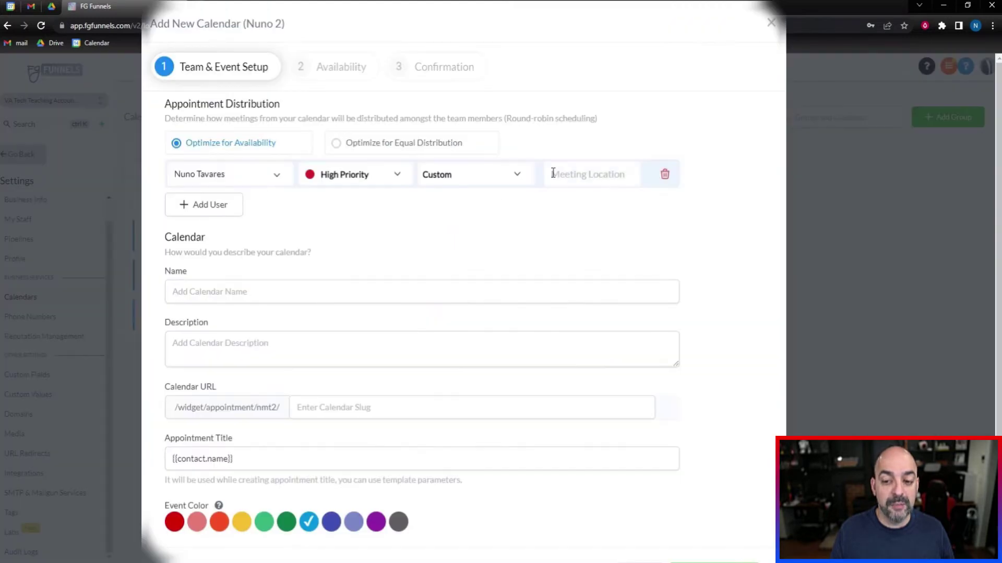
{"action": "left_click", "coordinate": [601, 171]}
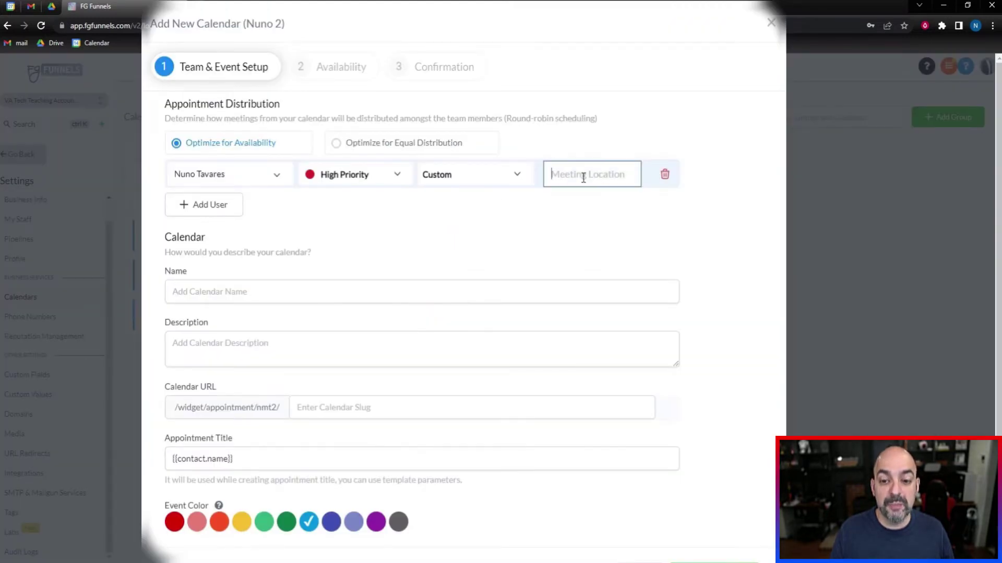
{"action": "left_click", "coordinate": [515, 177]}
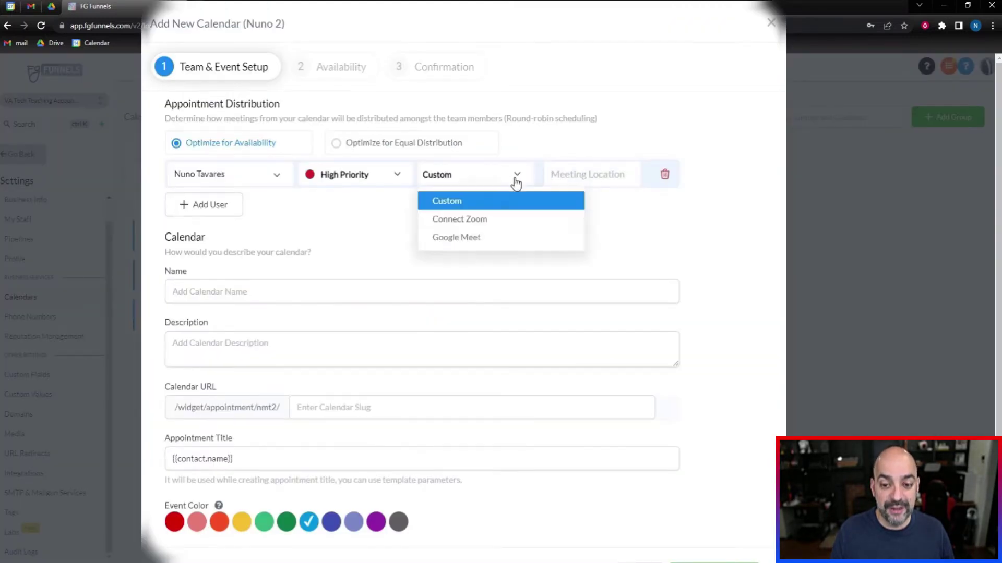
{"action": "left_click", "coordinate": [492, 240]}
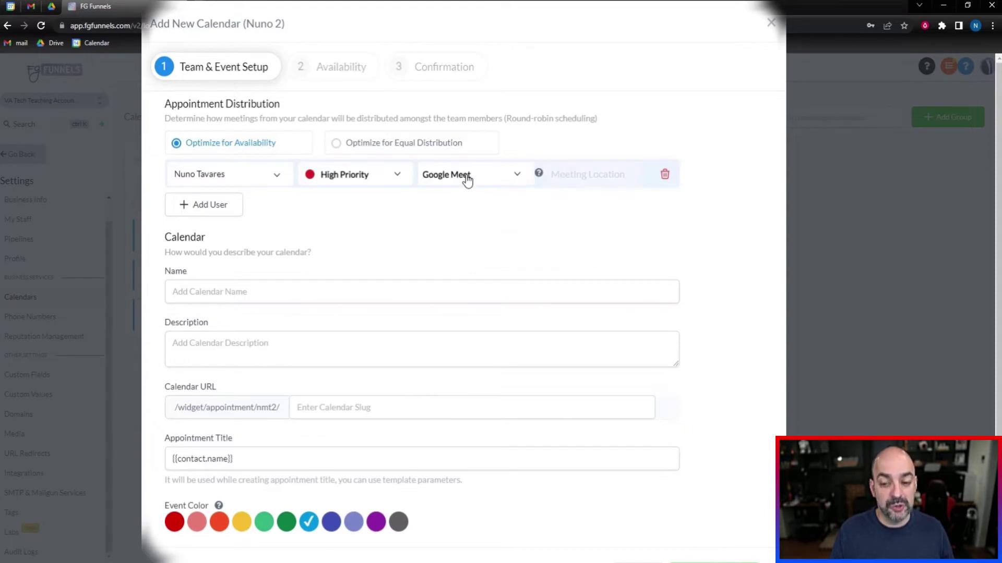
Name the calendar with the owner's first name in the possessive plus "Coaching Calendar", and copy that name into the description.
{"action": "scroll", "coordinate": [449, 242], "scroll_direction": "down", "scroll_amount": 1}
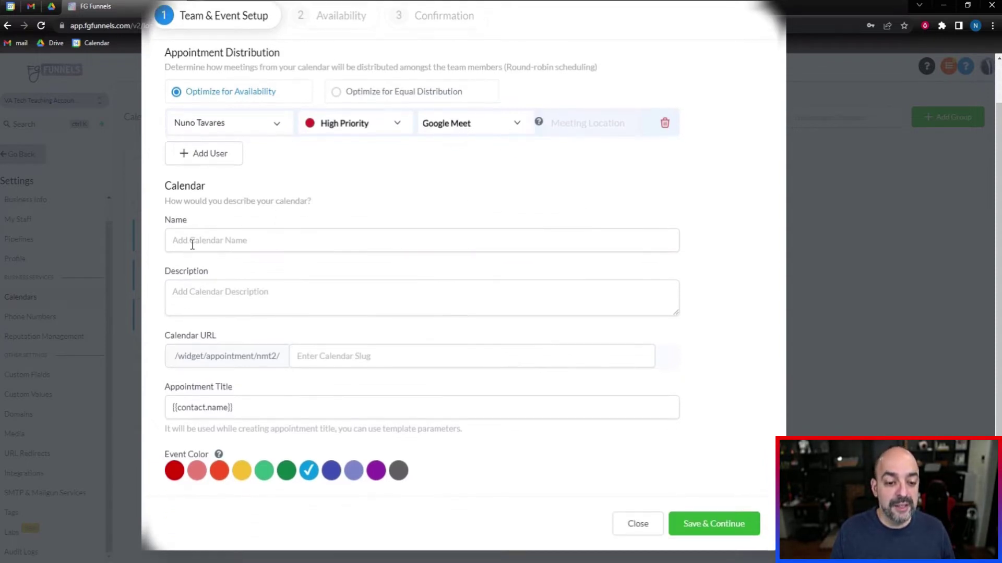
{"action": "left_click", "coordinate": [192, 245]}
{"action": "type", "text": "Nun"}
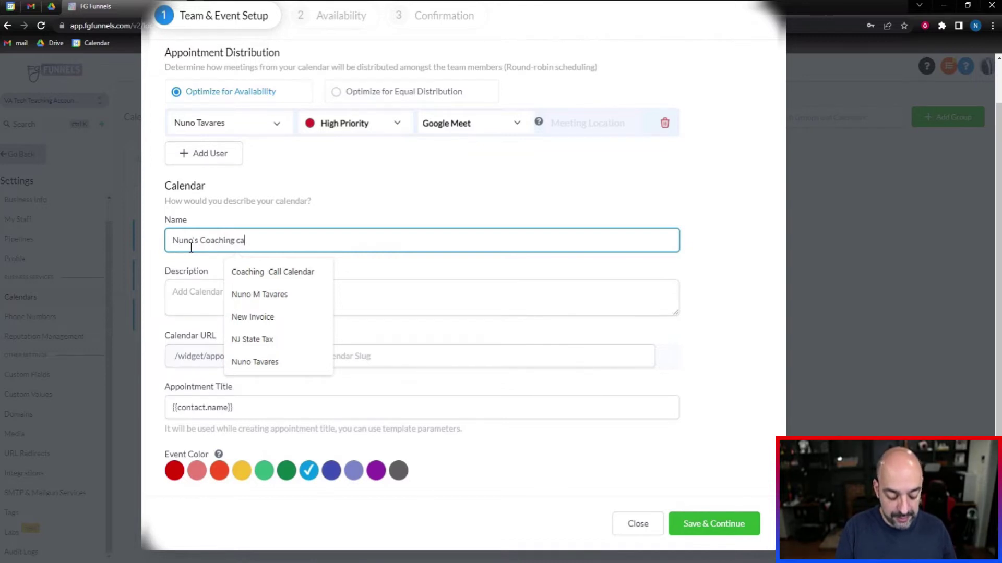
{"action": "type", "text": "o's Coaching Calendar"}
{"action": "key", "text": "ctrl+a"}
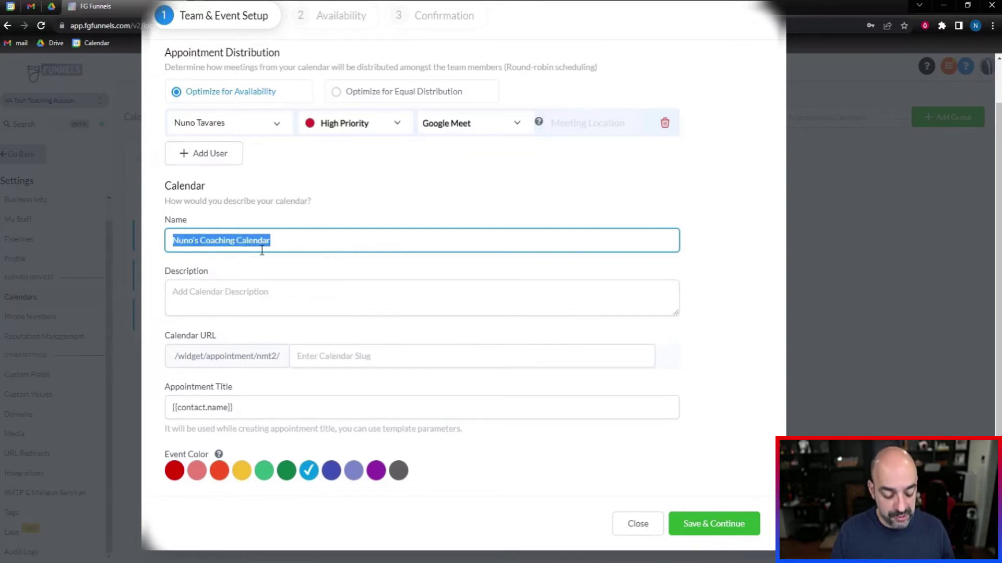
{"action": "key", "text": "ctrl+c"}
{"action": "left_click", "coordinate": [250, 293]}
{"action": "key", "text": "ctrl+v"}
Set the calendar URL slug to 30minutes.
{"action": "left_click", "coordinate": [315, 358]}
{"action": "type", "text": "co"}
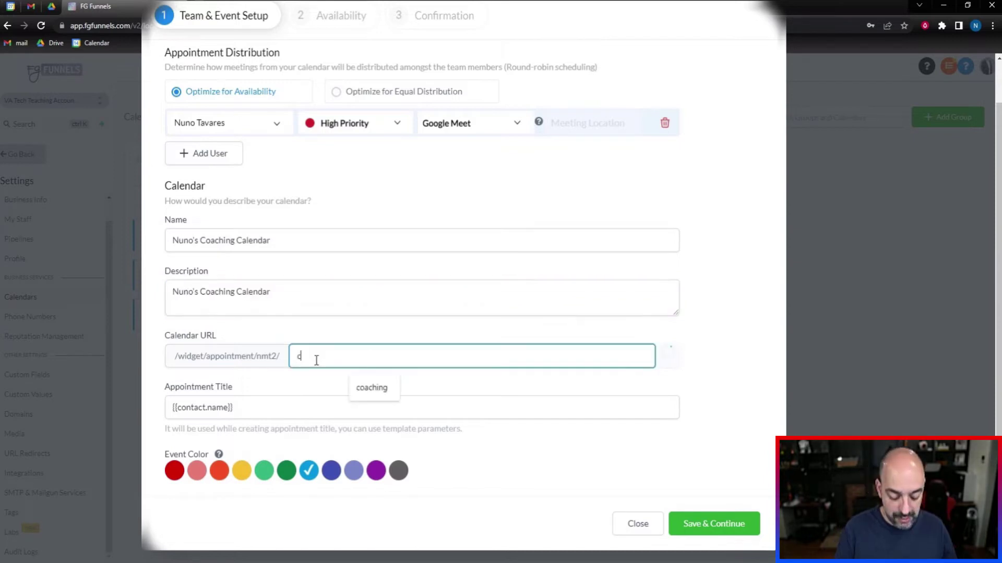
{"action": "key", "text": "BackSpace"}
{"action": "key", "text": "BackSpace"}
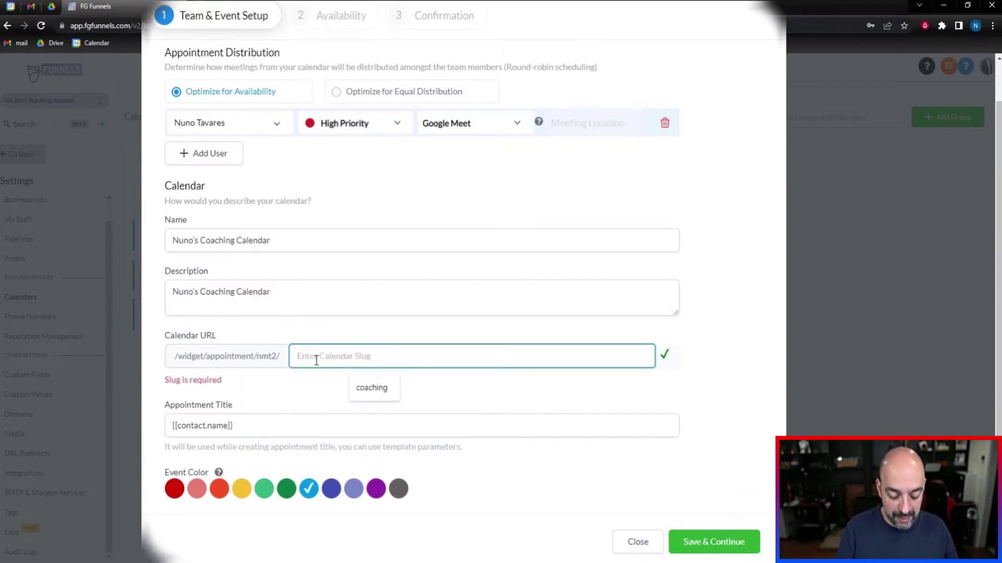
{"action": "type", "text": "30minu"}
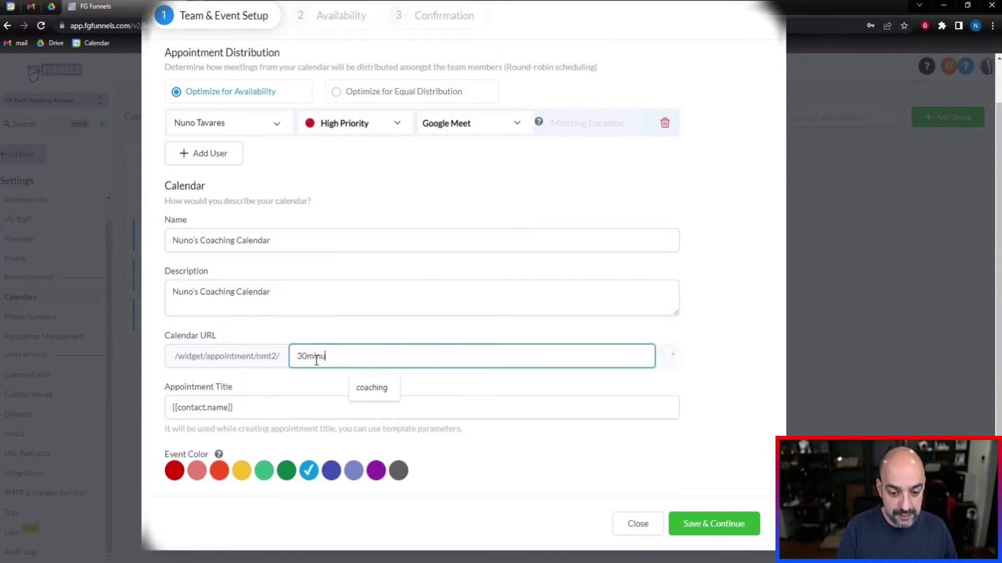
{"action": "type", "text": "ty"}
{"action": "type", "text": "s"}
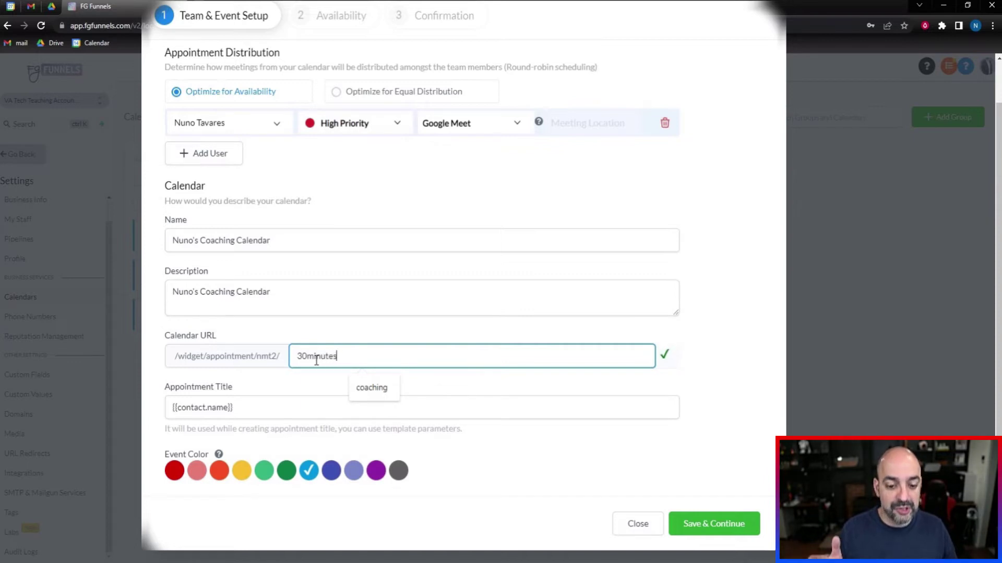
Set the appointment title to "{{contact.name}} - 30 Minute Coaching Call" with a dark green event color, and save to continue to availability.
{"action": "left_click", "coordinate": [229, 405]}
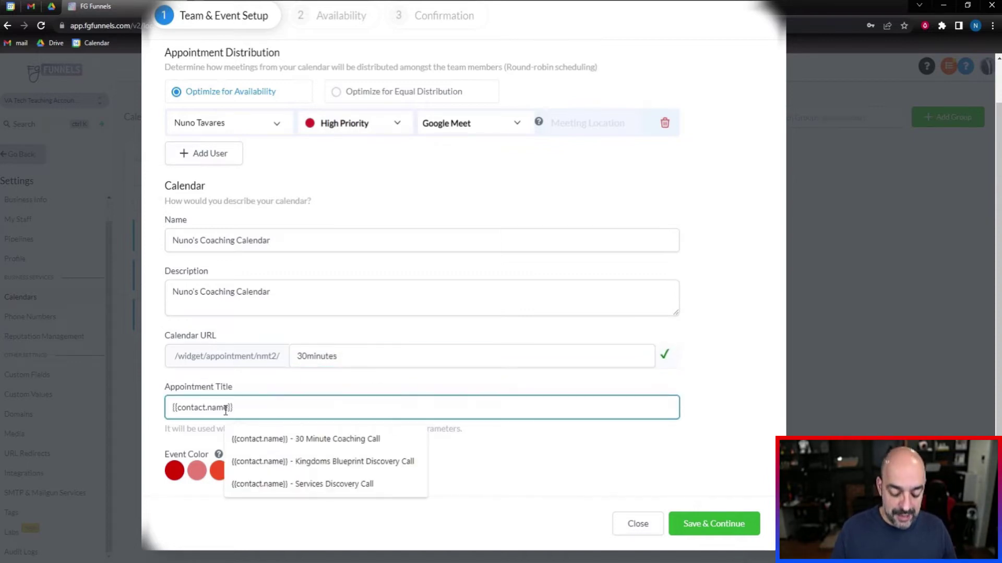
{"action": "left_click", "coordinate": [412, 440]}
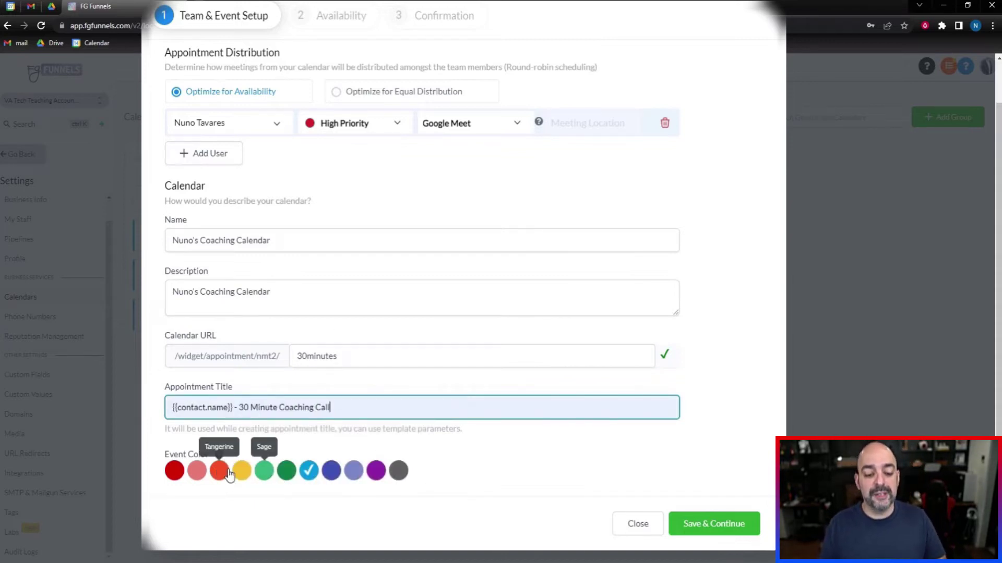
{"action": "left_click", "coordinate": [286, 470]}
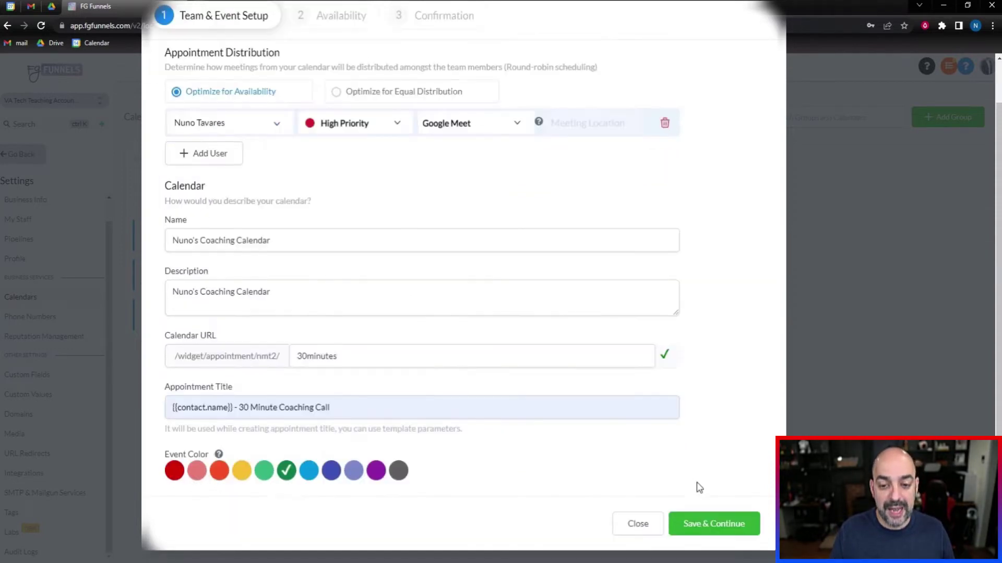
{"action": "left_click", "coordinate": [712, 524]}
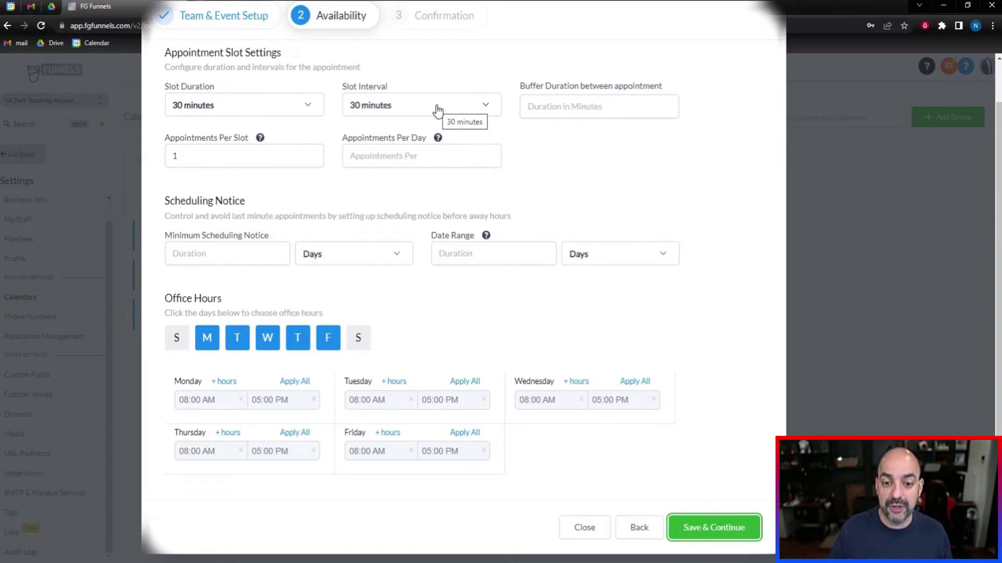
Try a 15-minute slot interval for the appointments, and set the interval back to 30 minutes.
{"action": "left_click", "coordinate": [456, 108]}
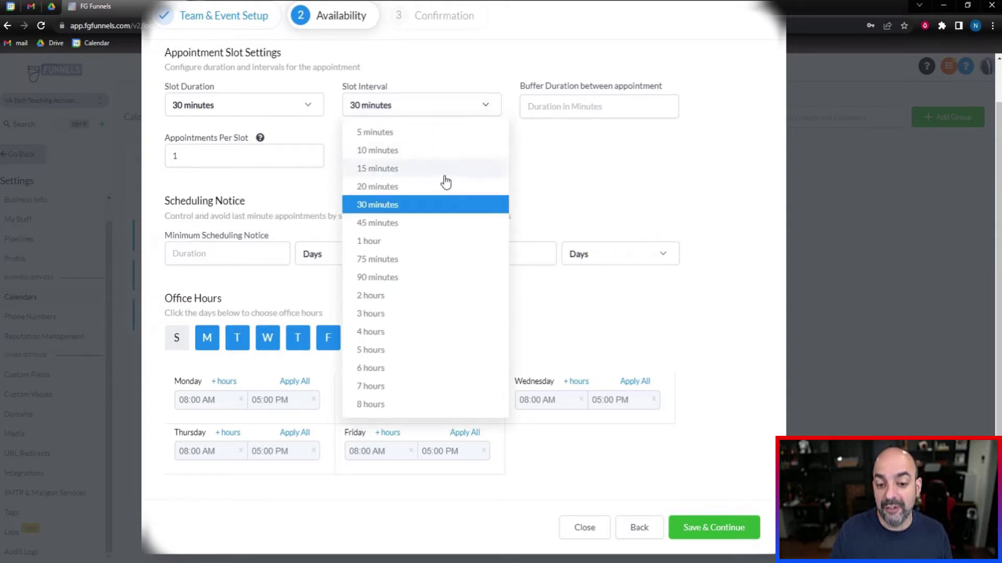
{"action": "left_click", "coordinate": [448, 169]}
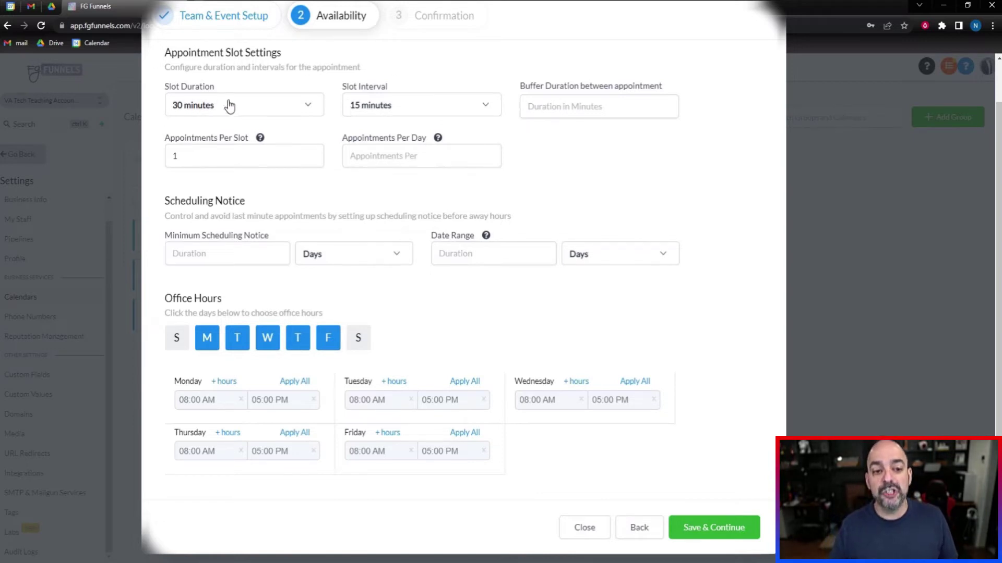
{"action": "left_click", "coordinate": [444, 109]}
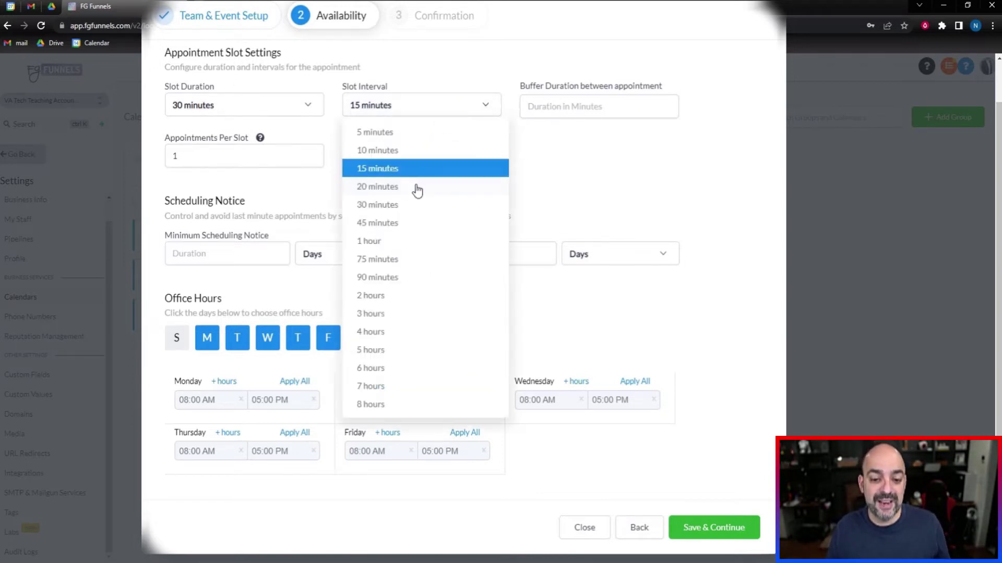
{"action": "left_click", "coordinate": [416, 205]}
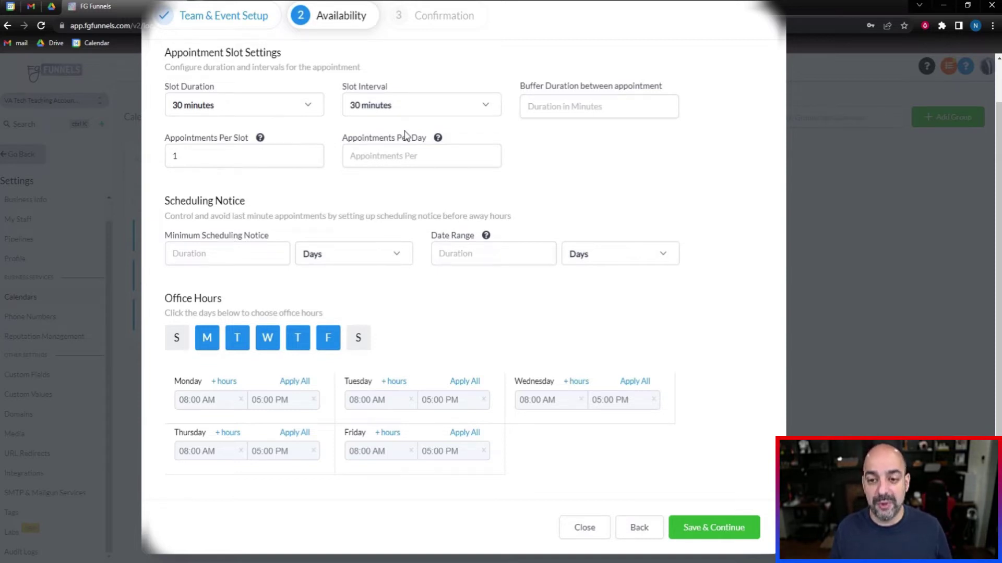
{"action": "left_click", "coordinate": [564, 110]}
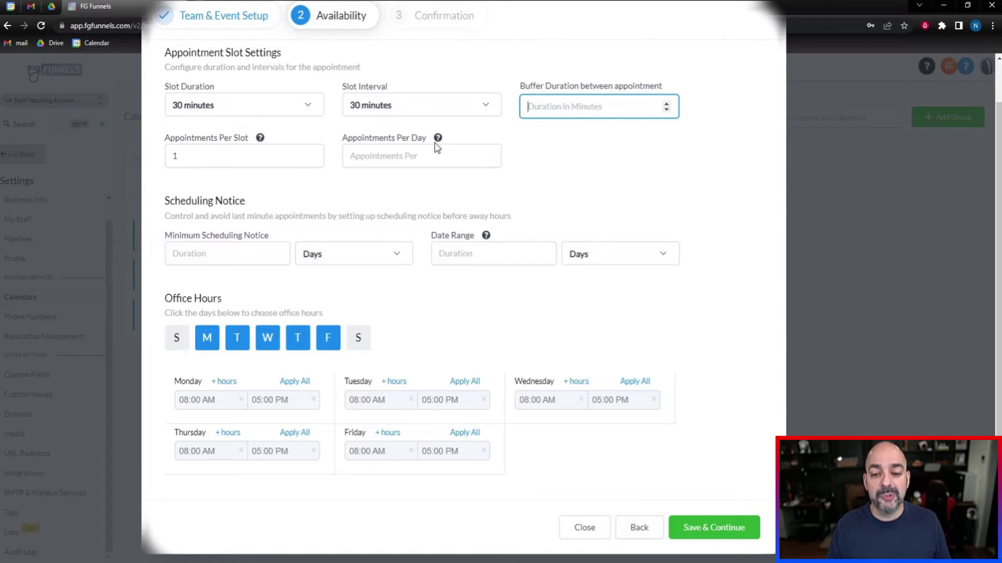
{"action": "mouse_move", "coordinate": [438, 138]}
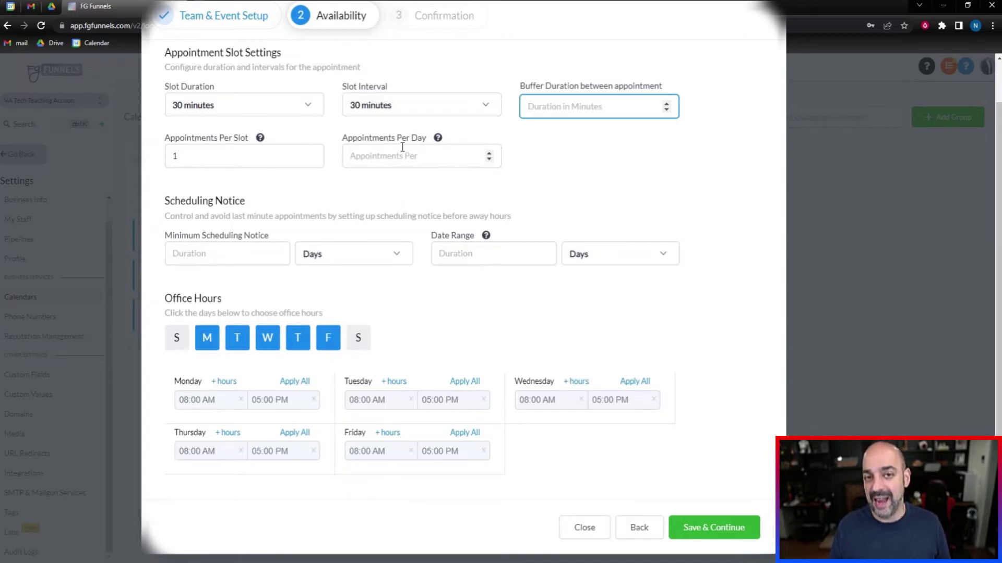
Set the minimum scheduling notice to 12 hours.
{"action": "left_click", "coordinate": [228, 252]}
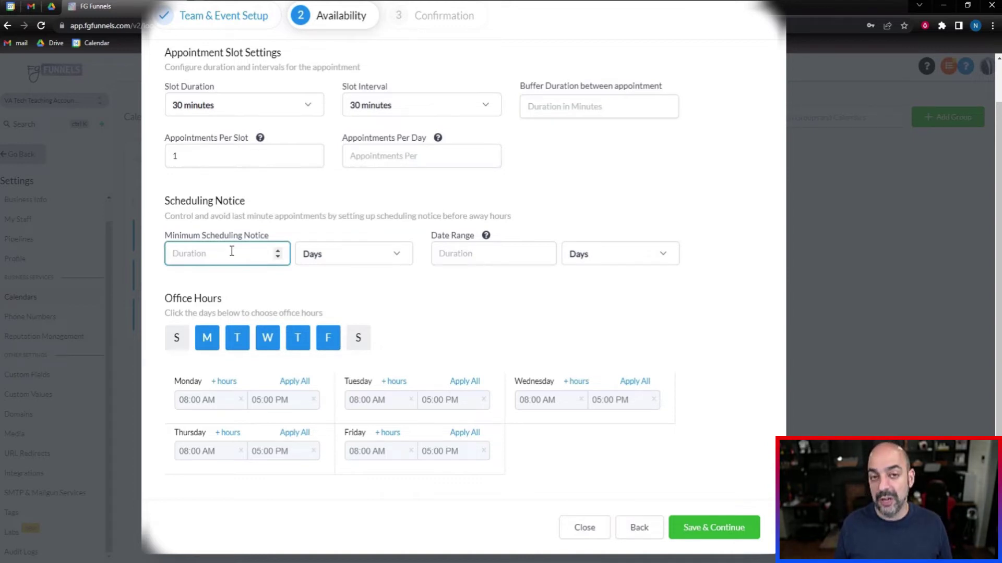
{"action": "type", "text": "12"}
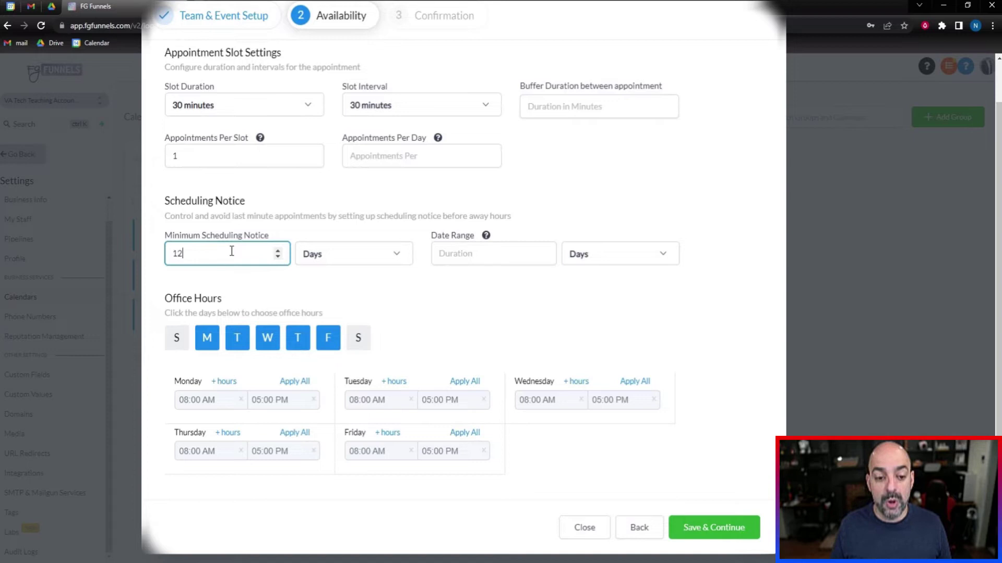
{"action": "left_click", "coordinate": [355, 256]}
{"action": "left_click", "coordinate": [354, 281]}
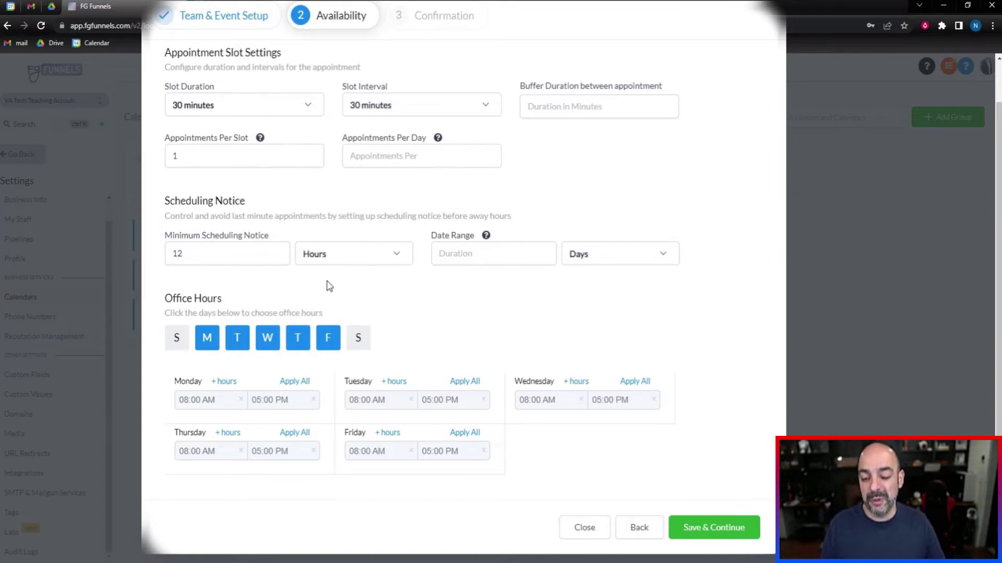
{"action": "mouse_move", "coordinate": [487, 236]}
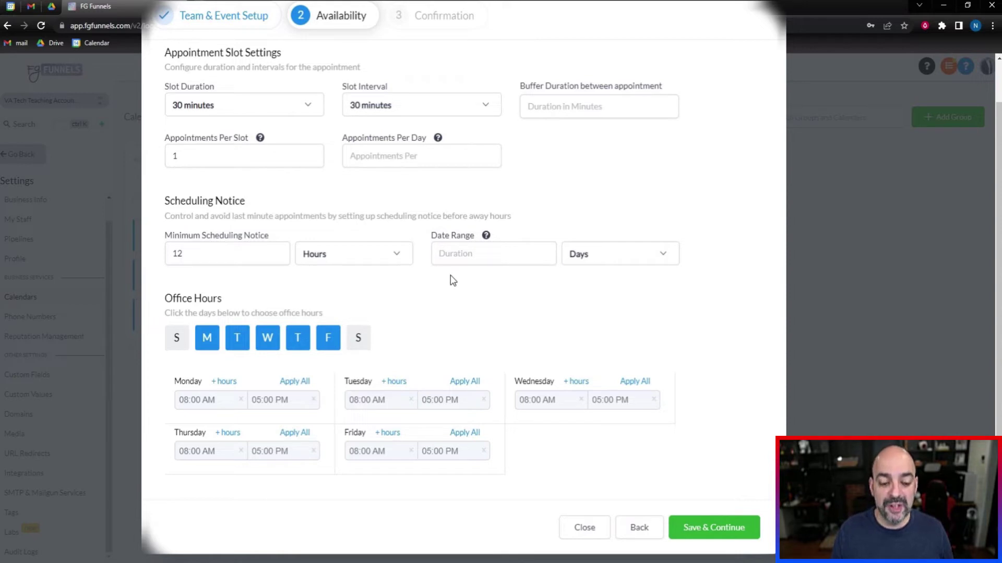
Limit the office hours to Tuesday by deselecting Monday, Wednesday, Thursday and Friday.
{"action": "scroll", "coordinate": [509, 286], "scroll_direction": "down", "scroll_amount": 1}
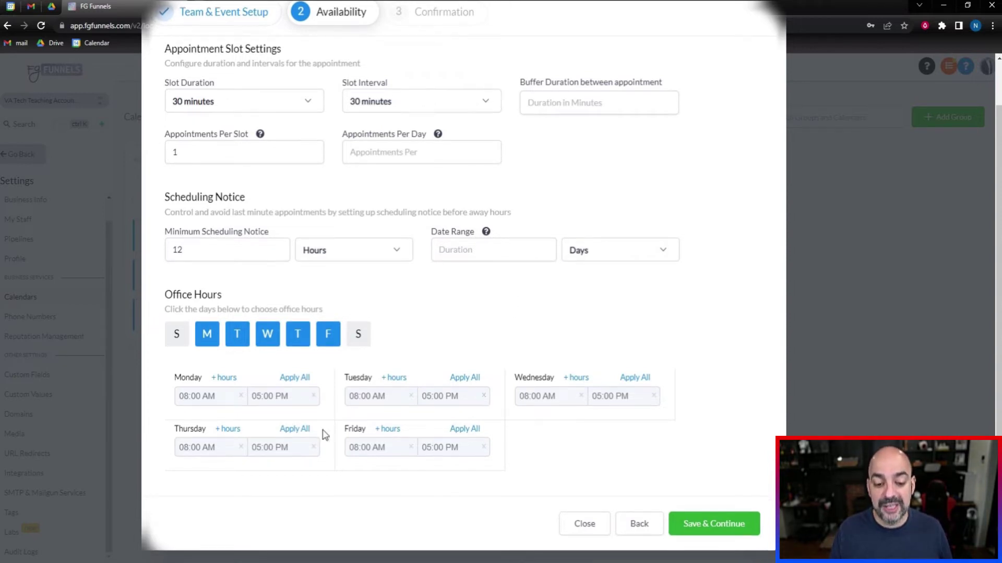
{"action": "left_click", "coordinate": [313, 396]}
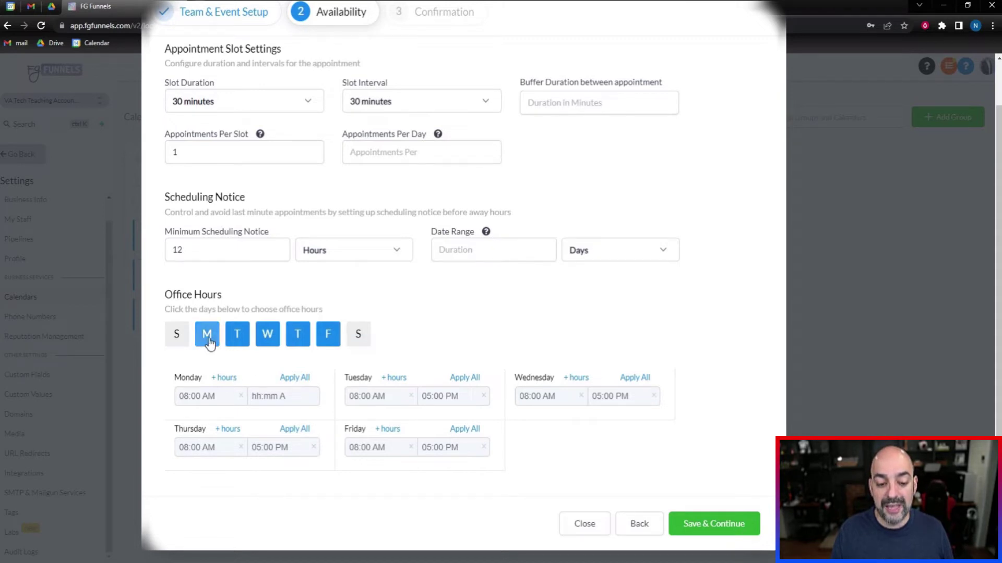
{"action": "left_click", "coordinate": [208, 337]}
{"action": "left_click", "coordinate": [266, 338]}
{"action": "scroll", "coordinate": [306, 362], "scroll_direction": "up", "scroll_amount": 1}
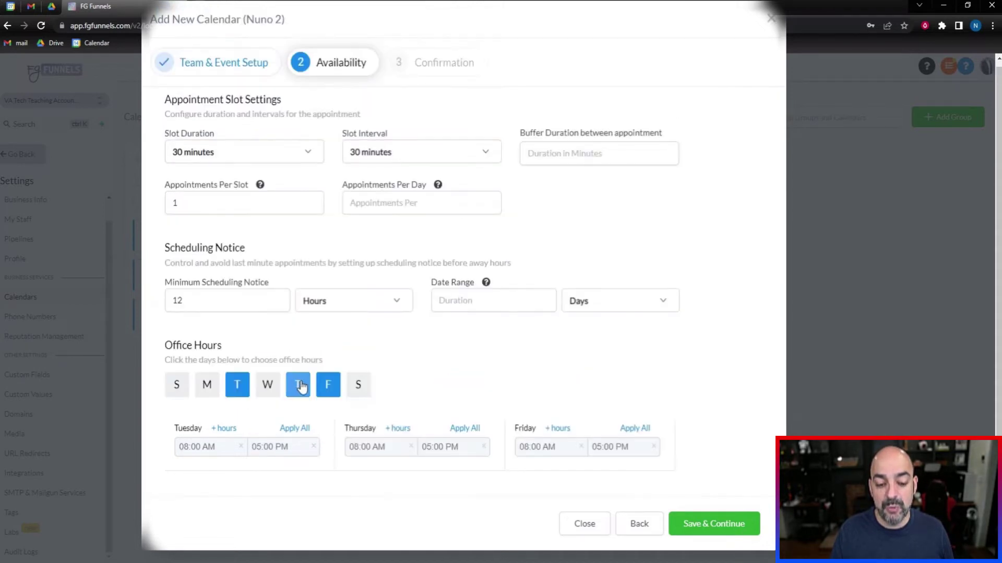
{"action": "left_click", "coordinate": [300, 389]}
{"action": "left_click", "coordinate": [324, 395]}
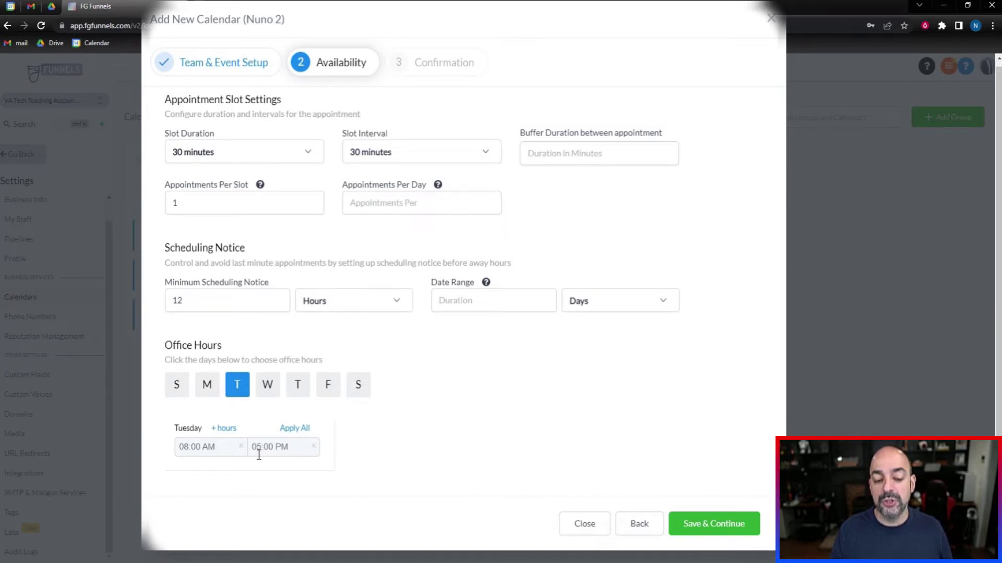
Set Tuesday's office hours from 10:00 AM to 04:00 PM, and save to continue to the confirmation settings.
{"action": "left_click", "coordinate": [182, 446]}
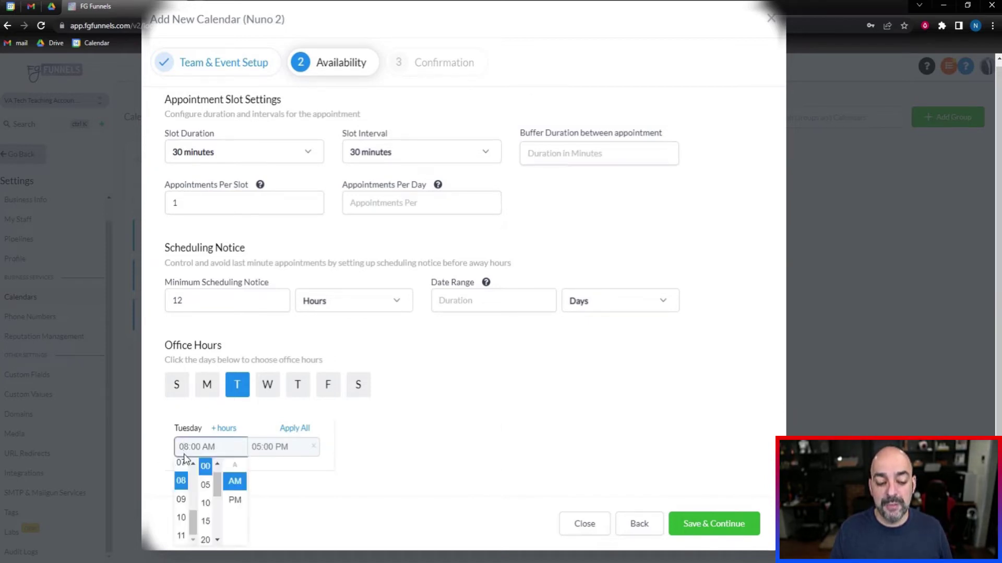
{"action": "left_click", "coordinate": [179, 518]}
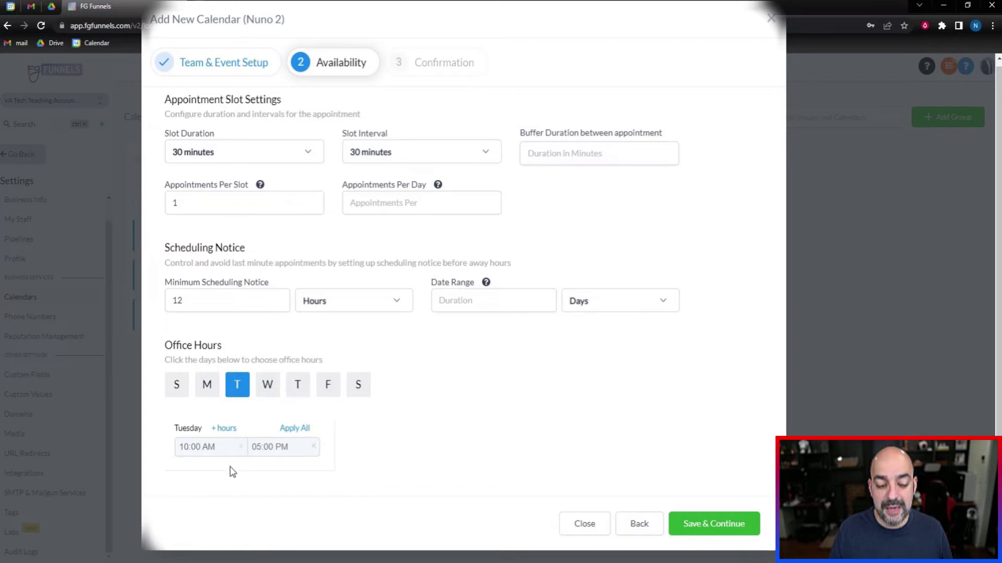
{"action": "left_click", "coordinate": [255, 448]}
{"action": "scroll", "coordinate": [254, 495], "scroll_direction": "up", "scroll_amount": 2}
{"action": "left_click", "coordinate": [254, 510]}
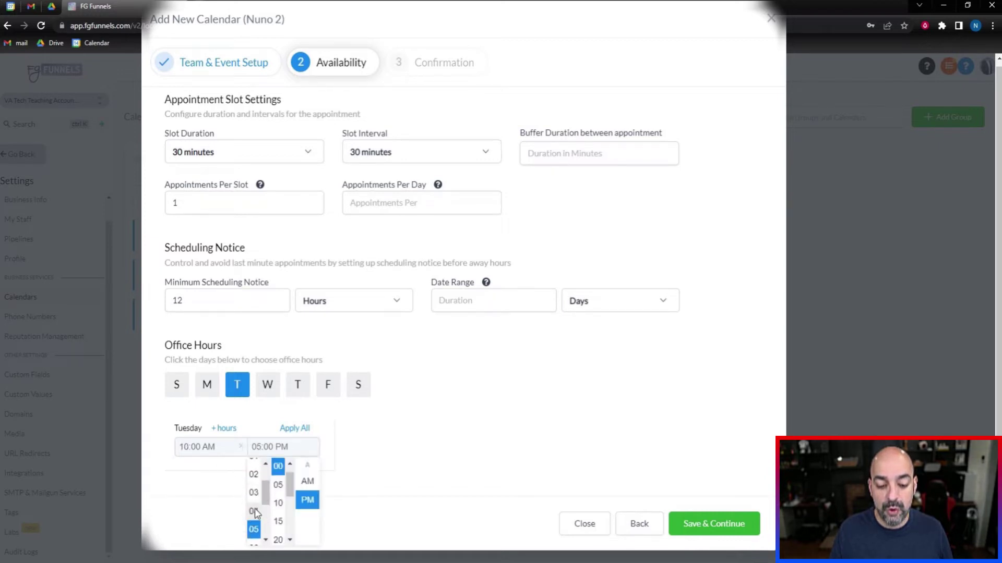
{"action": "left_click", "coordinate": [696, 526]}
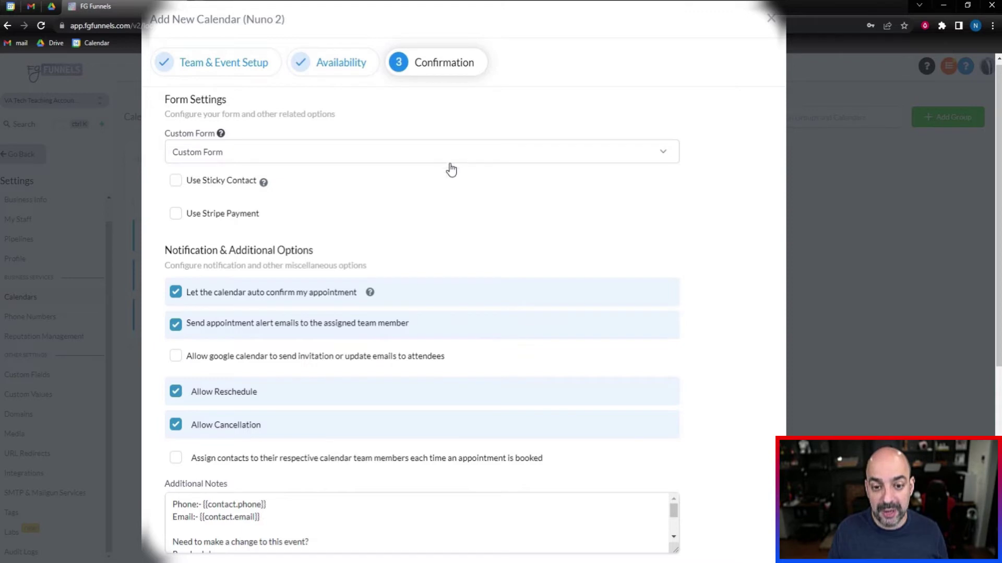
Check the available custom forms, then try a Stripe payment of 200 USD for the appointment and turn Stripe payment off again.
{"action": "left_click", "coordinate": [448, 156]}
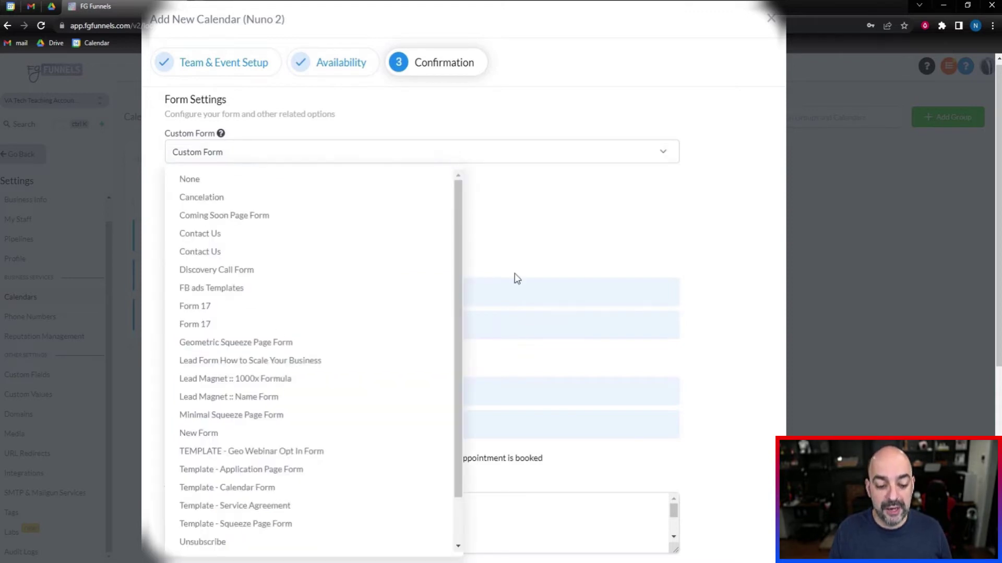
{"action": "left_click", "coordinate": [544, 239]}
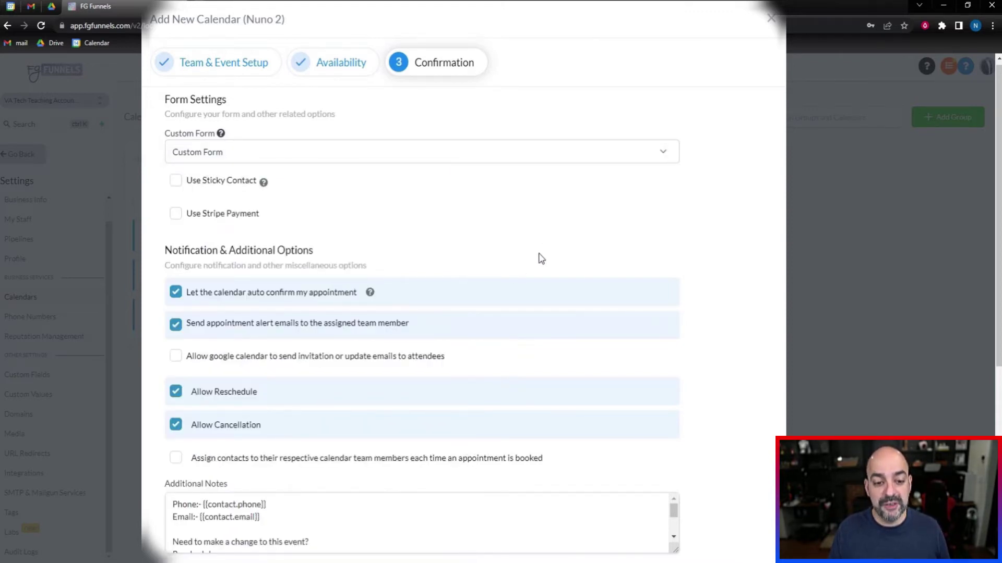
{"action": "scroll", "coordinate": [472, 270], "scroll_direction": "down", "scroll_amount": 1}
{"action": "left_click", "coordinate": [176, 152]}
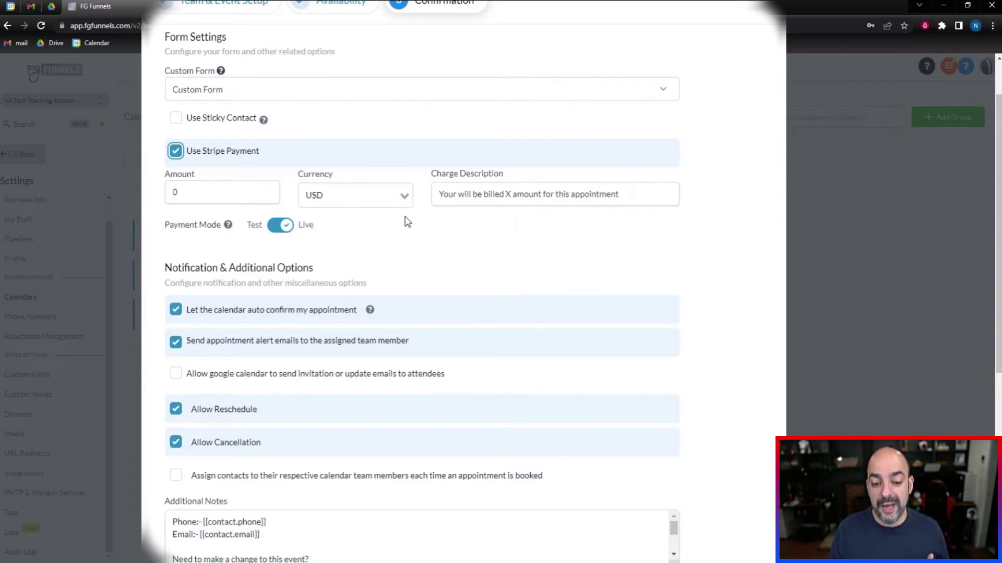
{"action": "left_click_drag", "start_coordinate": [196, 192], "coordinate": [168, 192]}
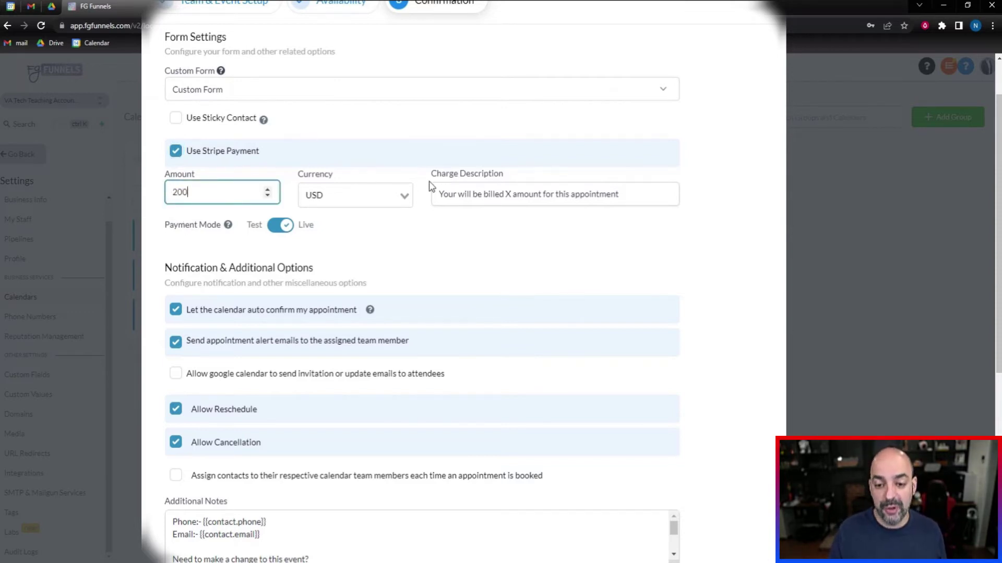
{"action": "left_click", "coordinate": [464, 193]}
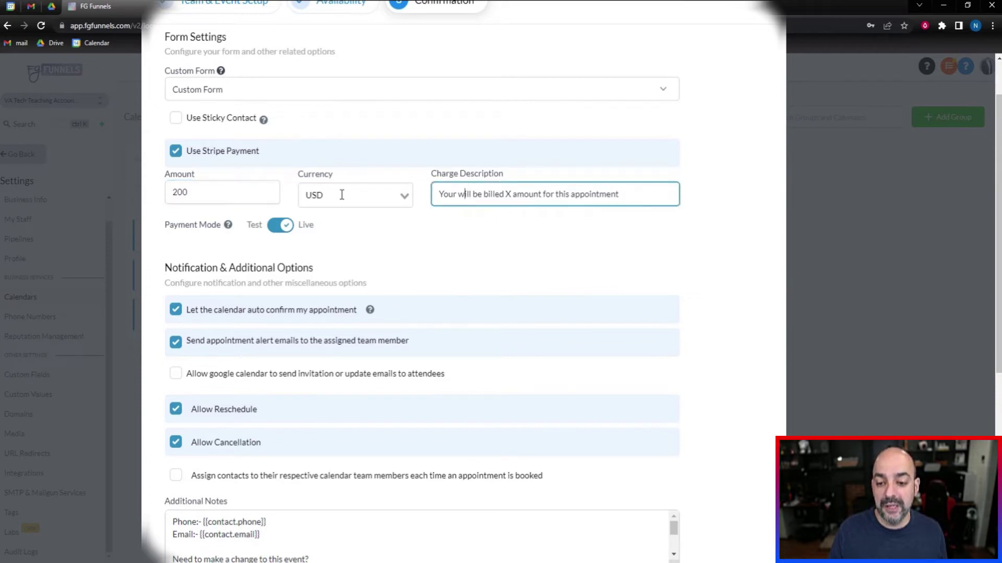
{"action": "left_click", "coordinate": [176, 151]}
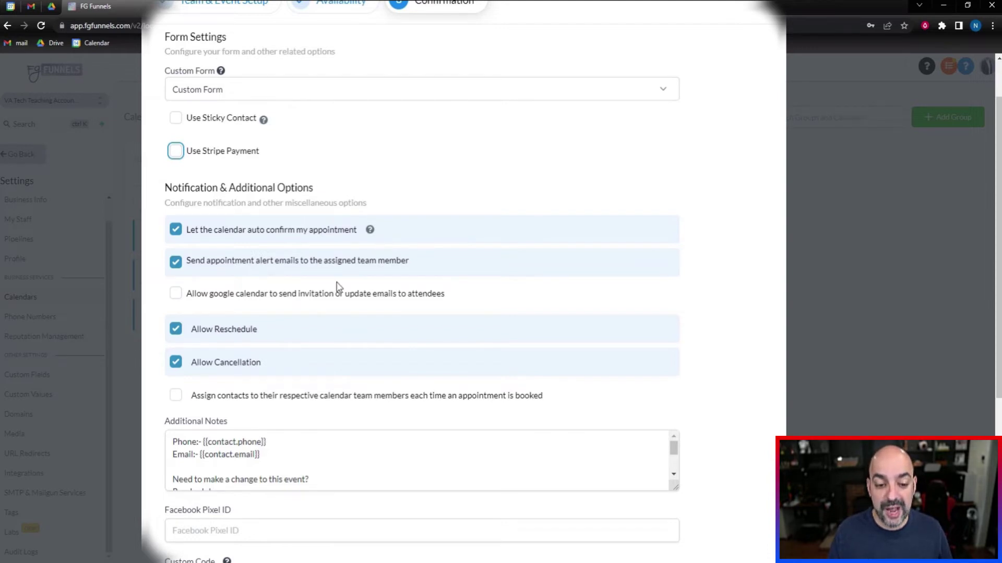
Enable assigning contacts to their respective calendar team members each time an appointment is booked.
{"action": "scroll", "coordinate": [336, 284], "scroll_direction": "down", "scroll_amount": 1}
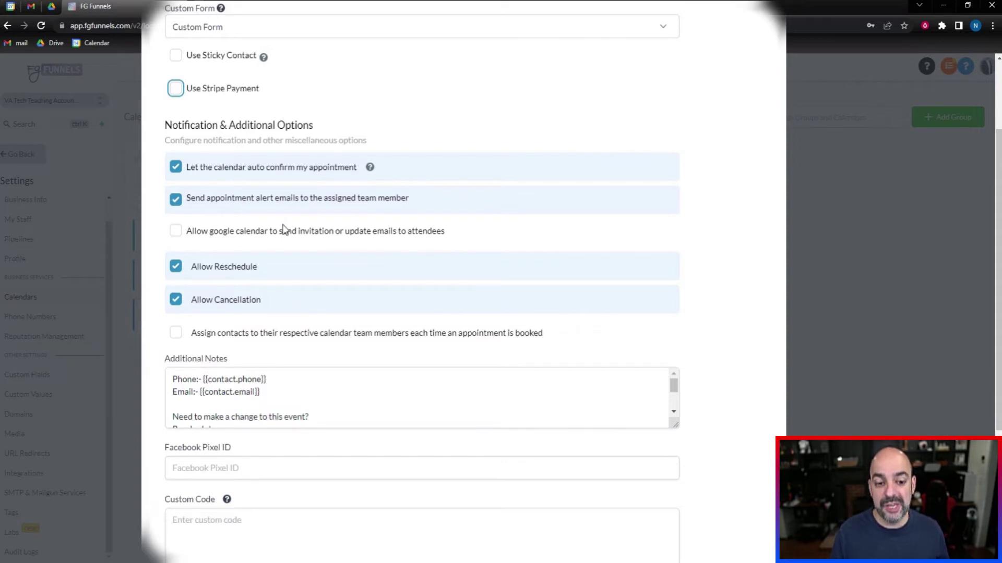
{"action": "scroll", "coordinate": [360, 245], "scroll_direction": "down", "scroll_amount": 1}
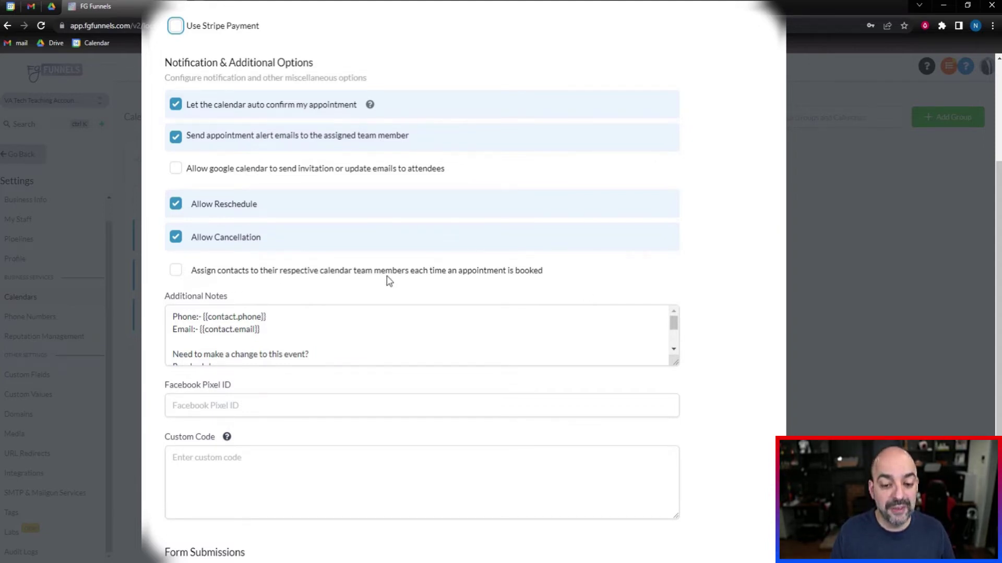
{"action": "left_click", "coordinate": [176, 270]}
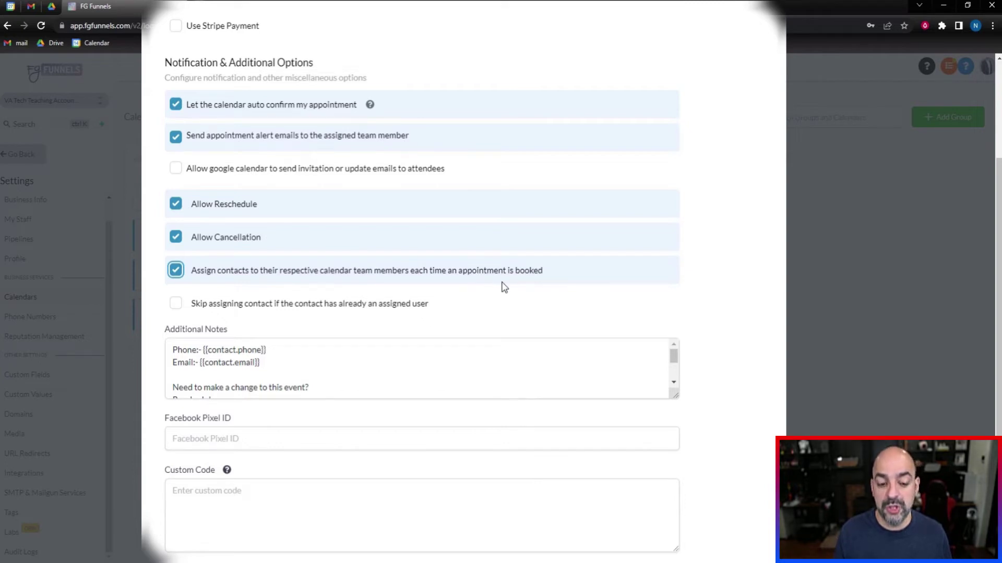
Remove the contact phone line from the additional notes, and check the remaining reschedule and cancellation links.
{"action": "scroll", "coordinate": [504, 287], "scroll_direction": "down", "scroll_amount": 2}
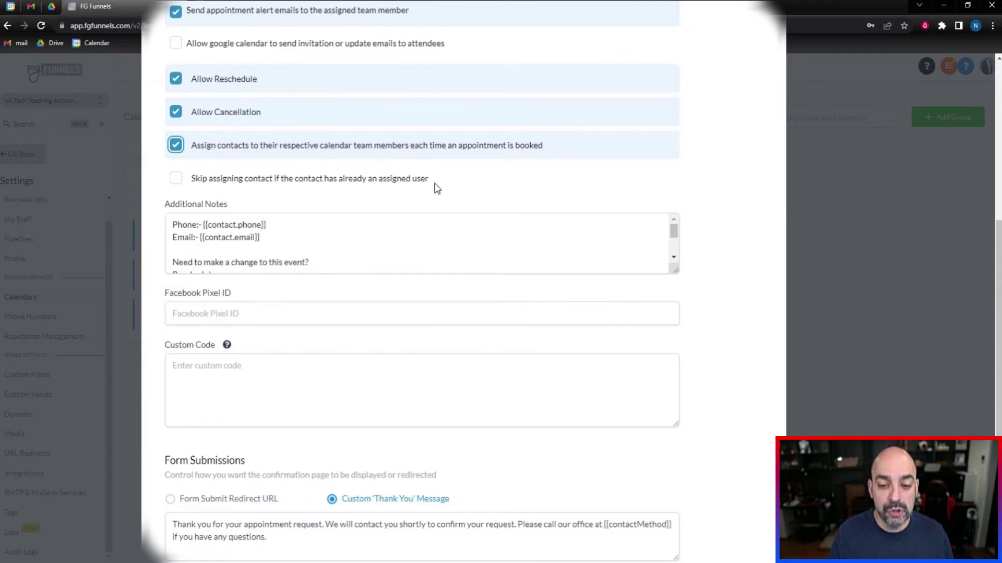
{"action": "scroll", "coordinate": [384, 251], "scroll_direction": "down", "scroll_amount": 2}
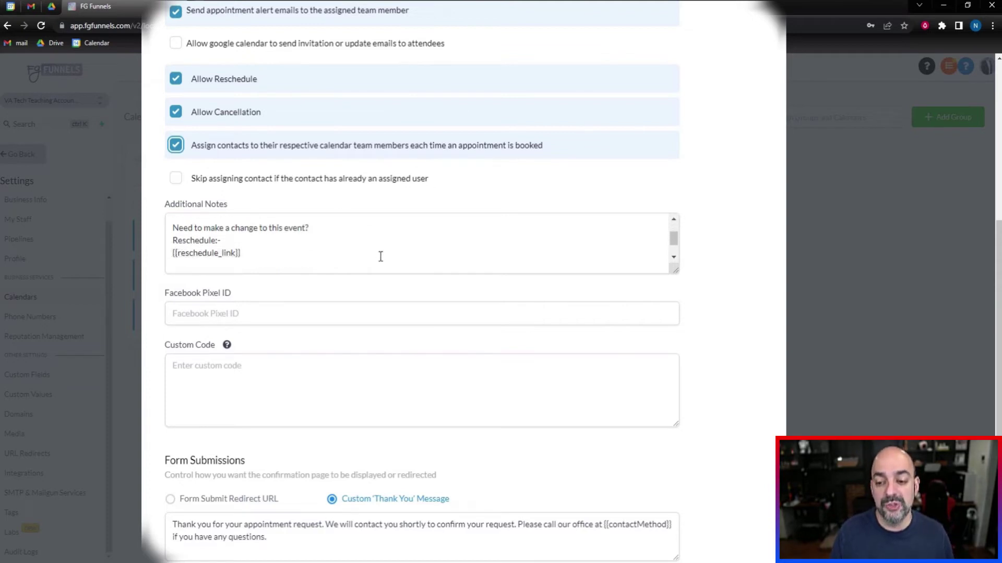
{"action": "scroll", "coordinate": [384, 251], "scroll_direction": "up", "scroll_amount": 2}
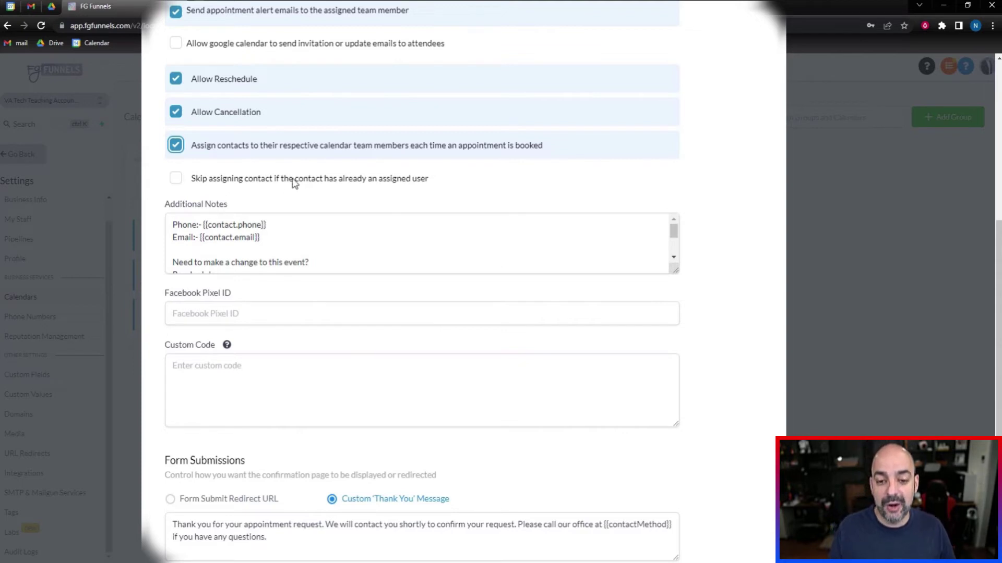
{"action": "scroll", "coordinate": [397, 188], "scroll_direction": "down", "scroll_amount": 1}
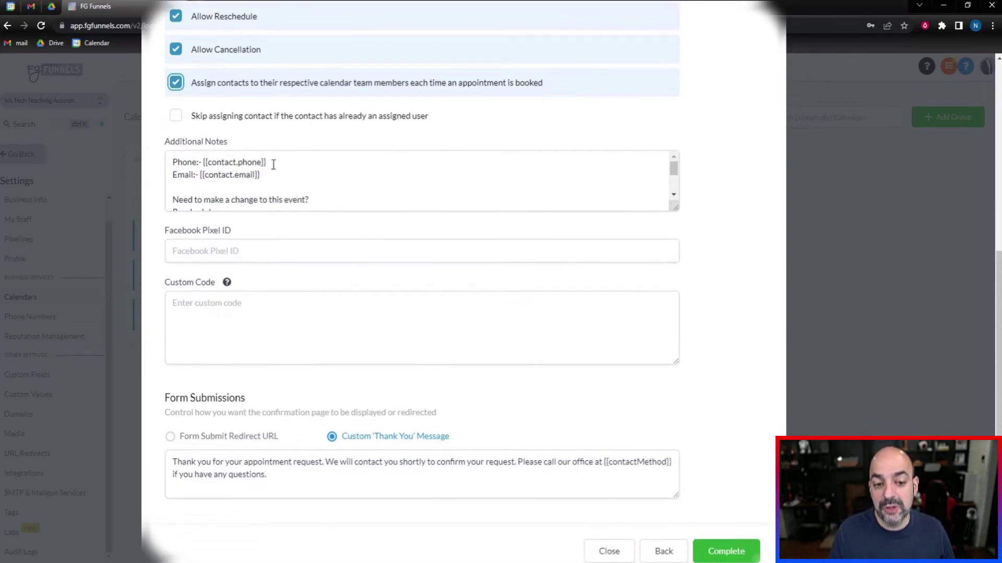
{"action": "left_click_drag", "start_coordinate": [271, 163], "coordinate": [161, 163]}
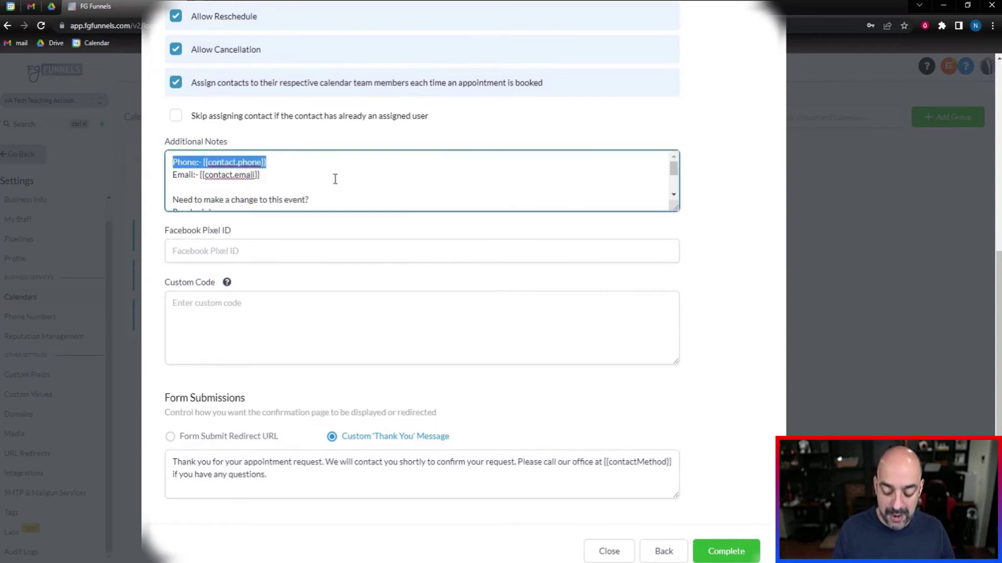
{"action": "key", "text": "BackSpace"}
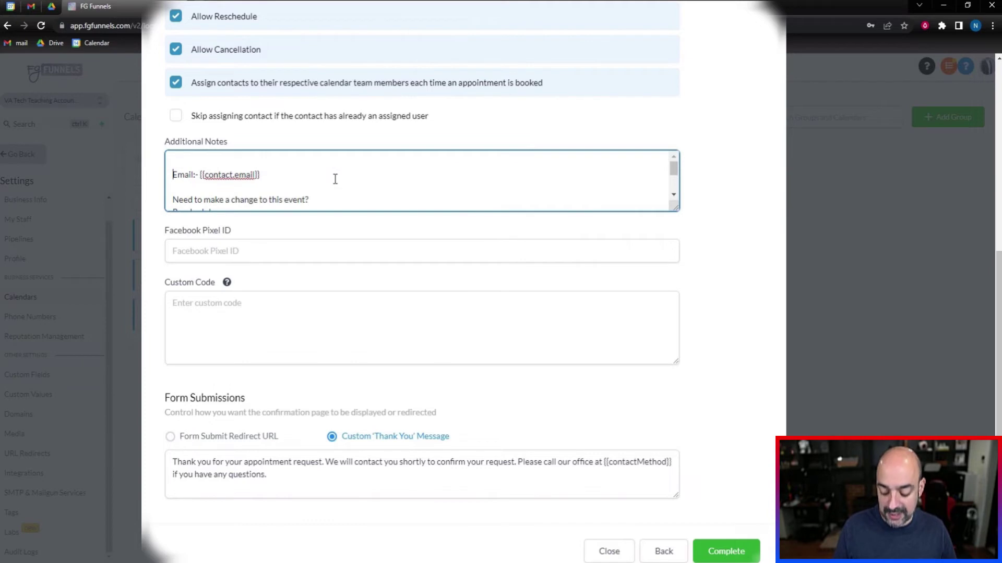
{"action": "key", "text": "BackSpace"}
{"action": "scroll", "coordinate": [258, 174], "scroll_direction": "down", "scroll_amount": 1}
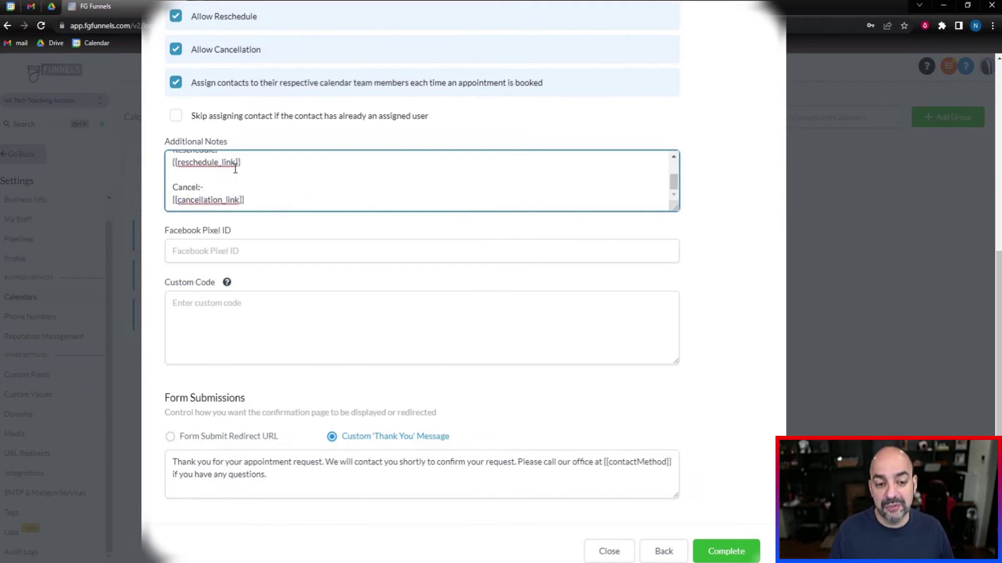
{"action": "scroll", "coordinate": [197, 183], "scroll_direction": "down", "scroll_amount": 1}
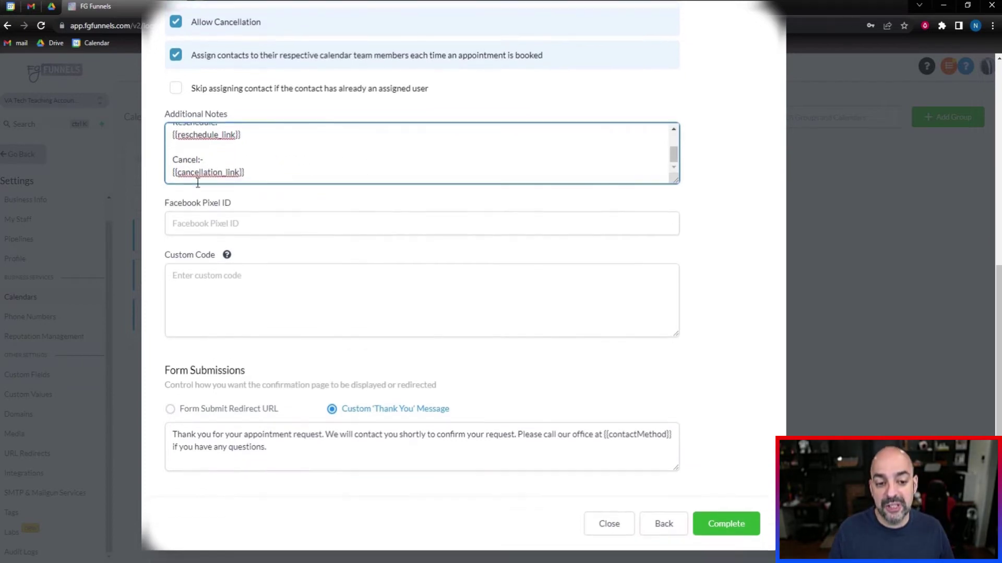
Try the redirect URL option for form submissions, and switch back to the custom 'Thank You' message.
{"action": "left_click", "coordinate": [240, 224]}
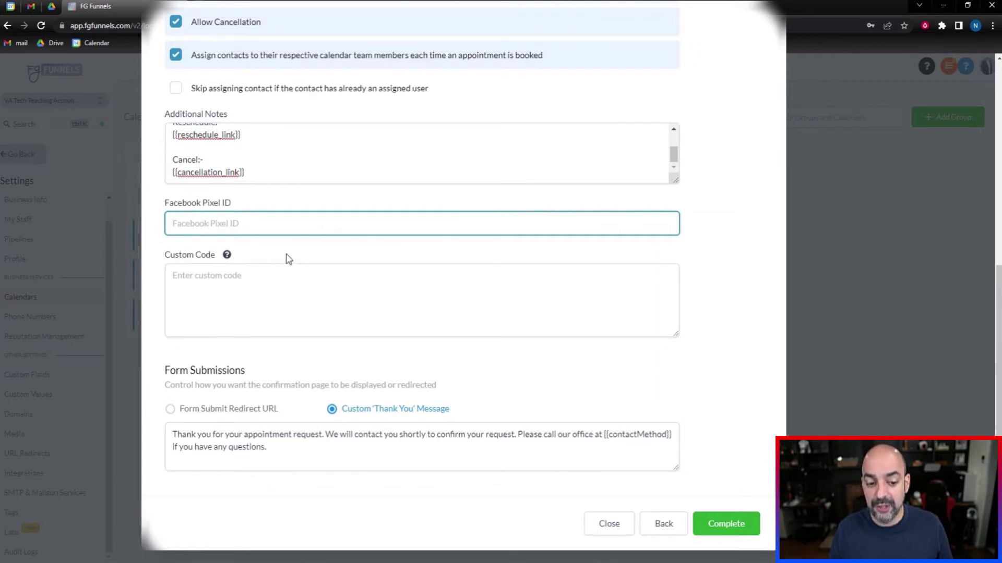
{"action": "mouse_move", "coordinate": [227, 257]}
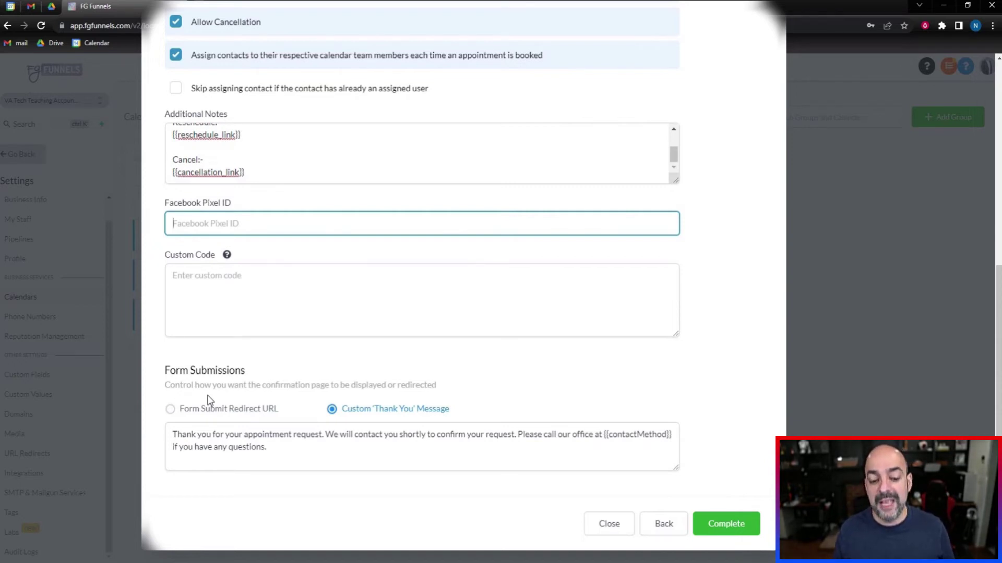
{"action": "left_click", "coordinate": [175, 413]}
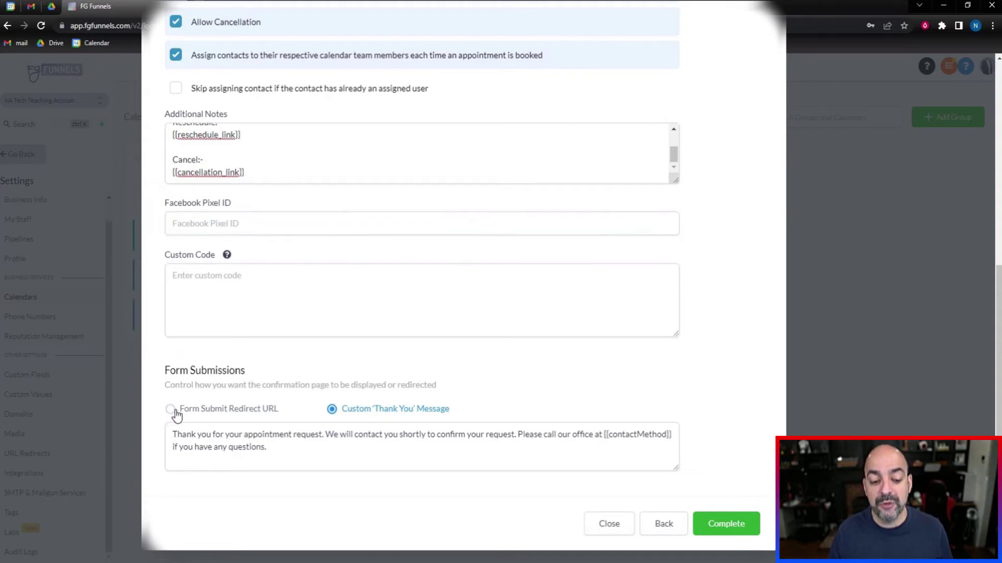
{"action": "left_click", "coordinate": [176, 412]}
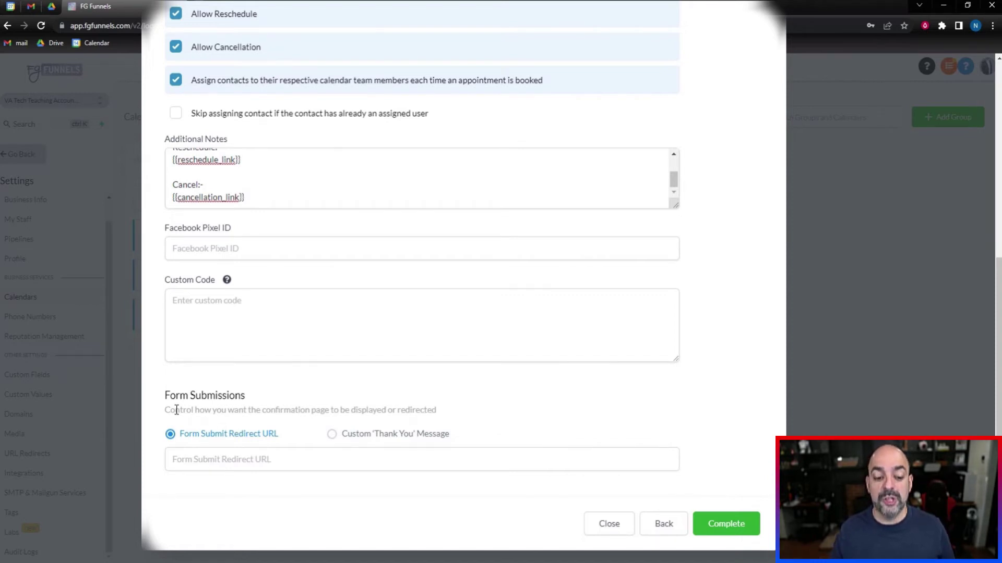
{"action": "left_click", "coordinate": [332, 435]}
Replace the text after the first sentence of the thank-you message with "We will see you soon", and complete the calendar.
{"action": "left_click_drag", "start_coordinate": [326, 434], "coordinate": [361, 454]}
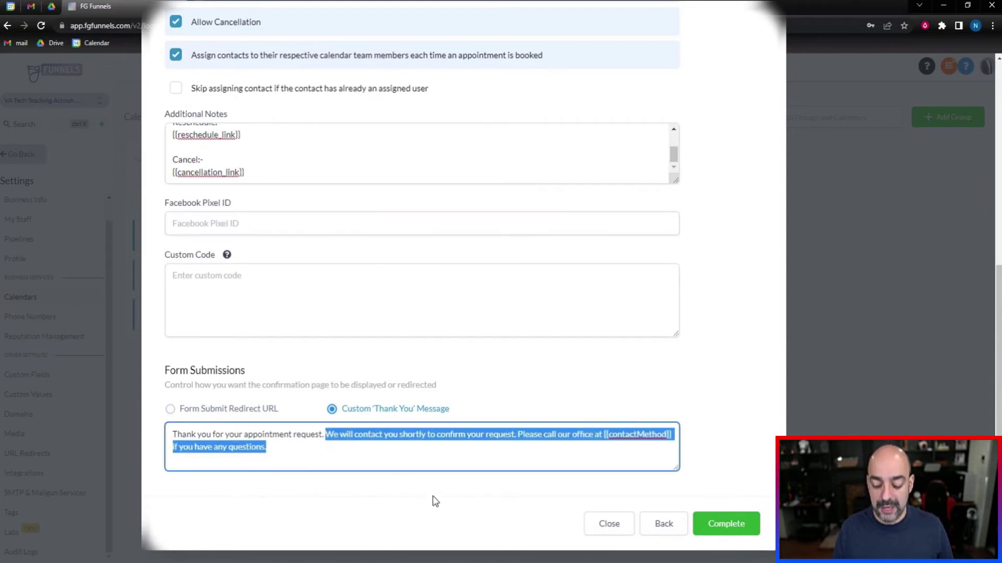
{"action": "key", "text": "BackSpace"}
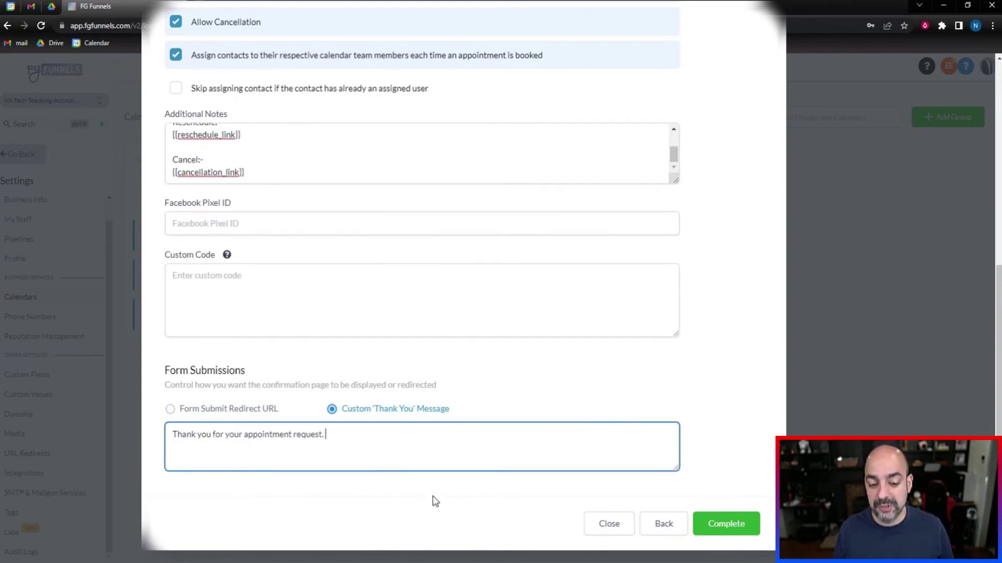
{"action": "type", "text": "We will see you soon"}
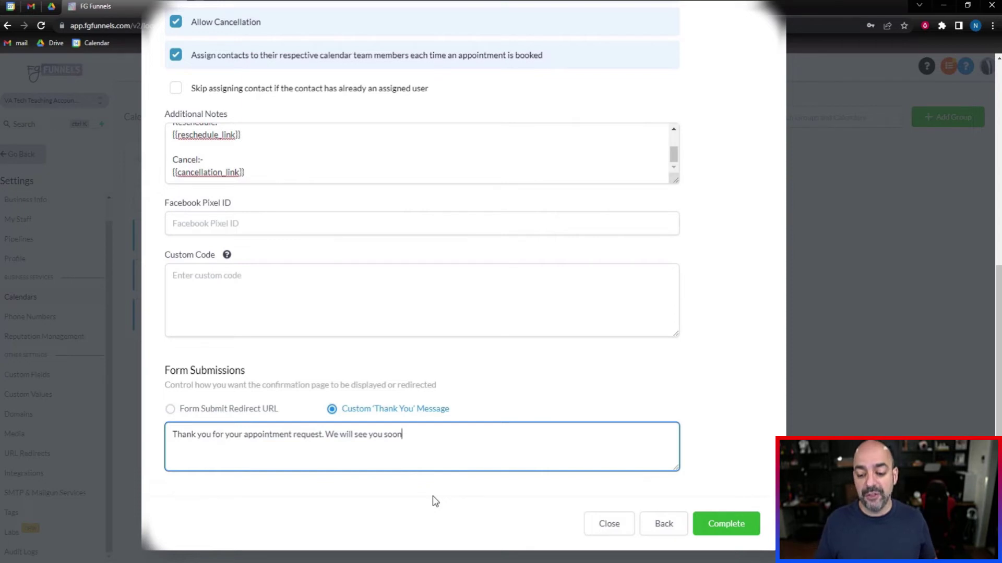
{"action": "left_click", "coordinate": [720, 527]}
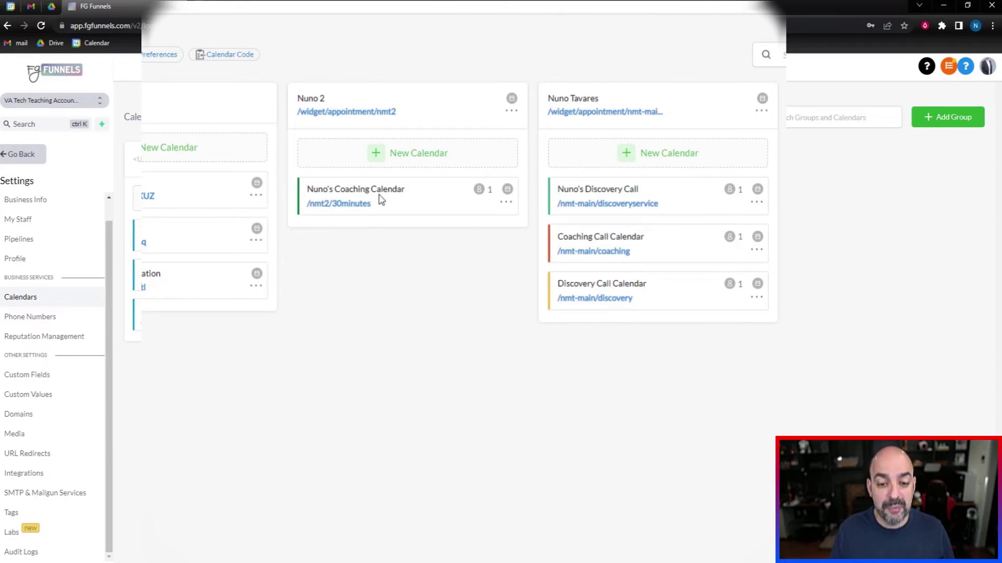
Start another calendar in the /nmt2 group, and add the group owner as a user with High Priority.
{"action": "left_click", "coordinate": [402, 161]}
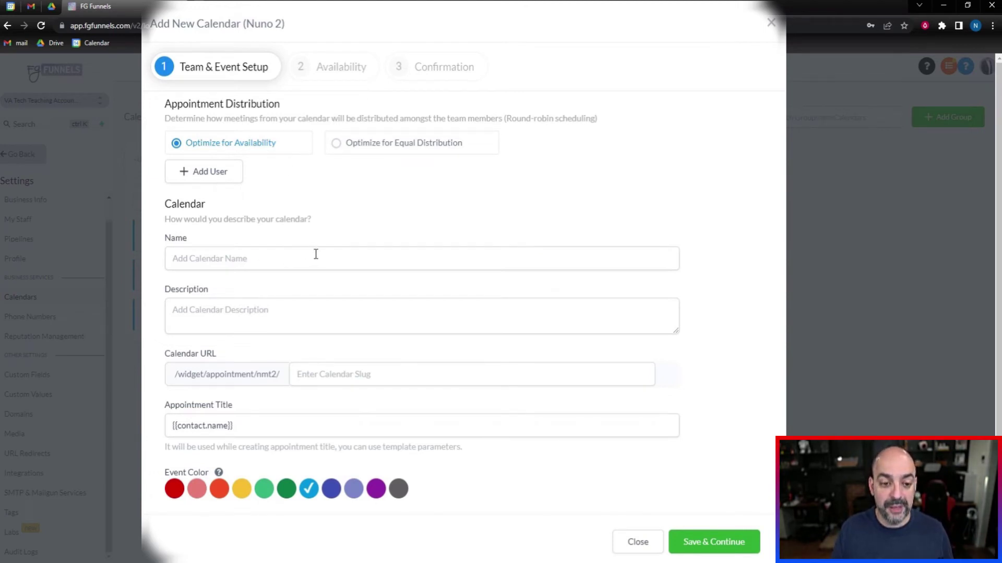
{"action": "left_click", "coordinate": [771, 24]}
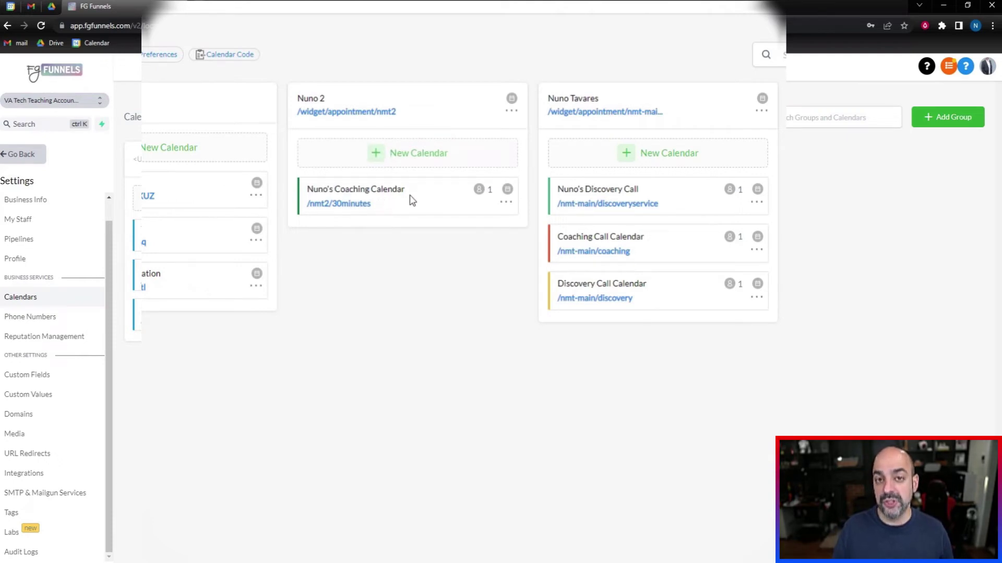
{"action": "left_click", "coordinate": [415, 155]}
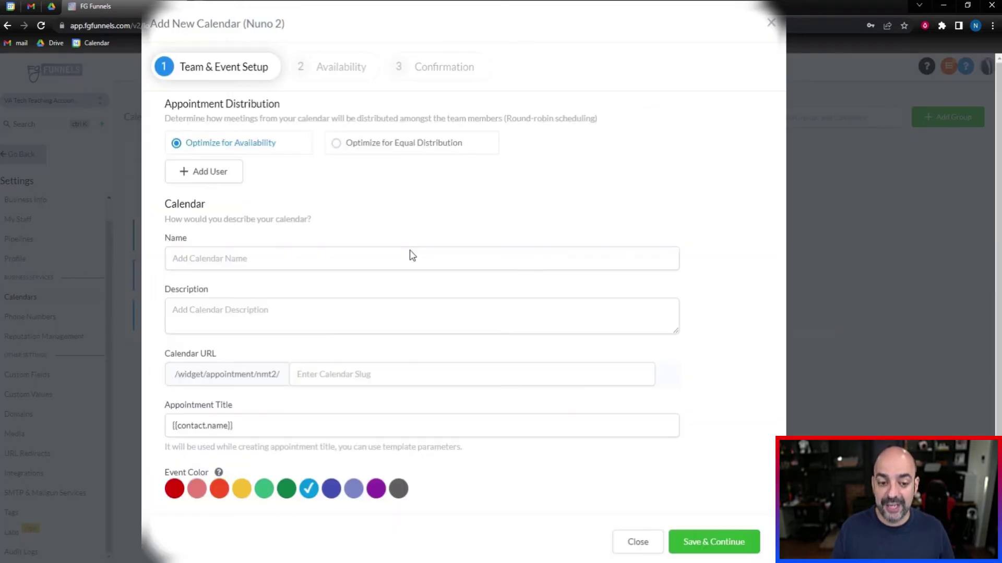
{"action": "left_click", "coordinate": [190, 182]}
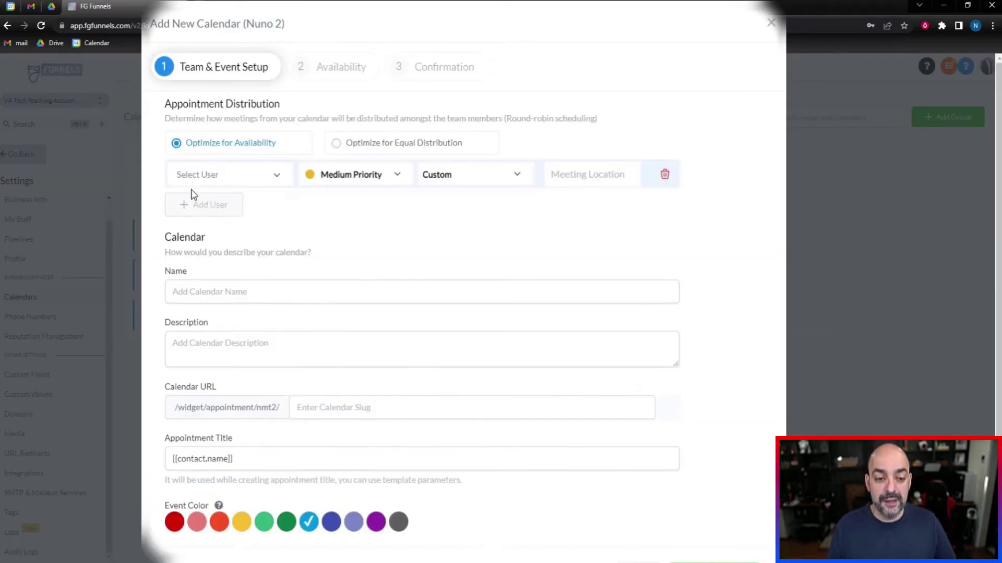
{"action": "left_click", "coordinate": [251, 174]}
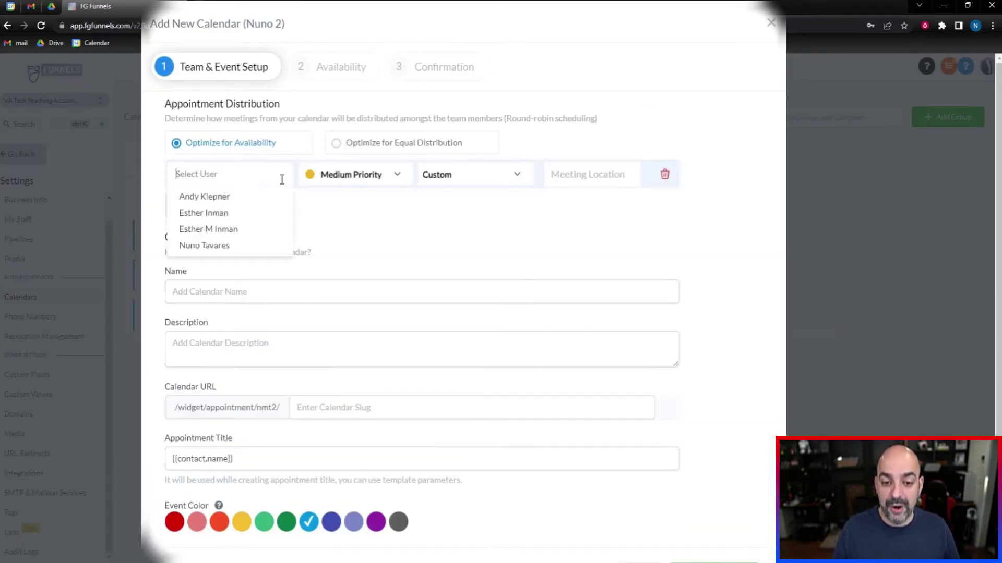
{"action": "left_click", "coordinate": [272, 245]}
{"action": "left_click", "coordinate": [397, 175]}
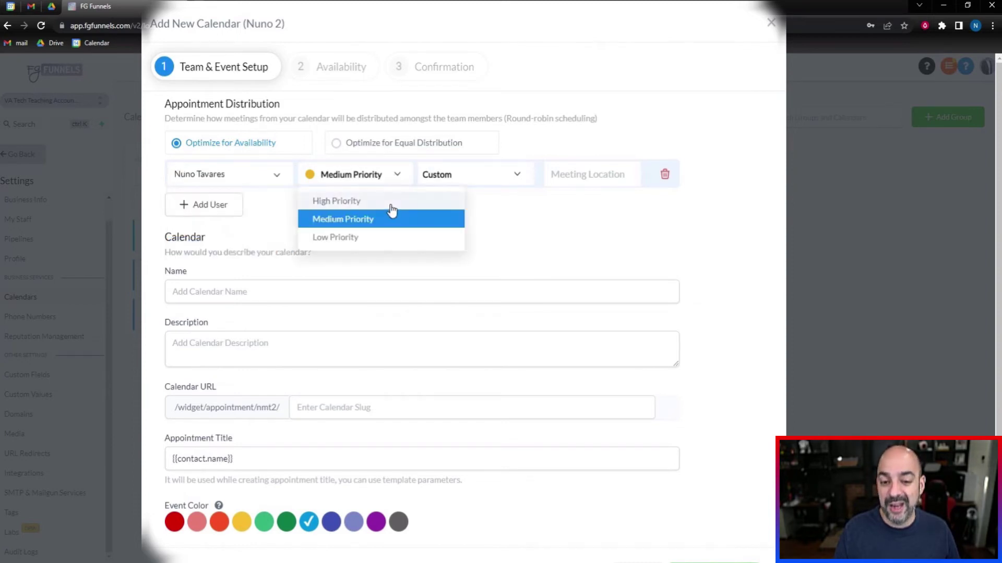
{"action": "left_click", "coordinate": [392, 203]}
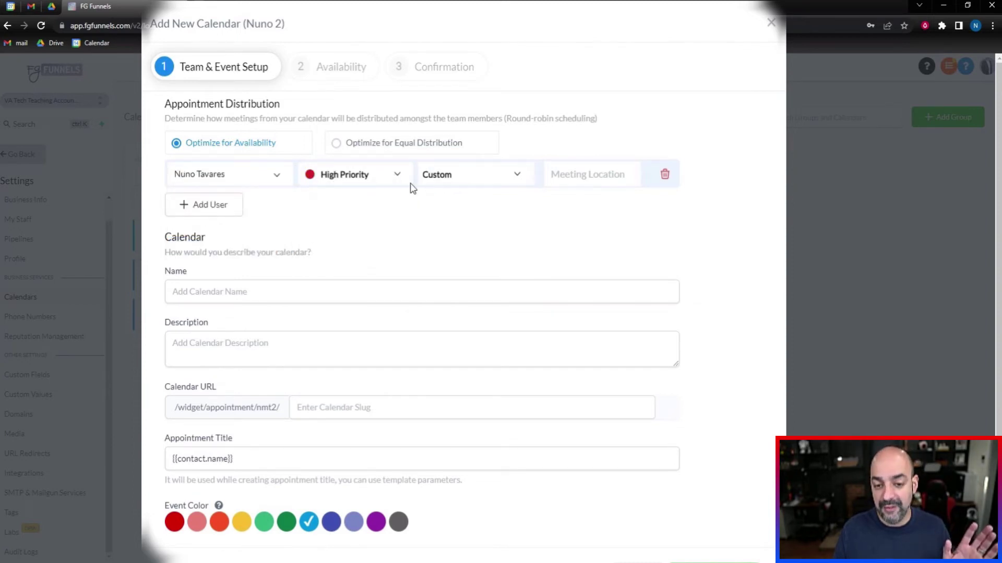
Review the priority options for the added user, leaving High Priority selected.
{"action": "left_click", "coordinate": [399, 179]}
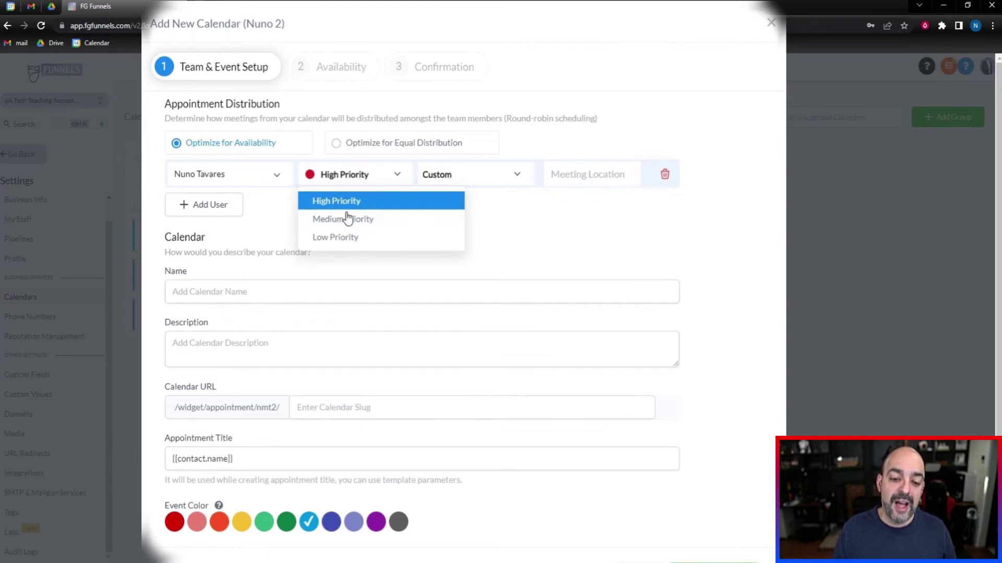
{"action": "left_click", "coordinate": [555, 214]}
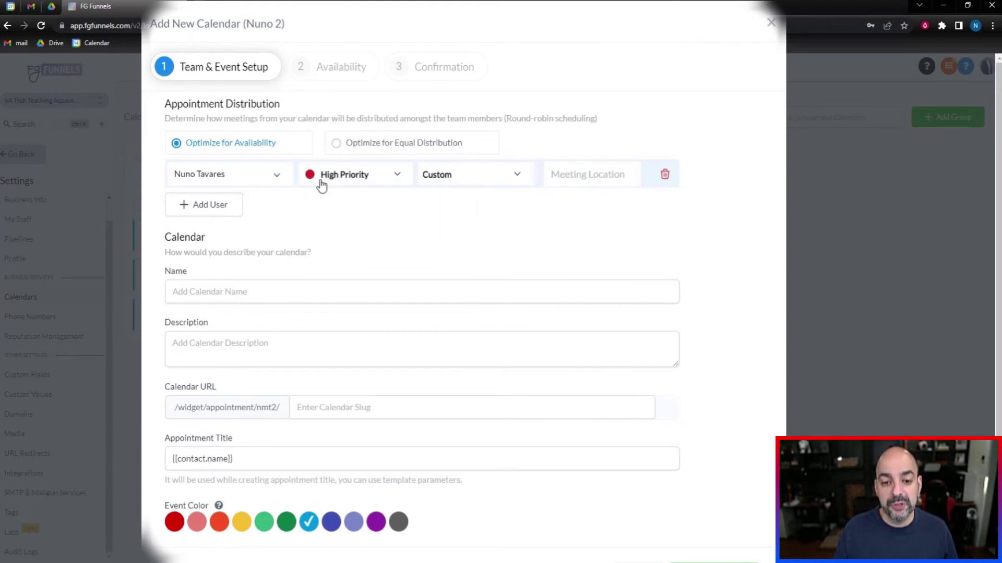
{"action": "left_click", "coordinate": [358, 183]}
{"action": "left_click", "coordinate": [605, 238]}
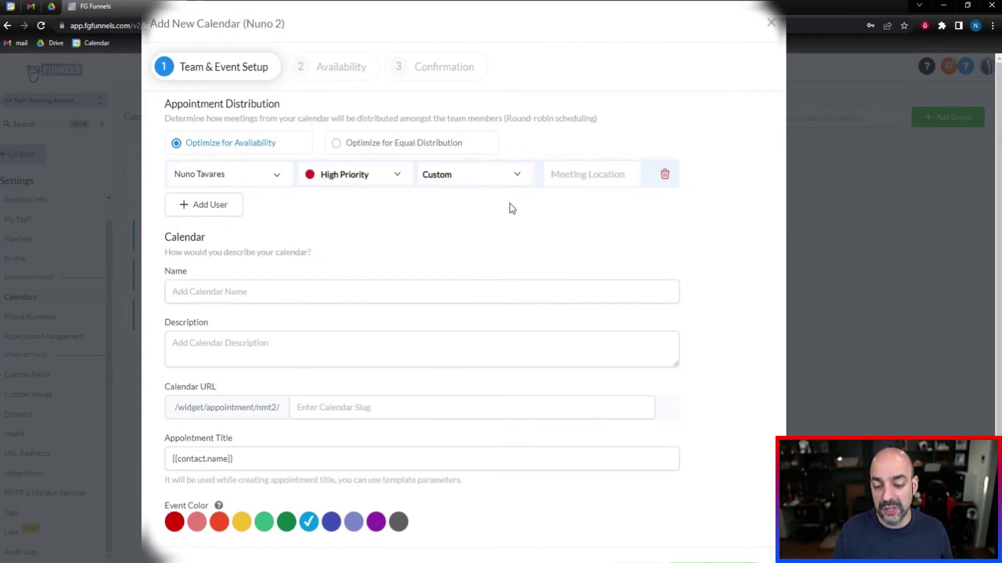
Try the Custom and Connect Zoom meeting location options, and set the user's meeting location to Google Meet.
{"action": "left_click", "coordinate": [513, 175]}
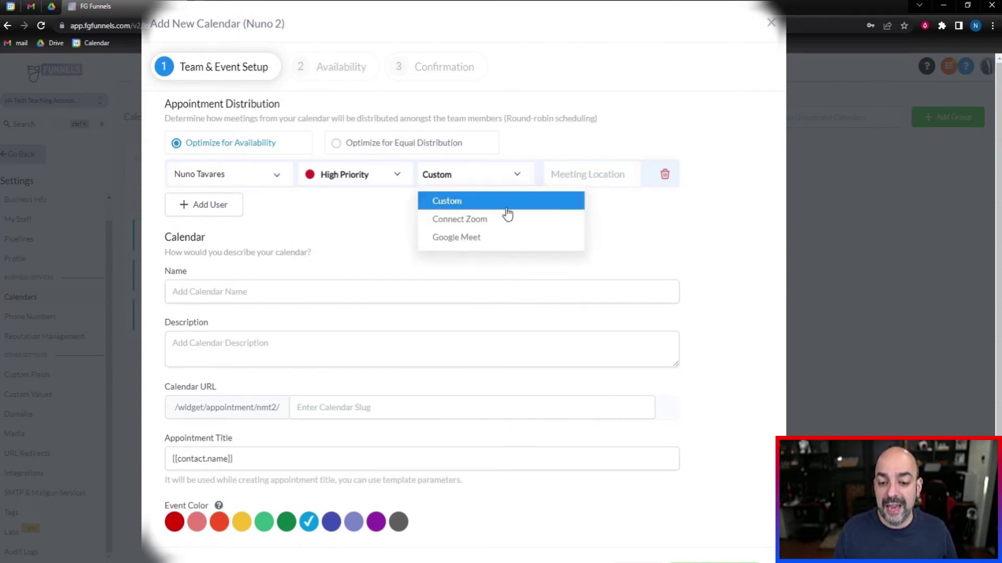
{"action": "left_click", "coordinate": [501, 242]}
{"action": "left_click", "coordinate": [503, 180]}
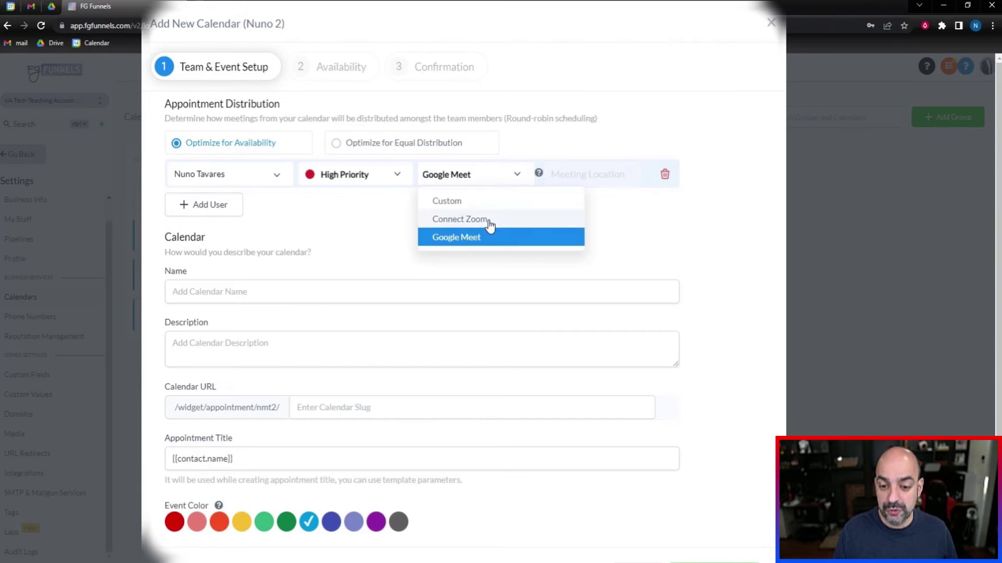
{"action": "left_click", "coordinate": [482, 203]}
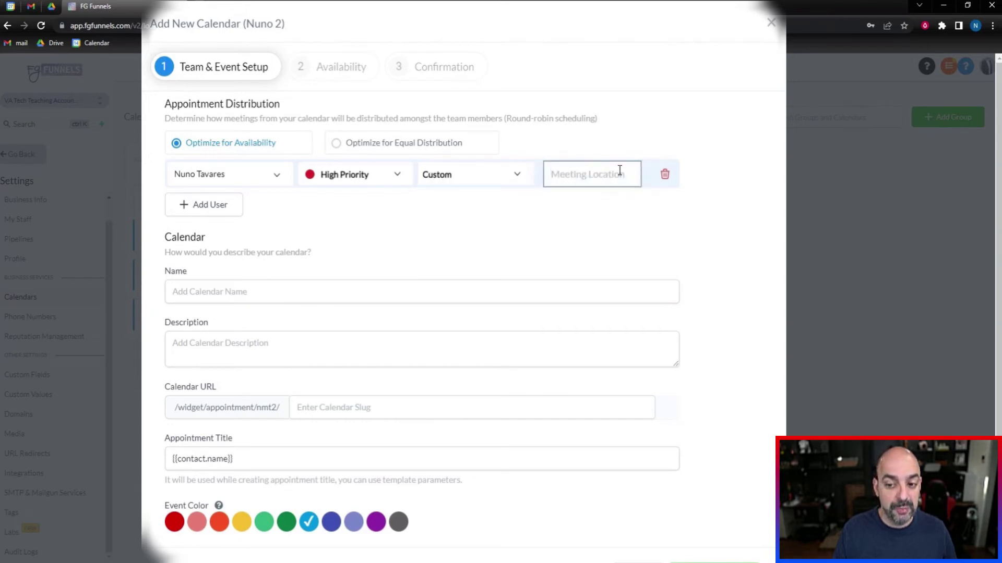
{"action": "left_click", "coordinate": [505, 179]}
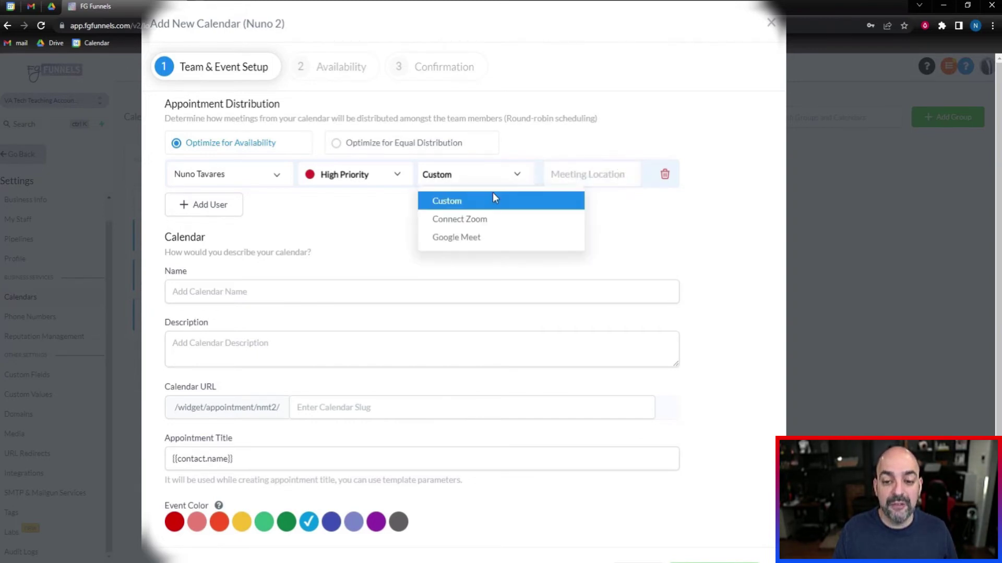
{"action": "left_click", "coordinate": [476, 222]}
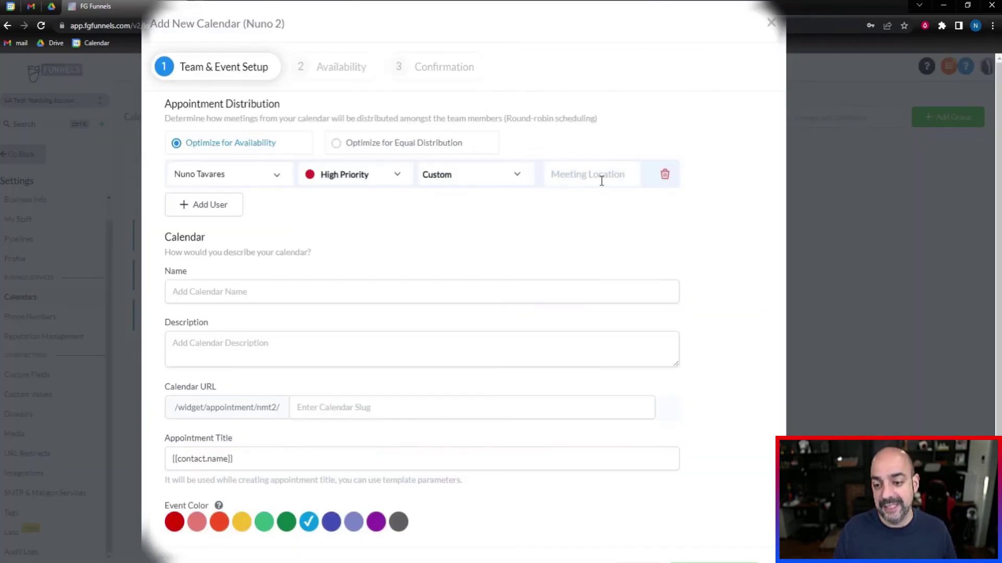
{"action": "left_click", "coordinate": [507, 180]}
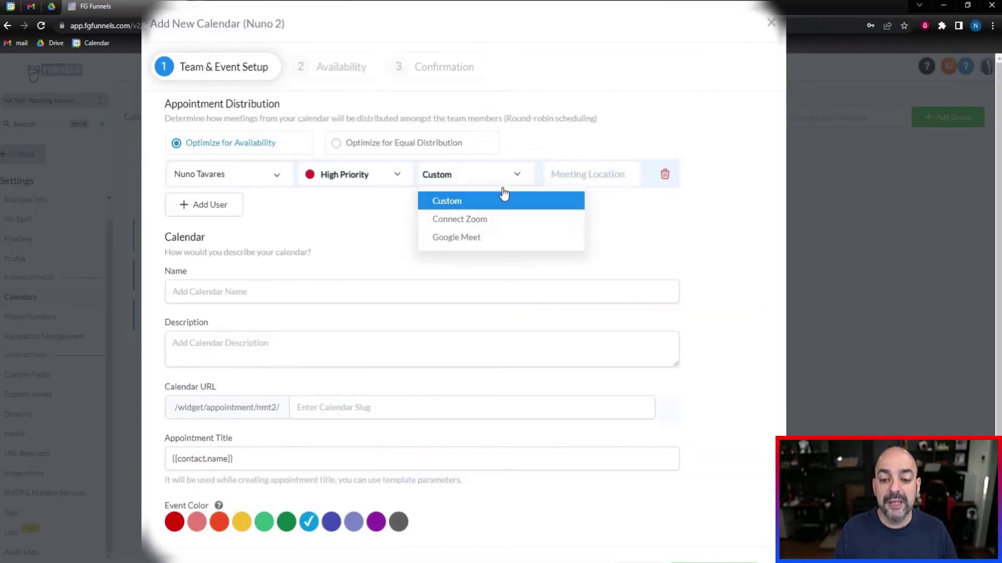
{"action": "left_click", "coordinate": [493, 239]}
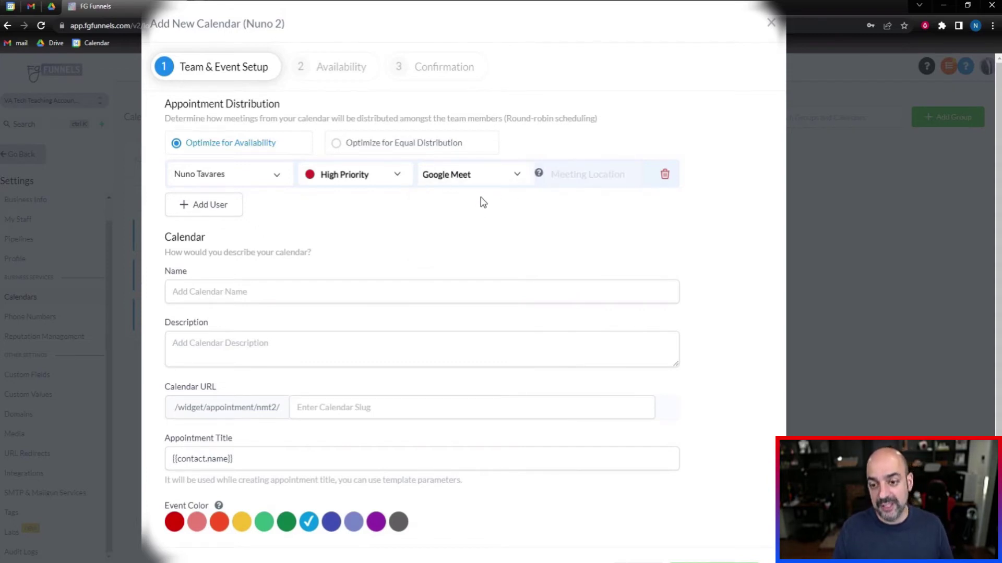
Name the new calendar "Discovery Call" and reuse the same text as its description.
{"action": "left_click", "coordinate": [233, 293]}
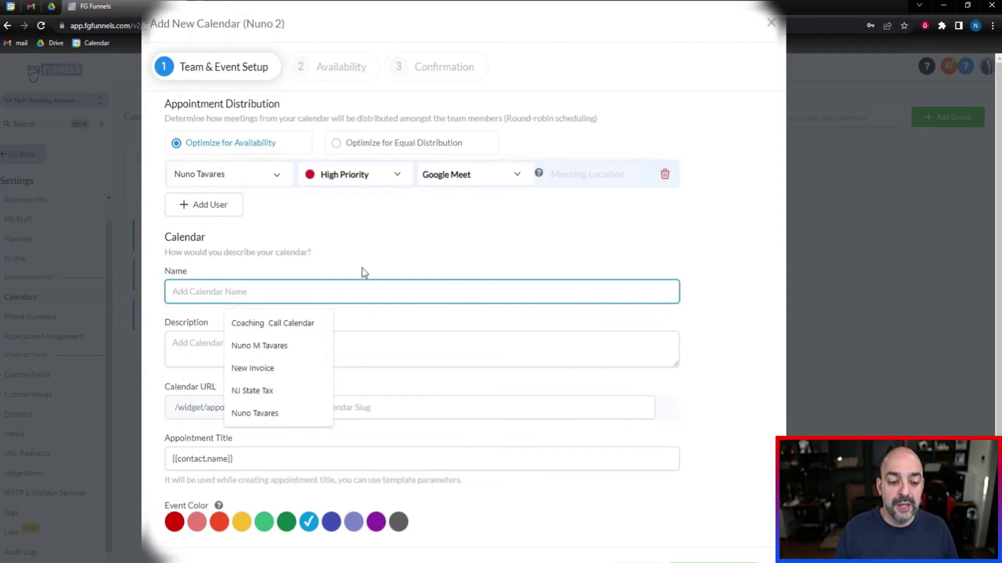
{"action": "type", "text": "Discovery Call"}
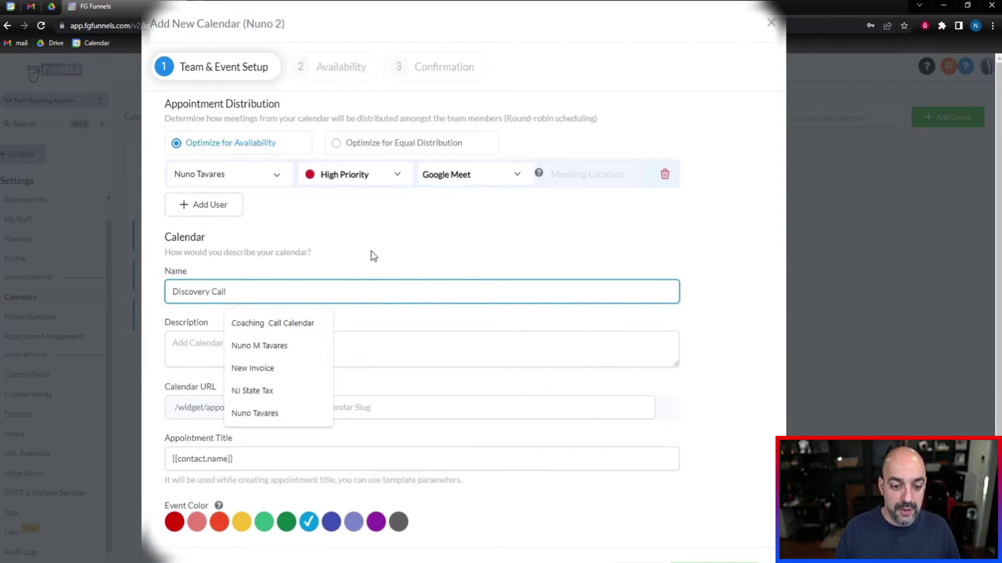
{"action": "left_click", "coordinate": [207, 354]}
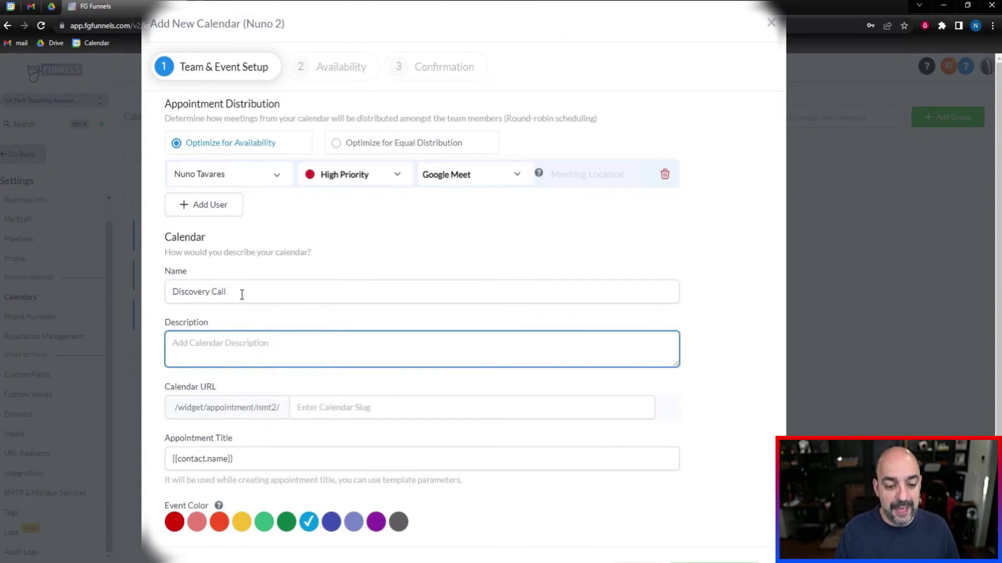
{"action": "triple_click", "coordinate": [242, 295]}
{"action": "key", "text": "ctrl+c"}
{"action": "left_click", "coordinate": [210, 344]}
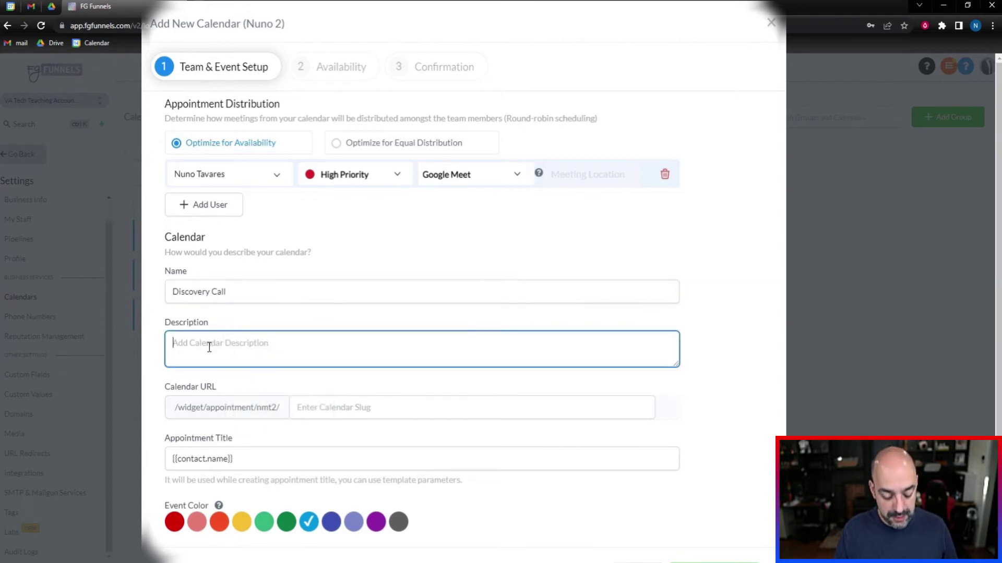
{"action": "key", "text": "ctrl+v"}
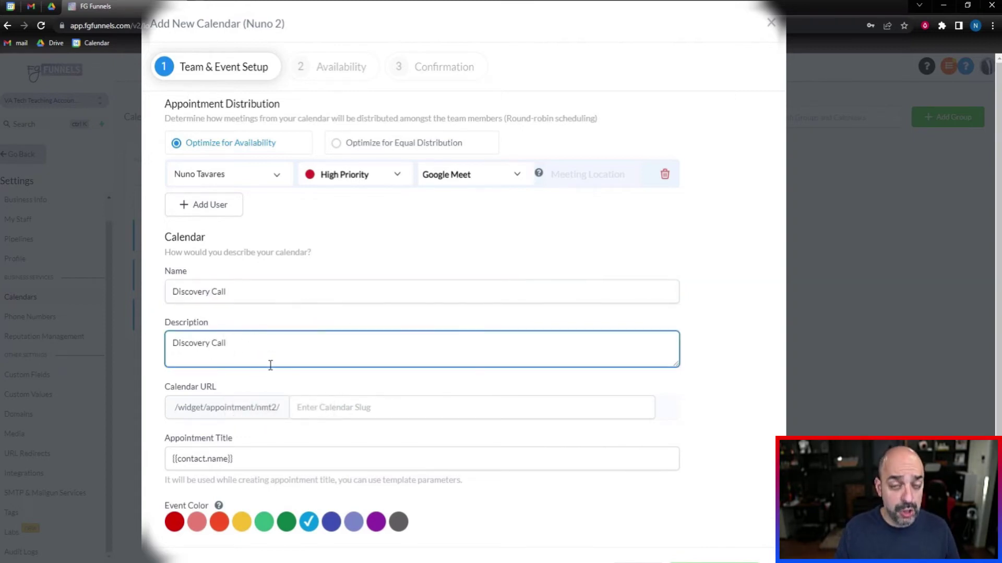
Set the calendar URL slug to "discoverycall", and append "- Discovery call" to the contact name placeholder in the appointment title.
{"action": "left_click", "coordinate": [334, 407]}
{"action": "type", "text": "s"}
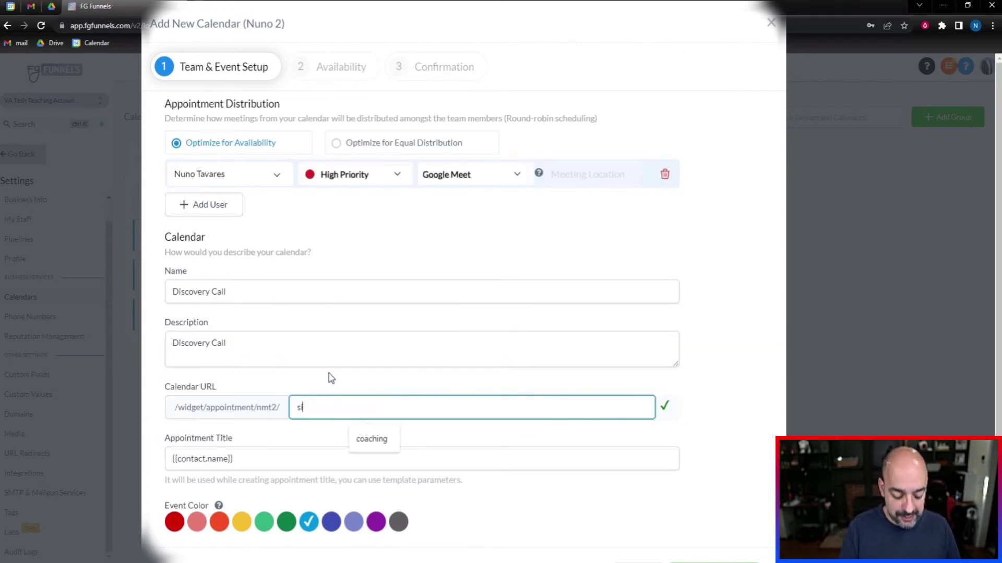
{"action": "key", "text": "BackSpace"}
{"action": "type", "text": "d"}
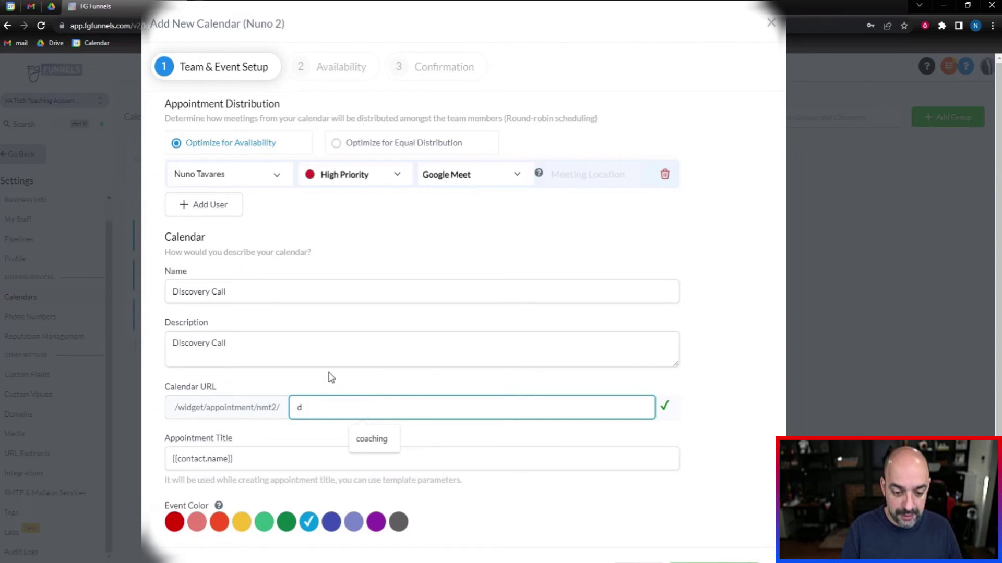
{"action": "type", "text": "ulcoverycall"}
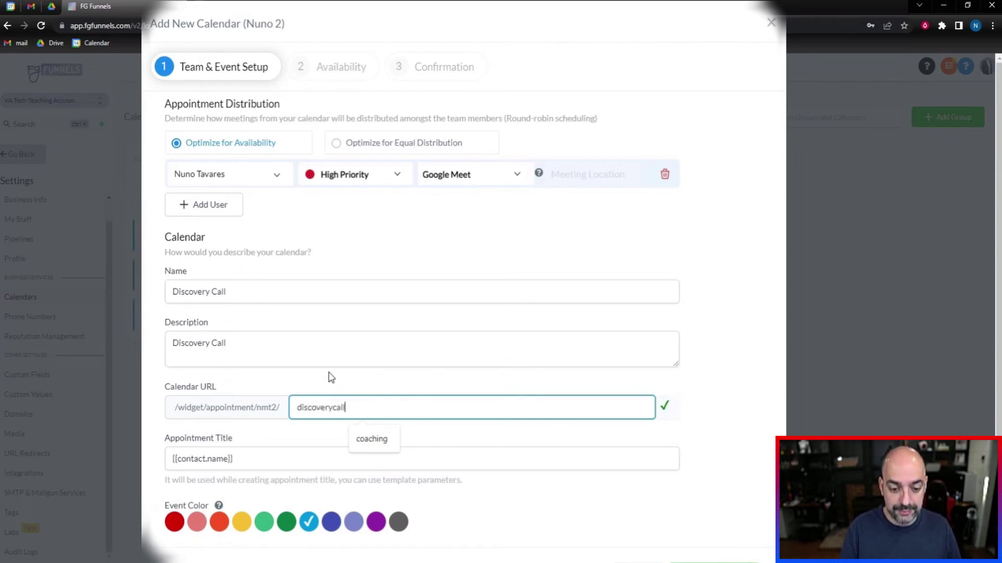
{"action": "key", "text": "Tab"}
{"action": "type", "text": "- Discovery call"}
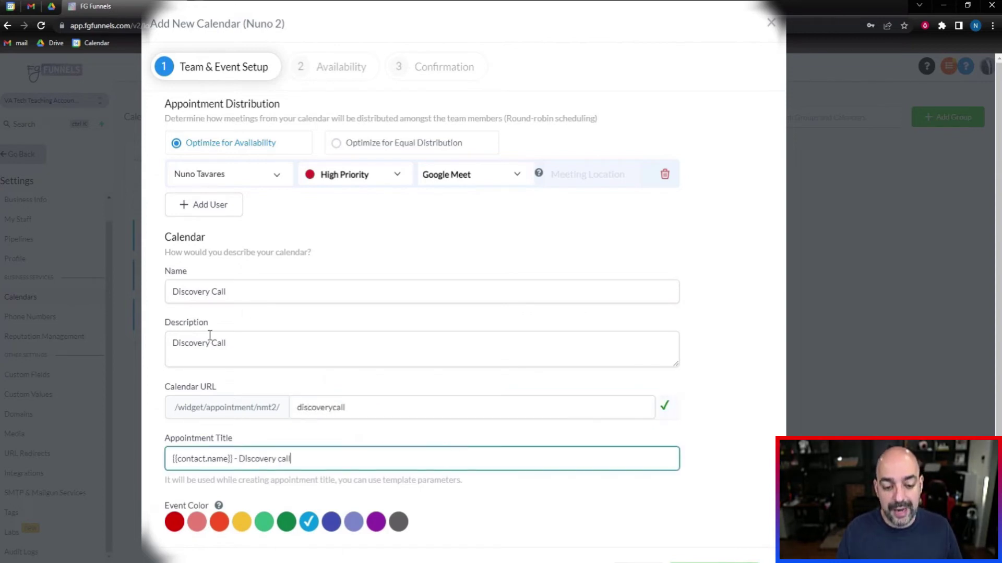
Choose Tangerine as the event color, and save the team and event setup to continue to availability.
{"action": "left_click", "coordinate": [220, 523]}
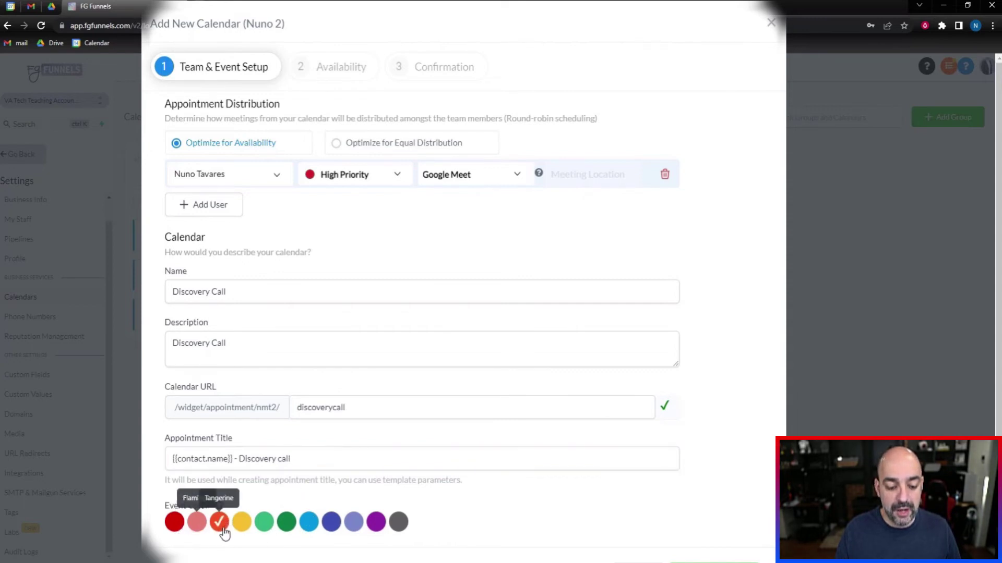
{"action": "scroll", "coordinate": [452, 427], "scroll_direction": "down", "scroll_amount": 1}
{"action": "scroll", "coordinate": [541, 330], "scroll_direction": "up", "scroll_amount": 1}
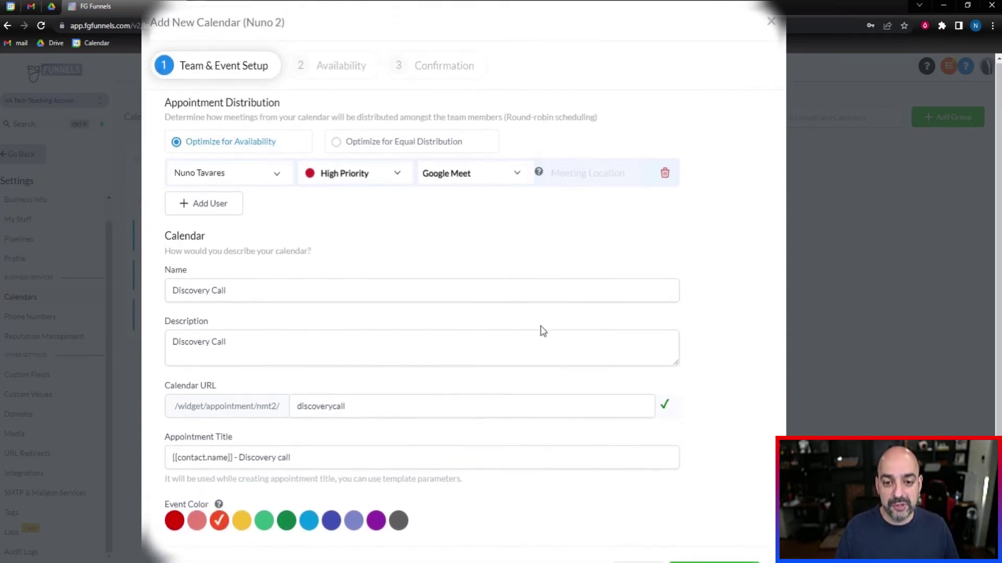
{"action": "scroll", "coordinate": [517, 323], "scroll_direction": "down", "scroll_amount": 1}
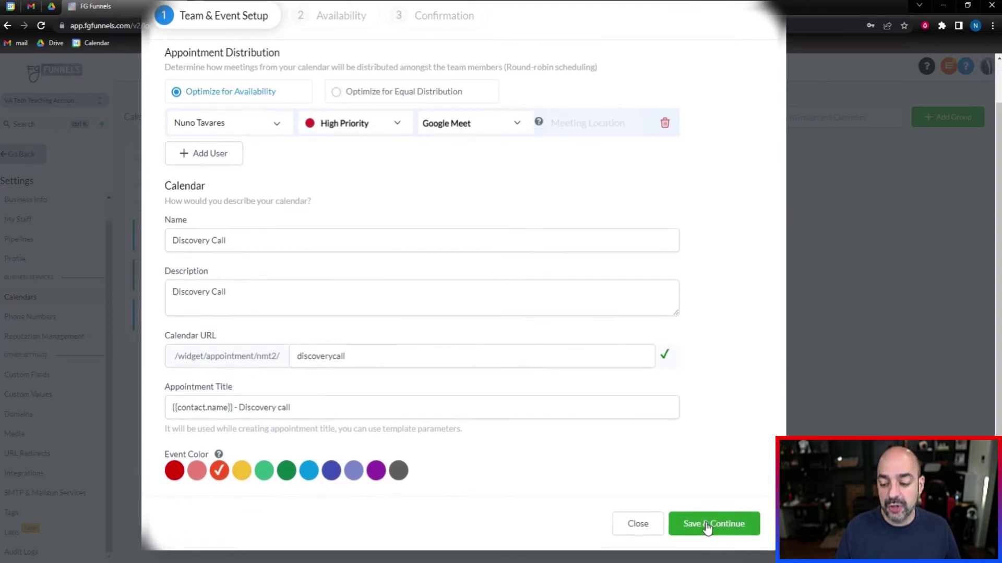
{"action": "left_click", "coordinate": [707, 525]}
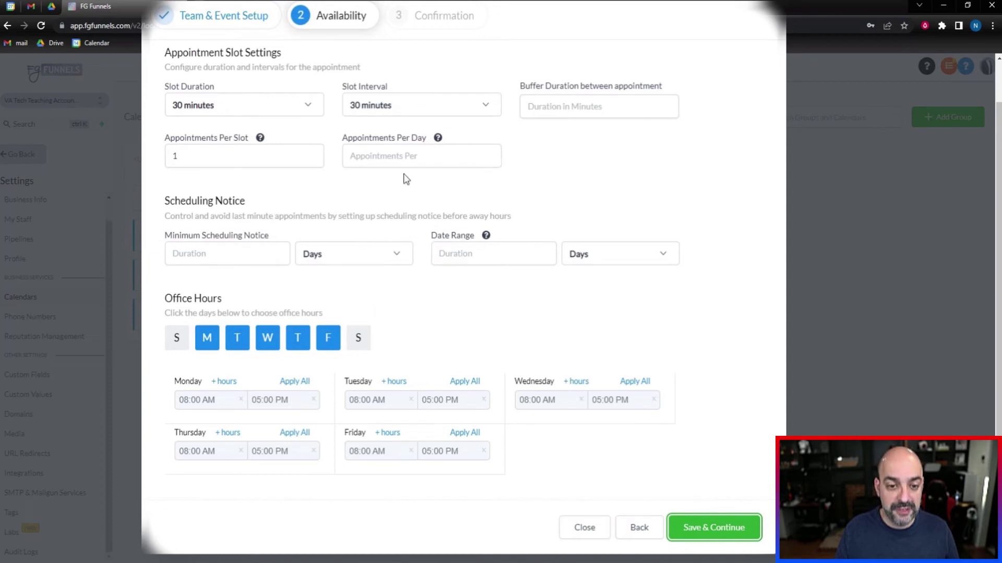
Set both the slot duration and the slot interval to 15 minutes.
{"action": "left_click", "coordinate": [313, 109]}
{"action": "left_click", "coordinate": [267, 172]}
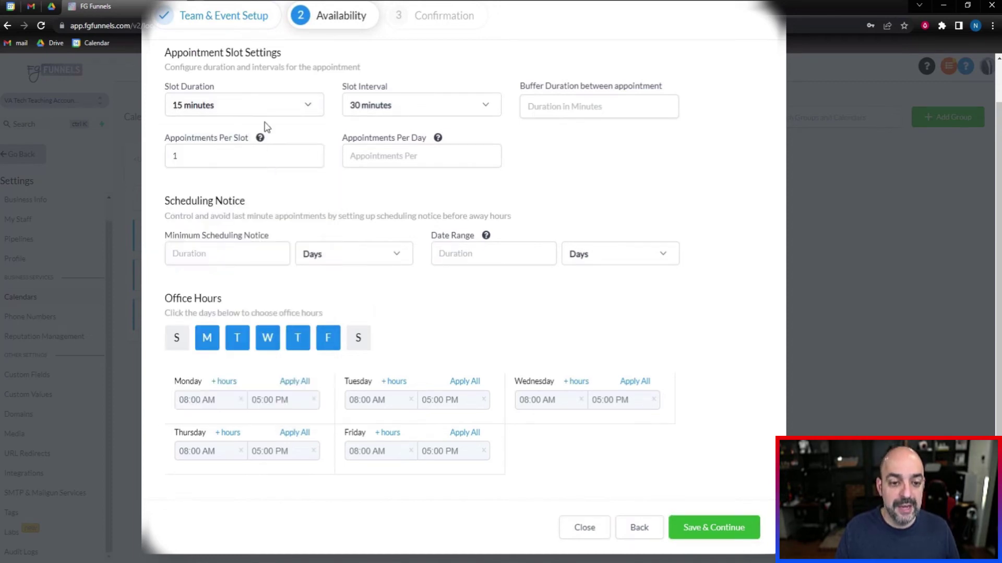
{"action": "left_click", "coordinate": [425, 108]}
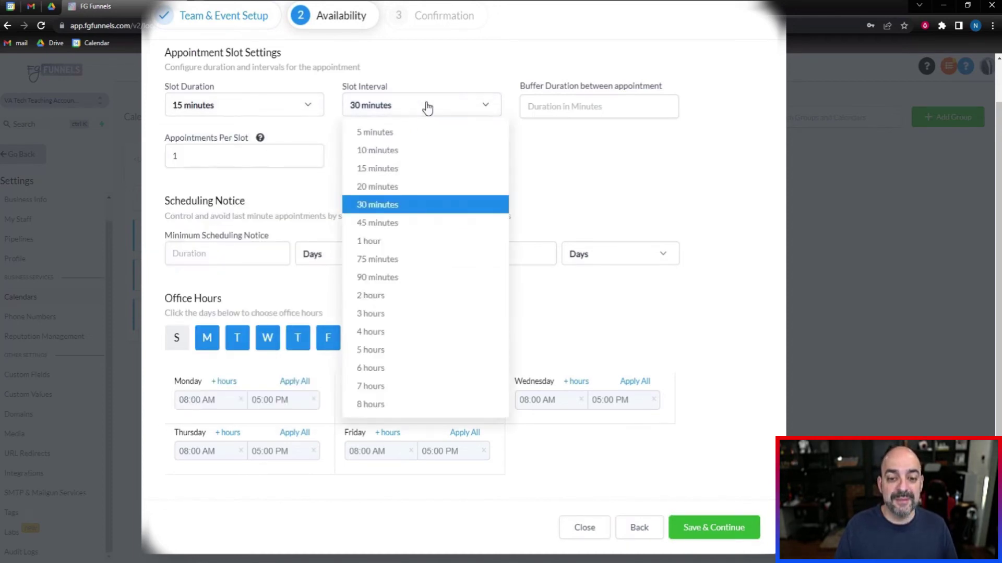
{"action": "left_click", "coordinate": [393, 168]}
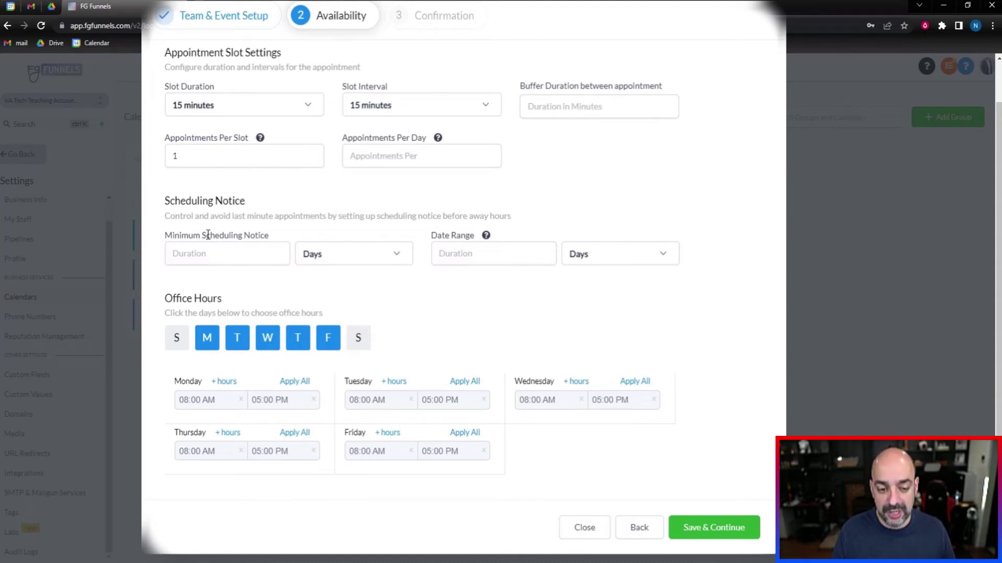
Set the minimum scheduling notice to 6 hours.
{"action": "left_click", "coordinate": [211, 253]}
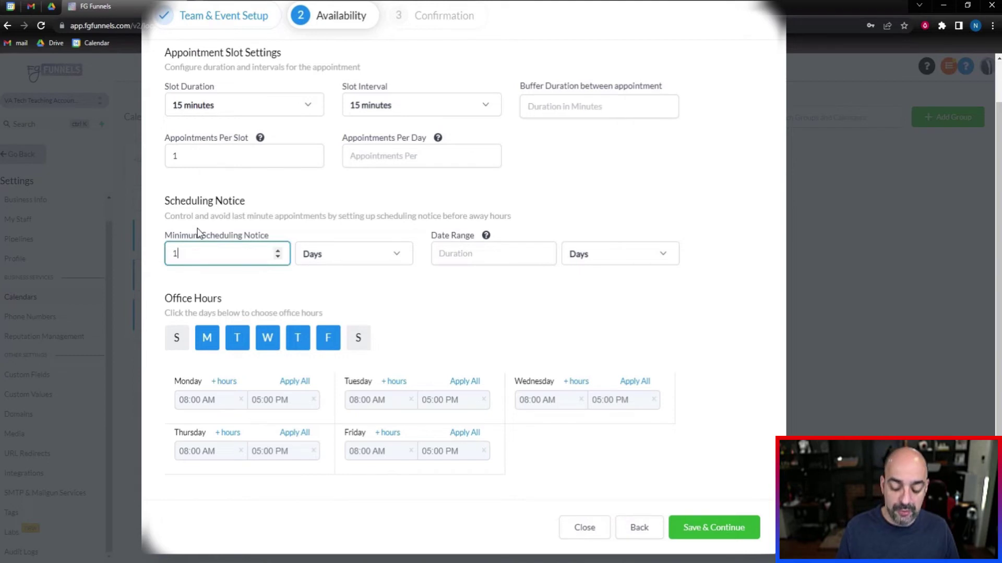
{"action": "left_click", "coordinate": [358, 254]}
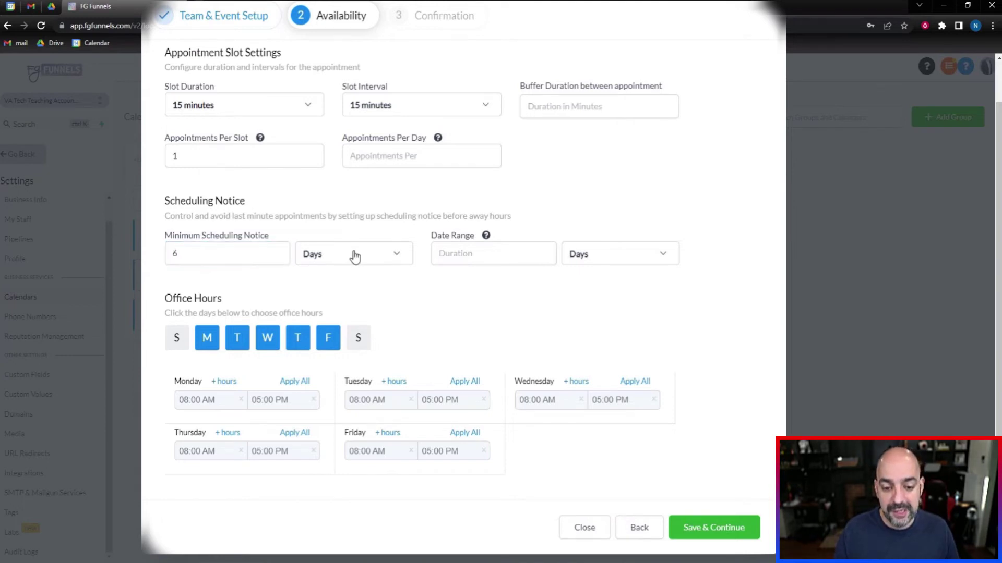
{"action": "left_click", "coordinate": [338, 296]}
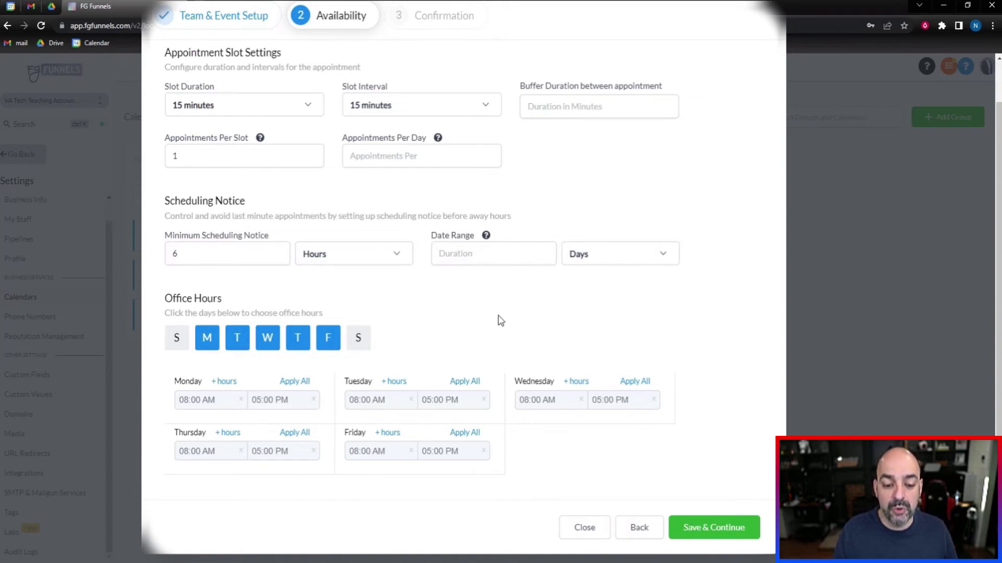
Remove Tuesday from the office hours, and add a second time range for Monday.
{"action": "scroll", "coordinate": [476, 328], "scroll_direction": "down", "scroll_amount": 1}
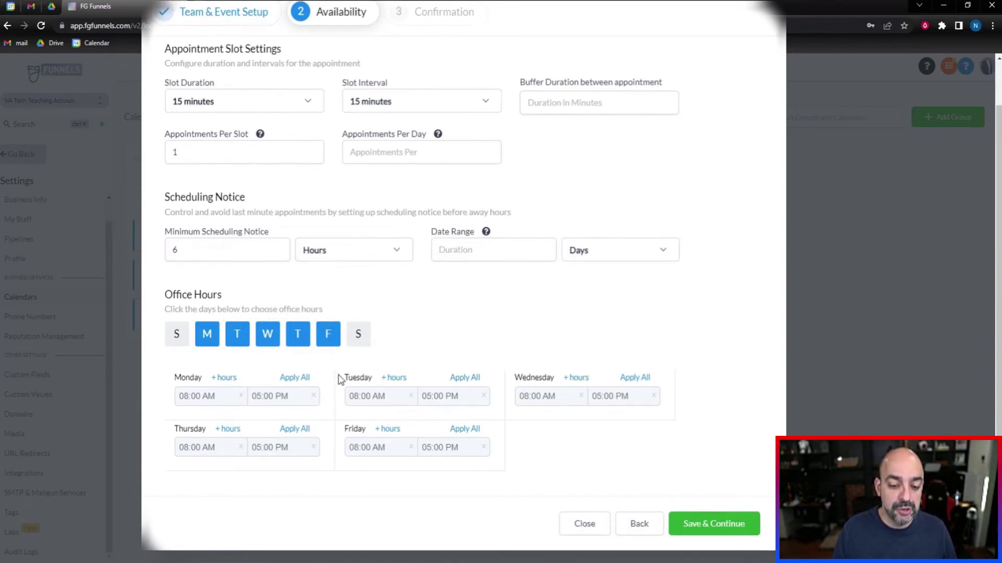
{"action": "left_click", "coordinate": [230, 335]}
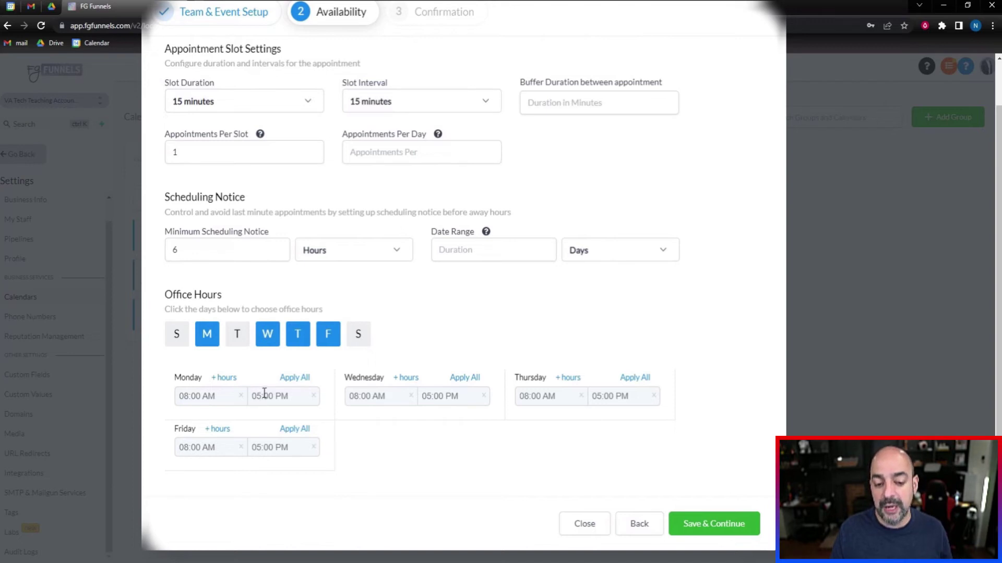
{"action": "left_click", "coordinate": [228, 378]}
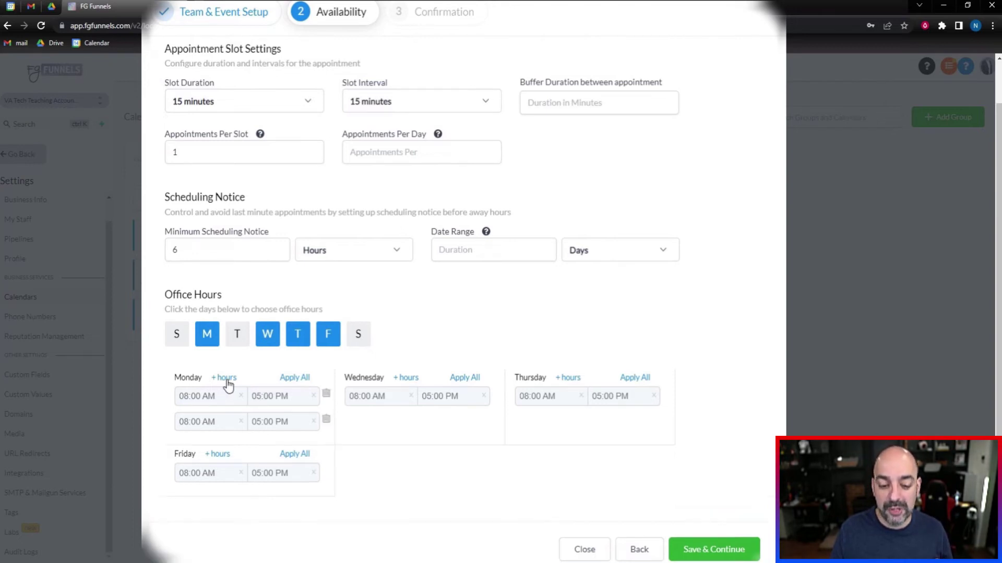
Set the end of Monday's first time range to 12:00 PM.
{"action": "left_click", "coordinate": [259, 397]}
{"action": "scroll", "coordinate": [252, 464], "scroll_direction": "down", "scroll_amount": 2}
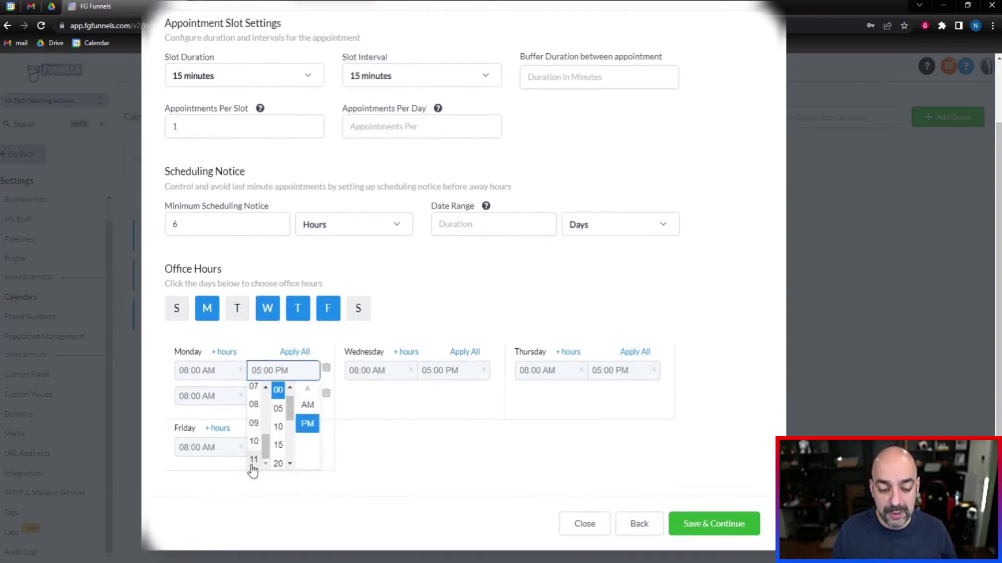
{"action": "scroll", "coordinate": [254, 449], "scroll_direction": "up", "scroll_amount": 3}
{"action": "left_click", "coordinate": [255, 408]}
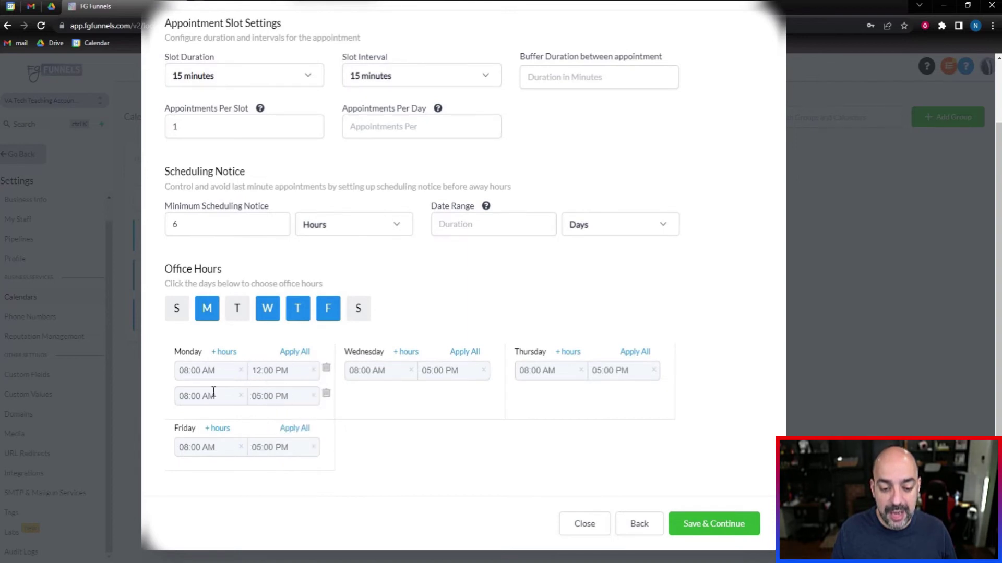
Set the start of Monday's second time range to 01:00 PM.
{"action": "left_click", "coordinate": [196, 398]}
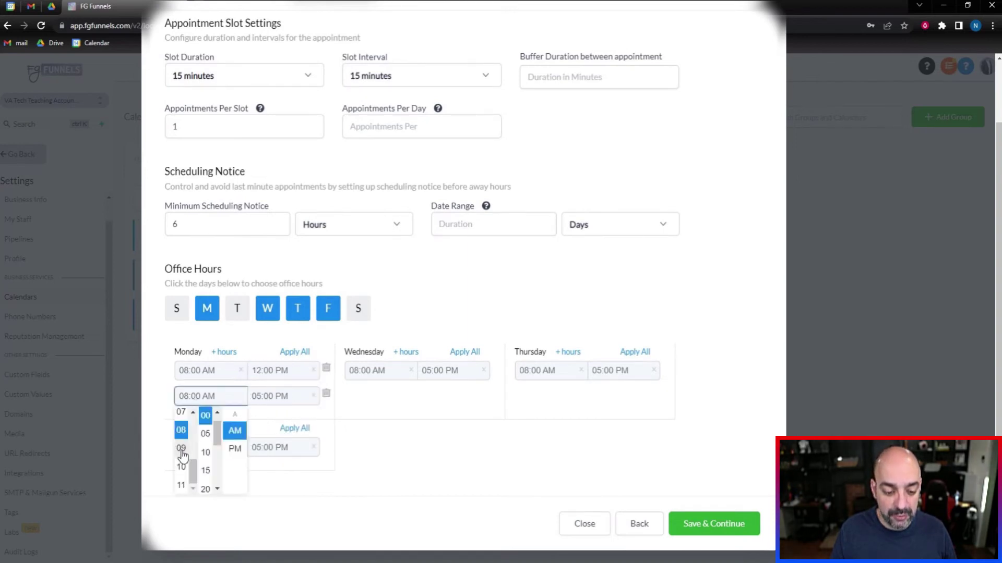
{"action": "scroll", "coordinate": [183, 456], "scroll_direction": "up", "scroll_amount": 1}
{"action": "scroll", "coordinate": [182, 456], "scroll_direction": "up", "scroll_amount": 5}
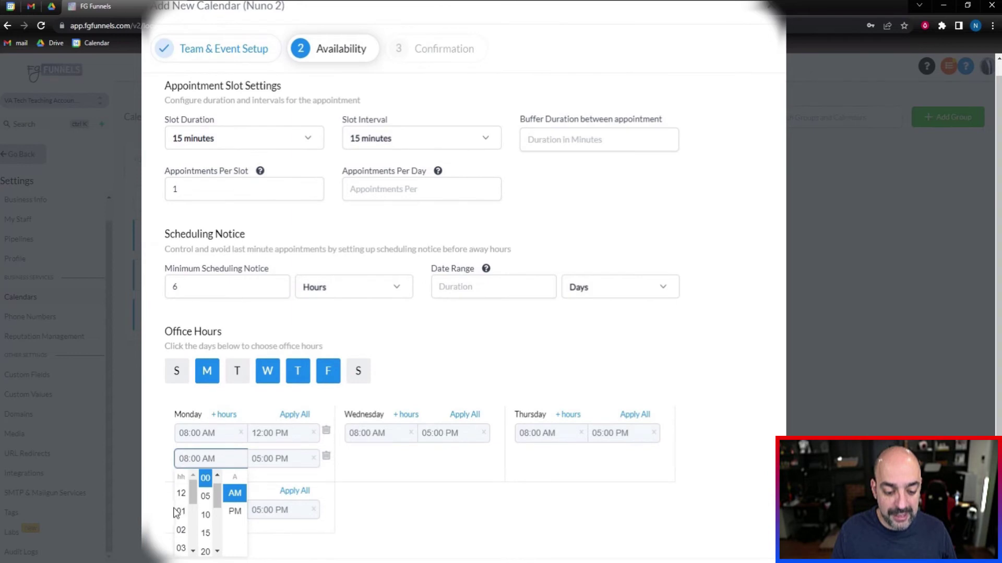
{"action": "left_click", "coordinate": [180, 508]}
{"action": "left_click", "coordinate": [209, 462]}
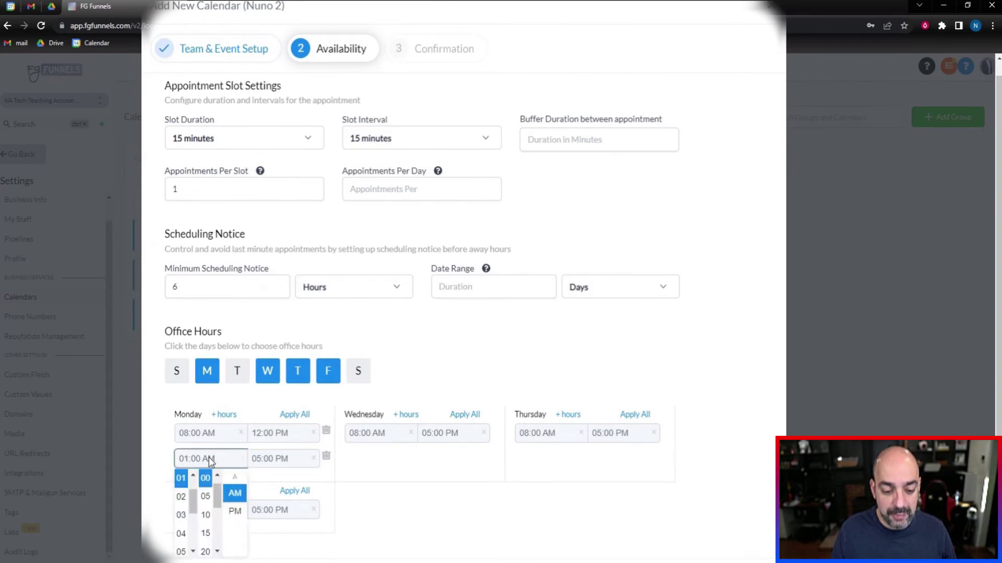
{"action": "left_click", "coordinate": [232, 510]}
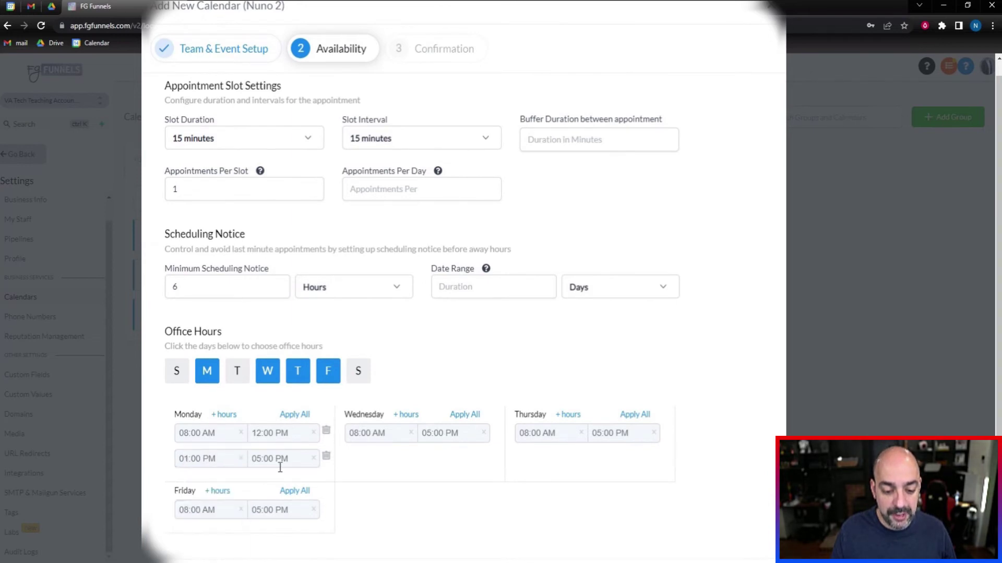
Apply Monday's two time ranges to all office-hour days, then save the availability settings and continue to confirmation.
{"action": "left_click", "coordinate": [298, 415]}
{"action": "scroll", "coordinate": [297, 410], "scroll_direction": "down", "scroll_amount": 2}
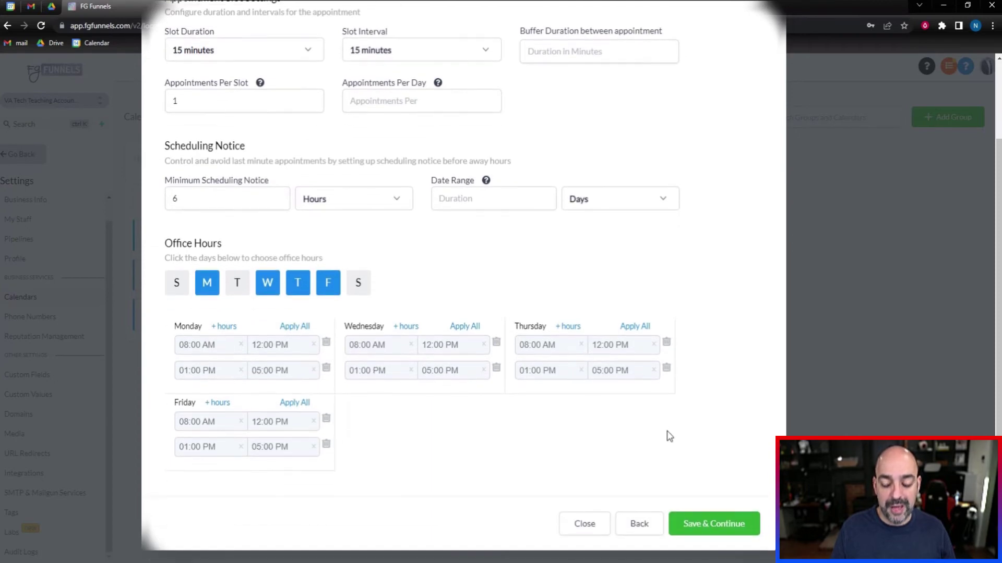
{"action": "scroll", "coordinate": [570, 279], "scroll_direction": "up", "scroll_amount": 2}
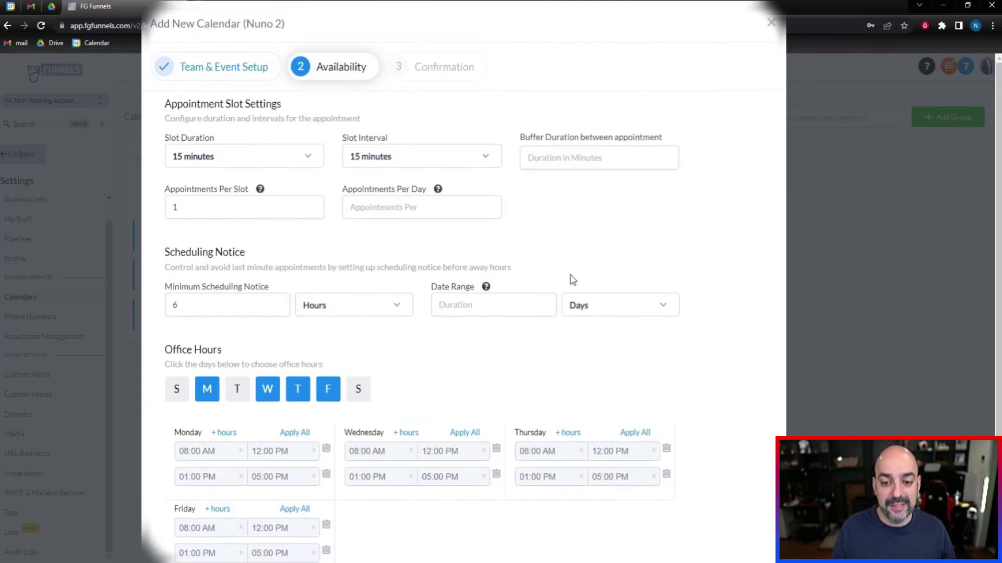
{"action": "scroll", "coordinate": [704, 506], "scroll_direction": "down", "scroll_amount": 2}
{"action": "left_click", "coordinate": [708, 527]}
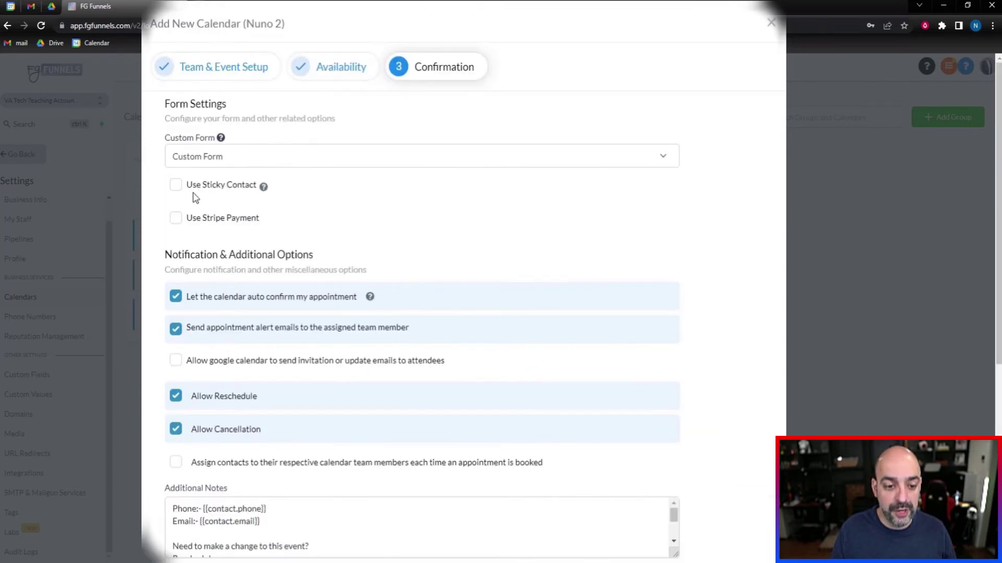
Select Contact Us as the custom form and enable assigning contacts to their calendar team members for each booked appointment.
{"action": "left_click", "coordinate": [349, 163]}
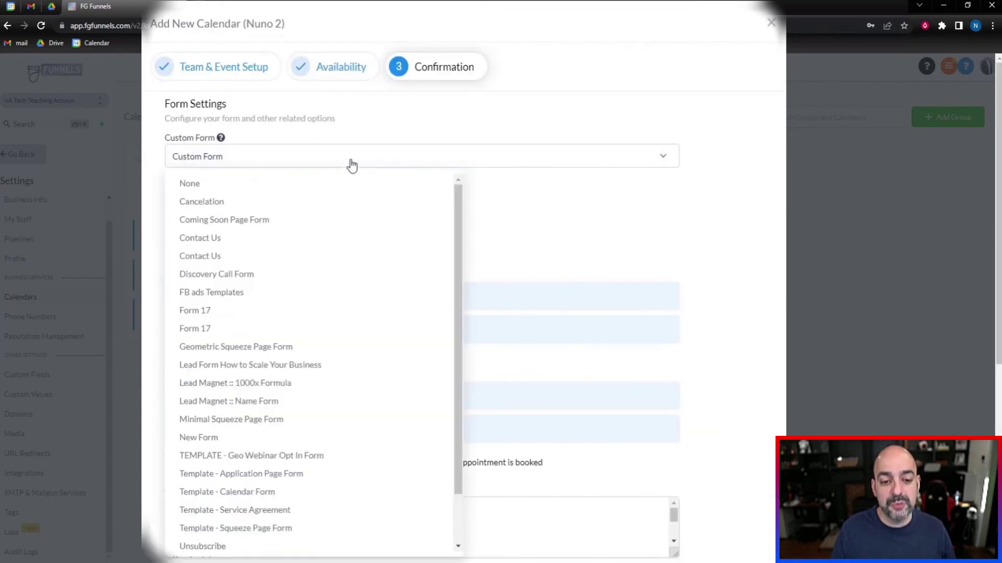
{"action": "left_click", "coordinate": [311, 238]}
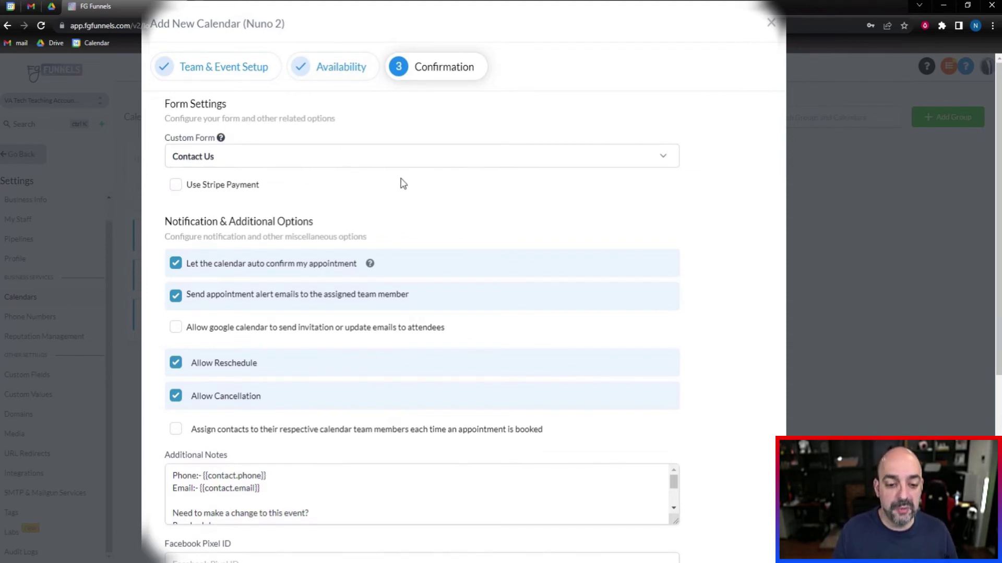
{"action": "scroll", "coordinate": [403, 183], "scroll_direction": "down", "scroll_amount": 3}
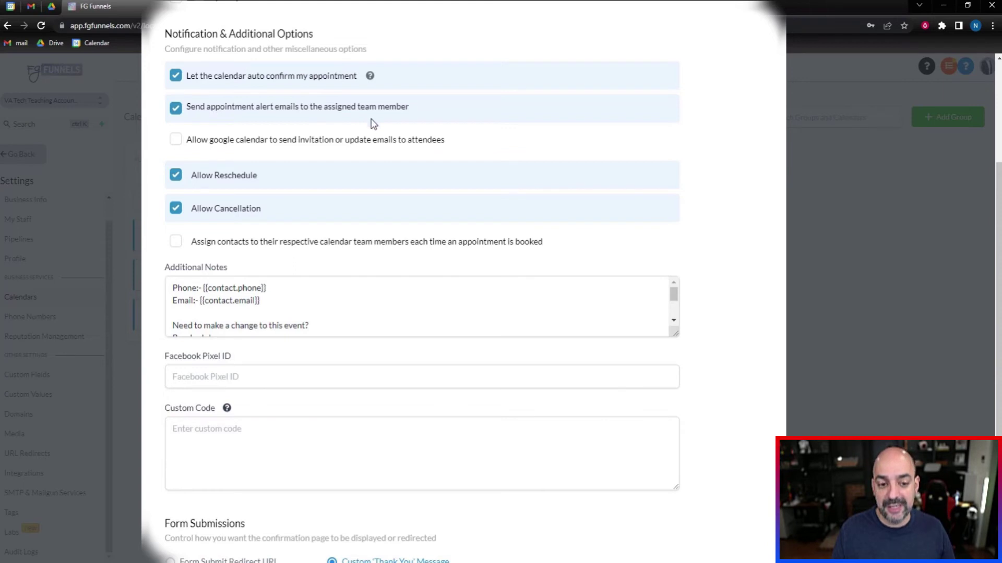
{"action": "left_click", "coordinate": [176, 243]}
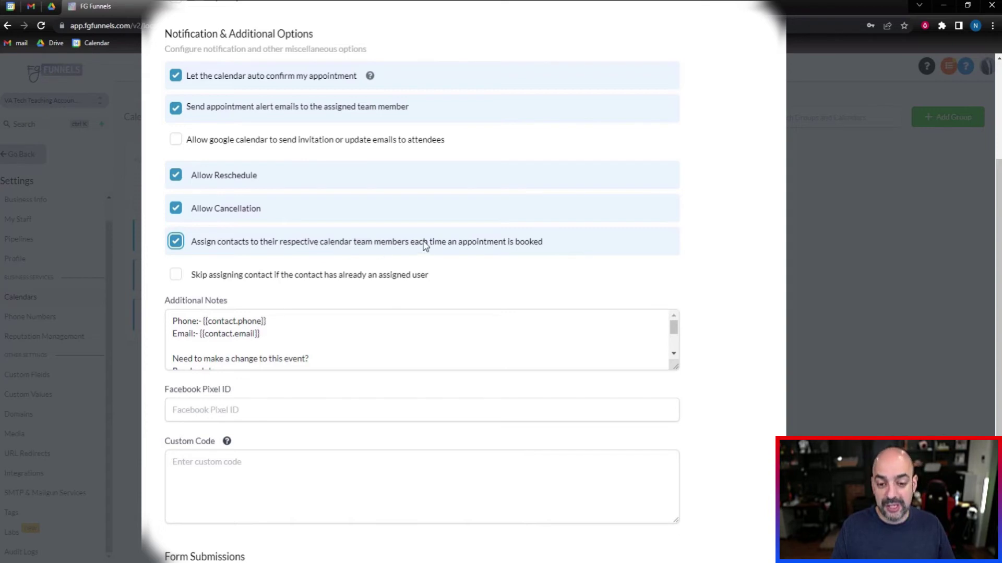
Delete the contact phone line from the additional notes, including the empty line it leaves.
{"action": "scroll", "coordinate": [416, 147], "scroll_direction": "down", "scroll_amount": 3}
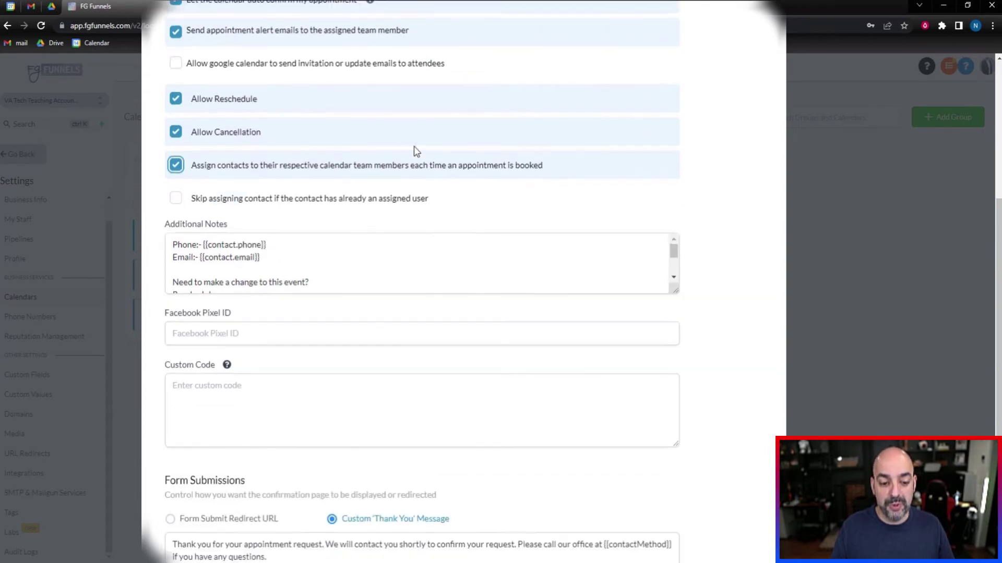
{"action": "left_click_drag", "start_coordinate": [293, 200], "coordinate": [168, 188]}
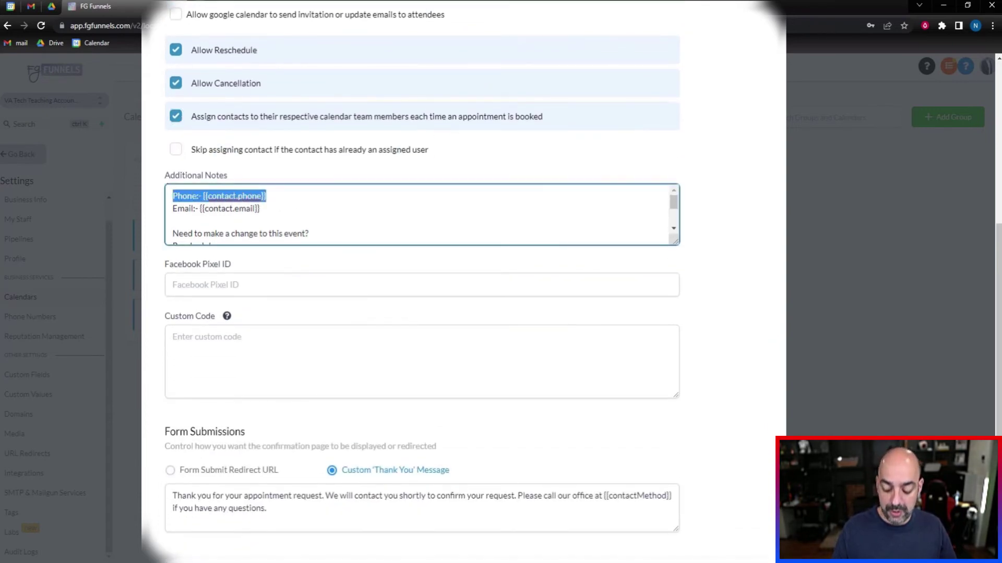
{"action": "key", "text": "BackSpace"}
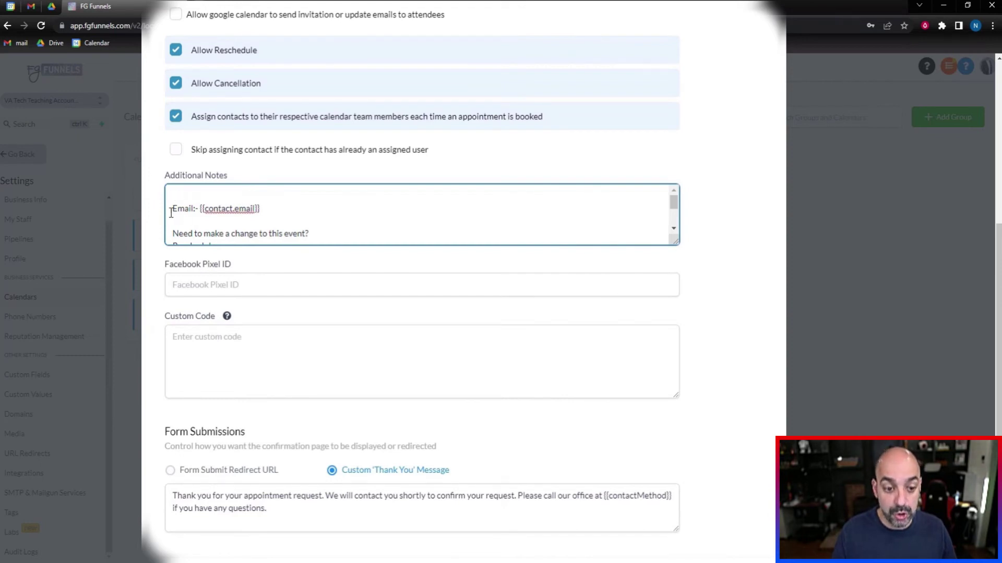
{"action": "key", "text": "Delete"}
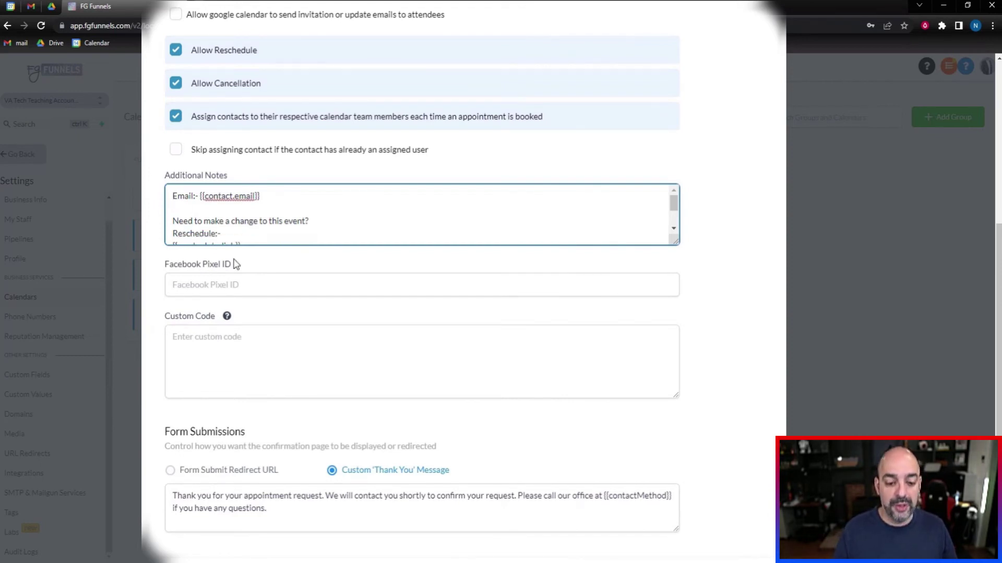
Shorten the custom thank-you message to "Thank you for your appointment request.".
{"action": "left_click", "coordinate": [236, 286]}
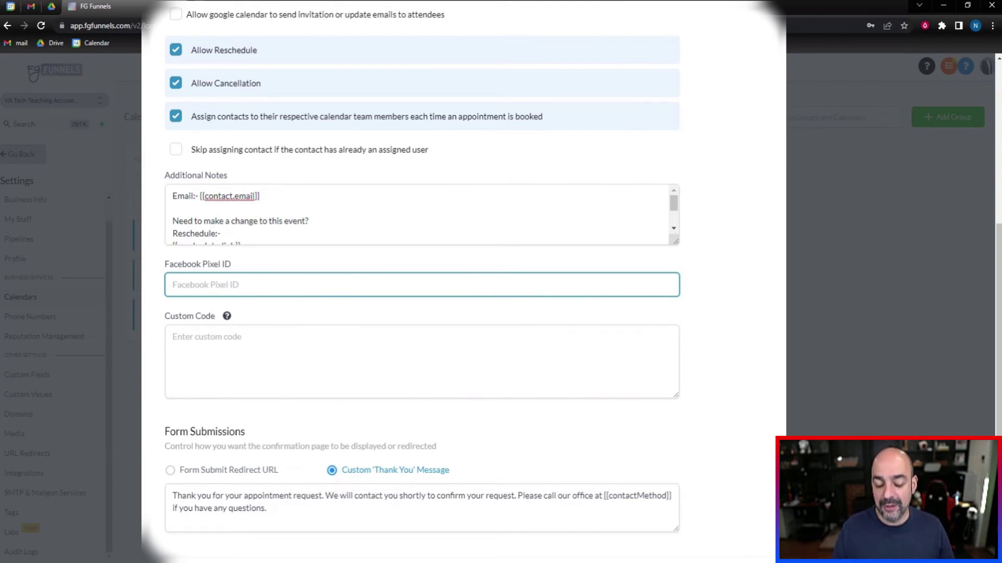
{"action": "scroll", "coordinate": [225, 321], "scroll_direction": "down", "scroll_amount": 2}
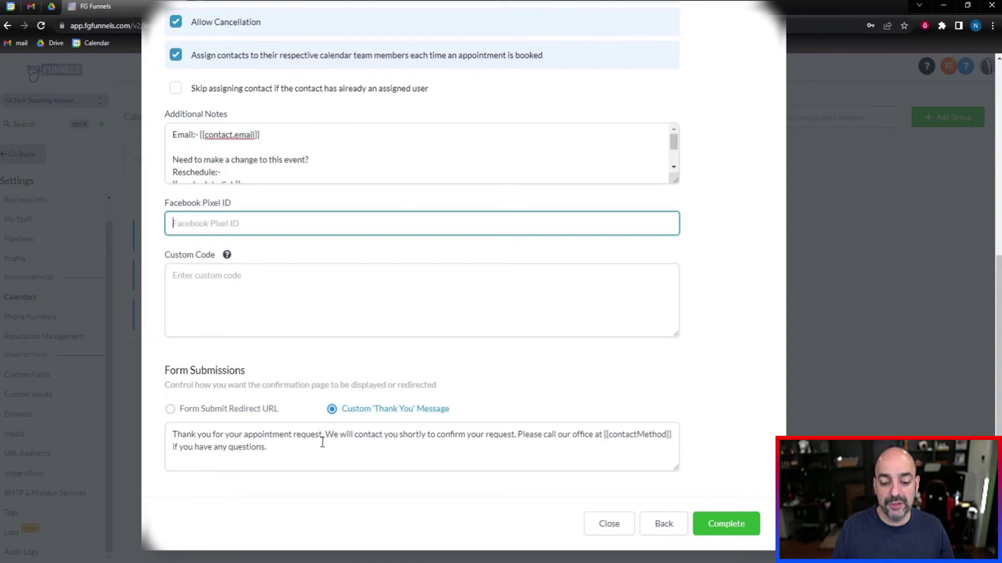
{"action": "left_click_drag", "start_coordinate": [324, 437], "coordinate": [353, 463]}
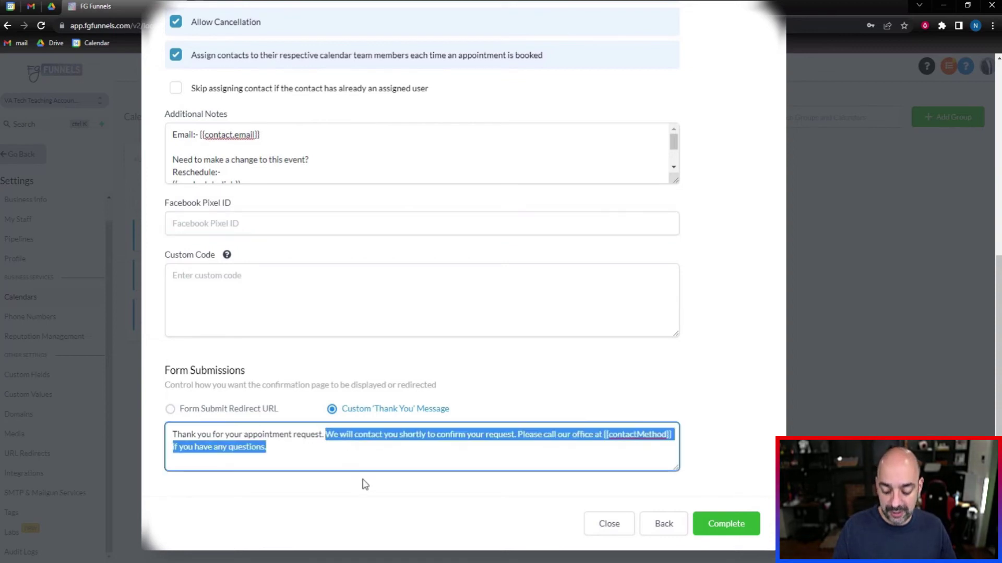
{"action": "key", "text": "BackSpace"}
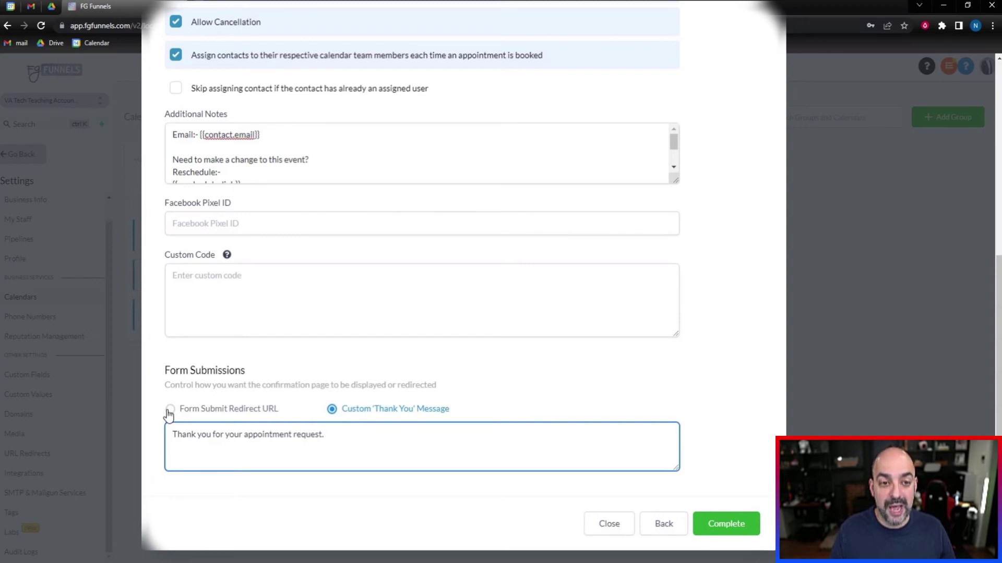
Switch form submissions to a redirect URL, and open My Service Funnel in a duplicate browser tab.
{"action": "left_click", "coordinate": [170, 409]}
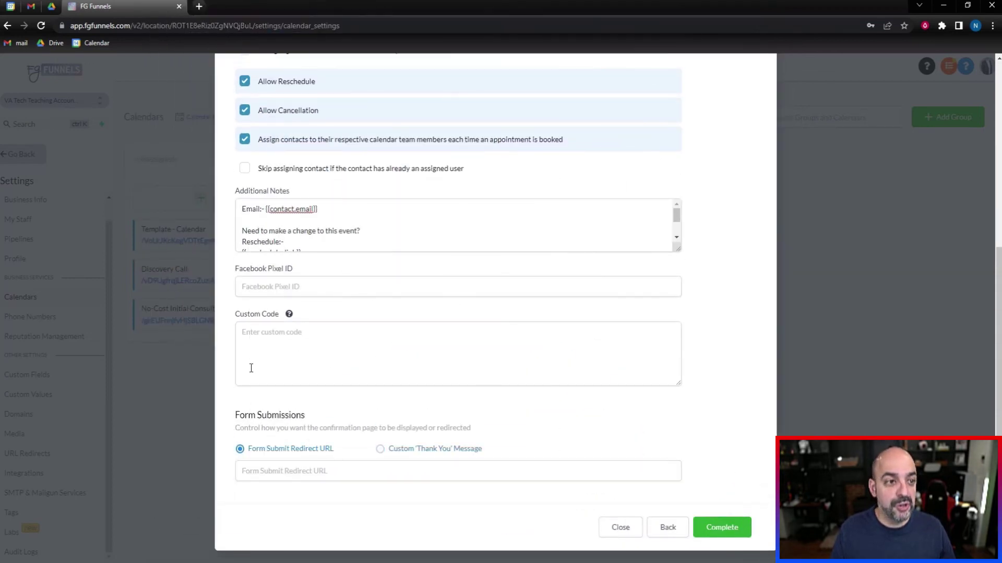
{"action": "right_click", "coordinate": [141, 3]}
{"action": "left_click", "coordinate": [172, 90]}
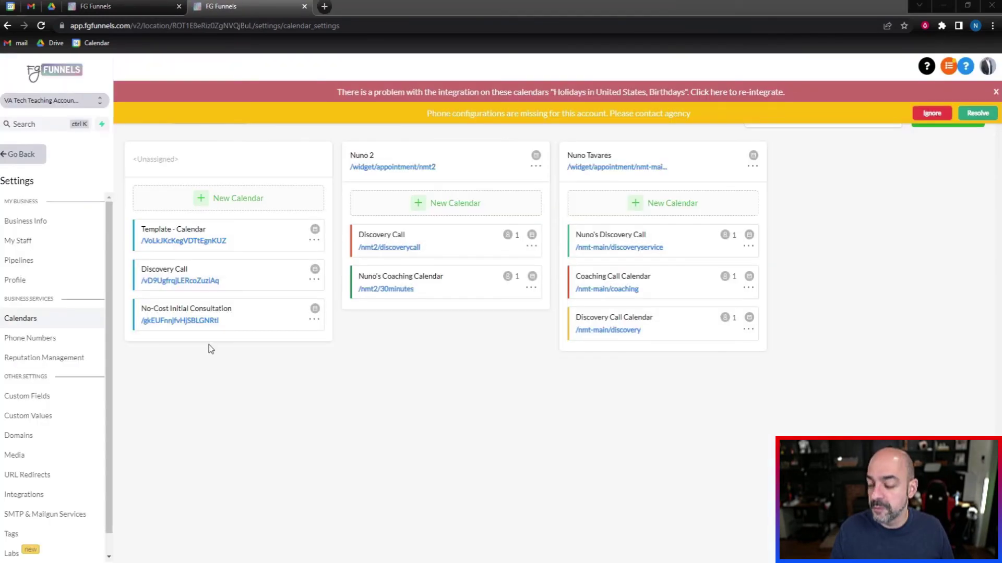
{"action": "left_click", "coordinate": [17, 163]}
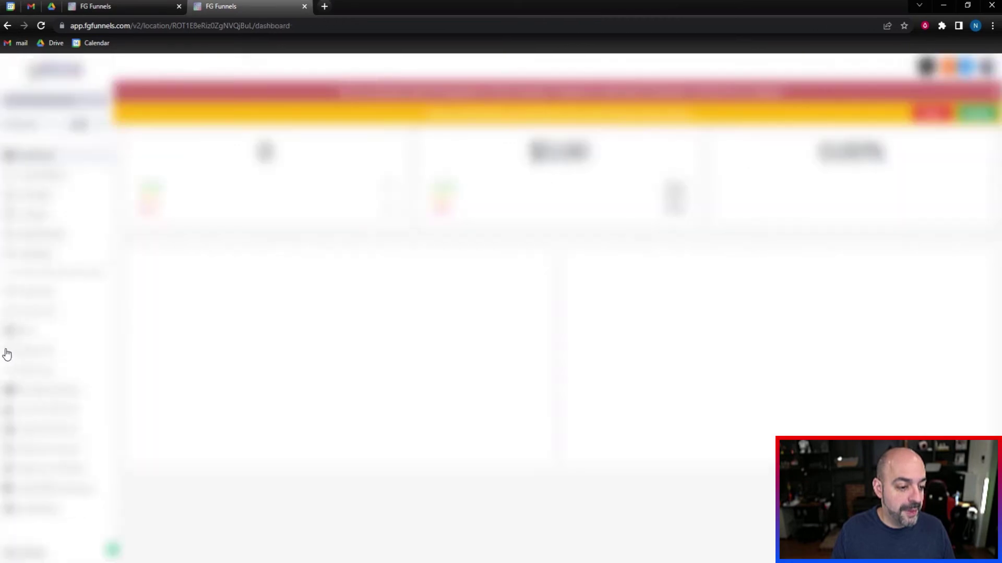
{"action": "left_click", "coordinate": [64, 331]}
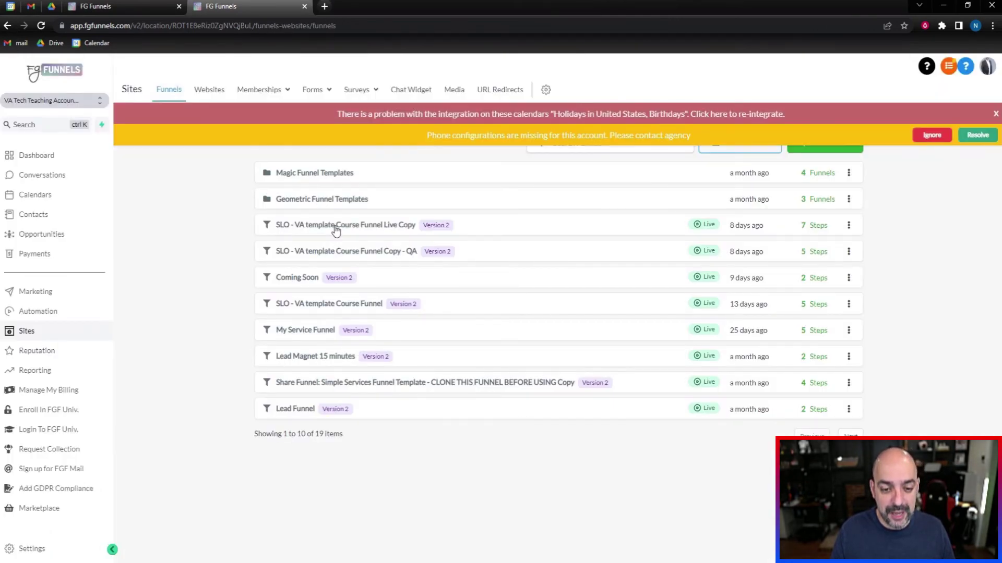
{"action": "left_click", "coordinate": [305, 334]}
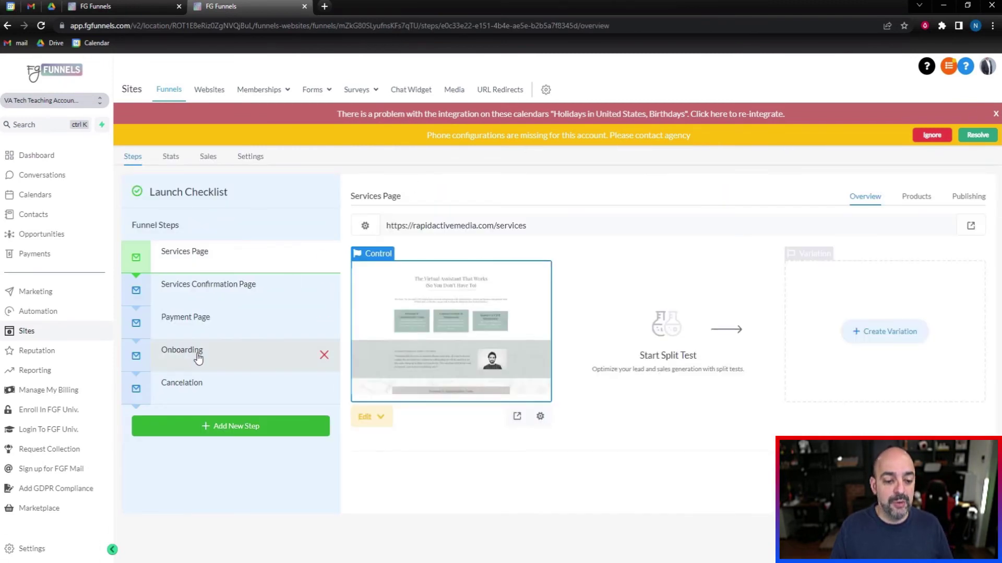
Copy the page URL of the funnel's Onboarding step.
{"action": "left_click", "coordinate": [198, 357]}
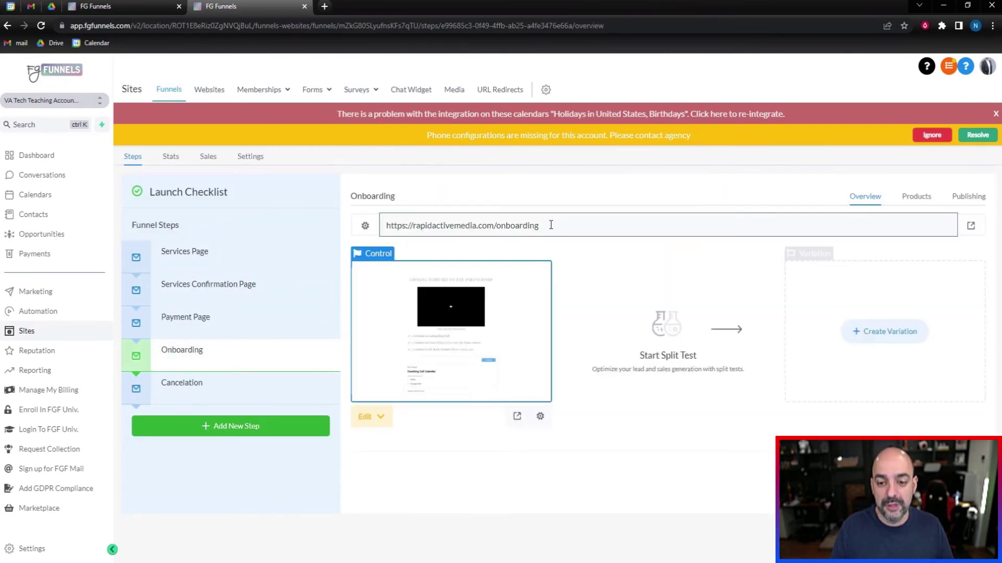
{"action": "triple_click", "coordinate": [550, 225]}
{"action": "right_click", "coordinate": [459, 225]}
{"action": "left_click", "coordinate": [474, 230]}
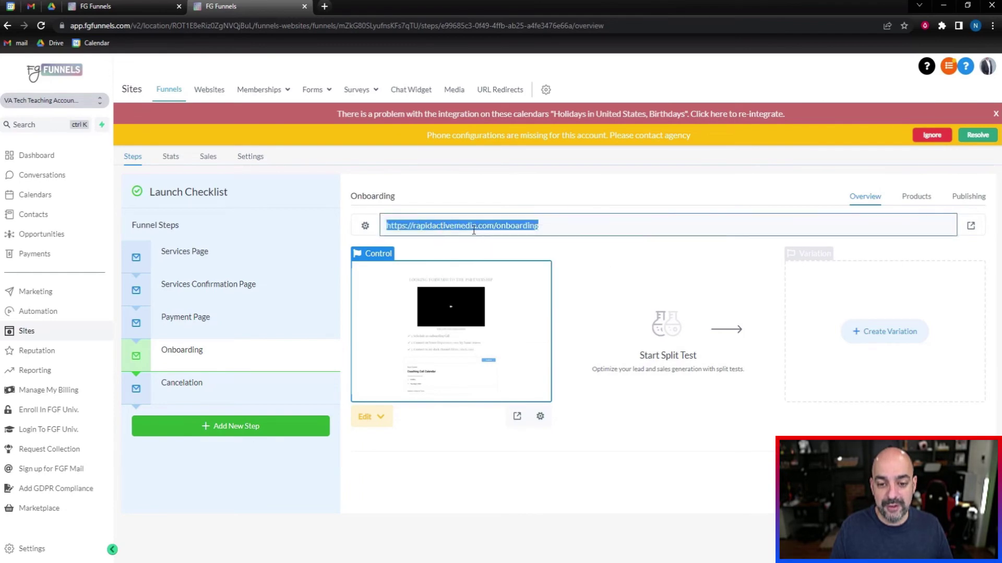
{"action": "left_click", "coordinate": [130, 6]}
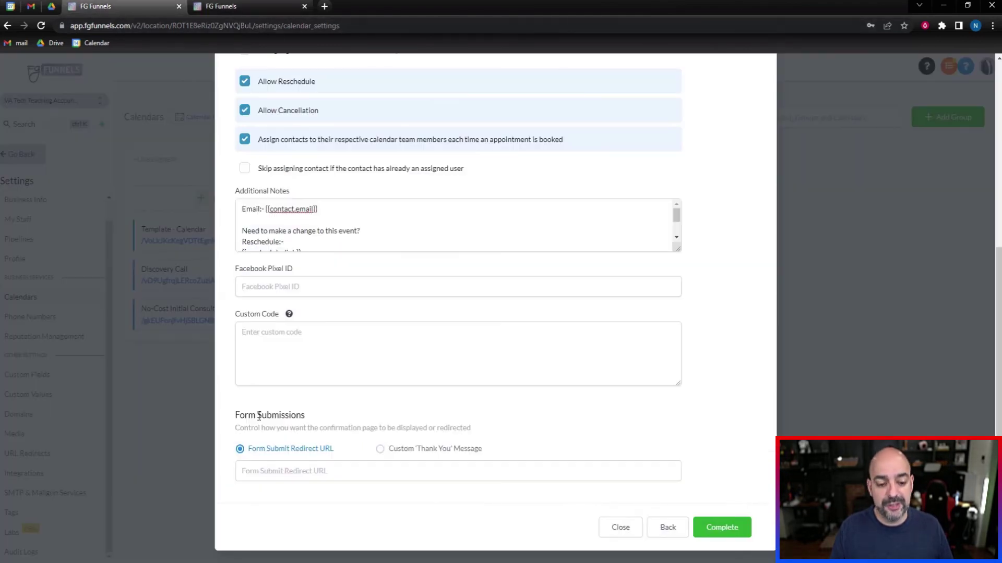
{"action": "left_click", "coordinate": [297, 473]}
{"action": "key", "text": "ctrl+v"}
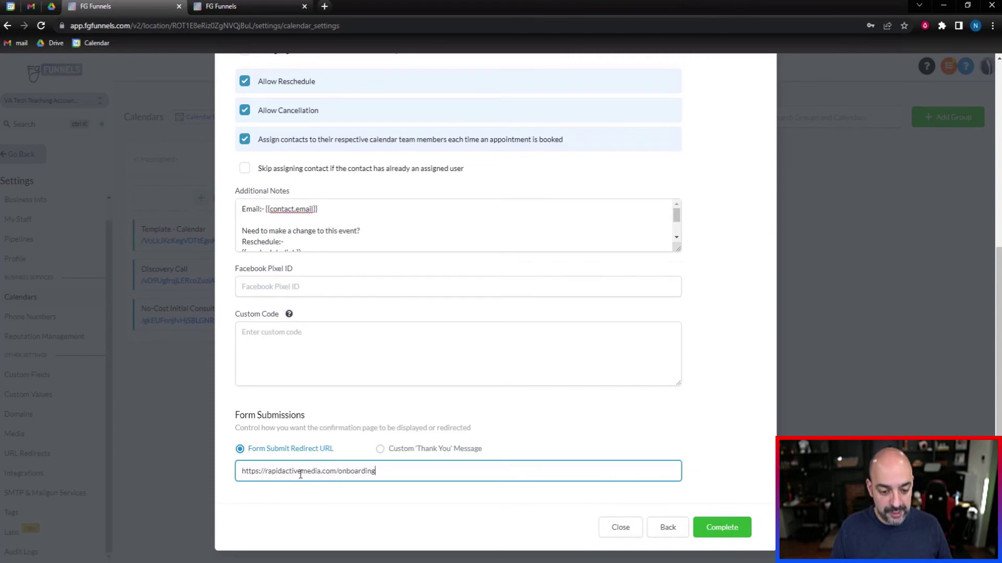
{"action": "scroll", "coordinate": [409, 245], "scroll_direction": "up", "scroll_amount": 3}
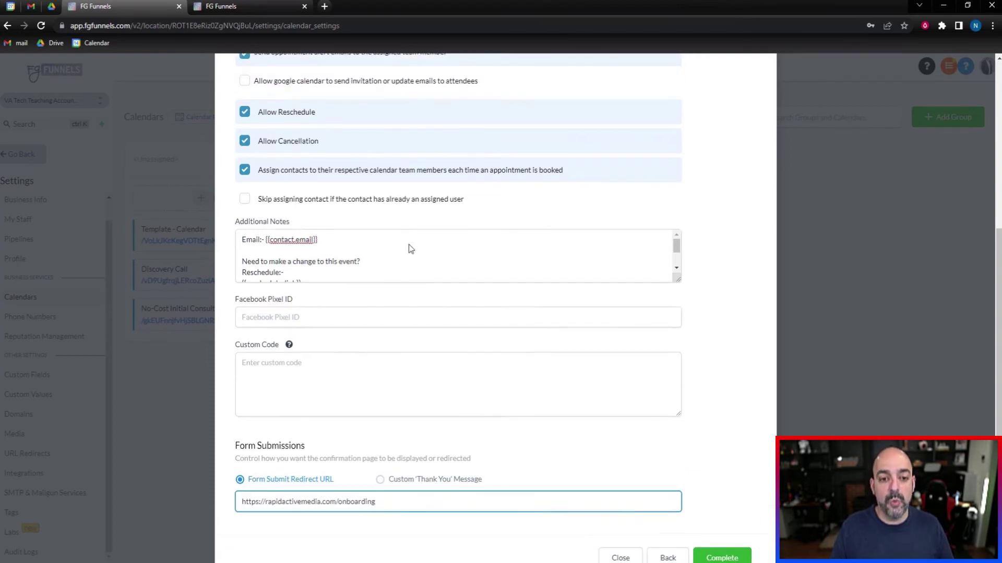
{"action": "scroll", "coordinate": [357, 261], "scroll_direction": "down", "scroll_amount": 4}
{"action": "left_click", "coordinate": [711, 535]}
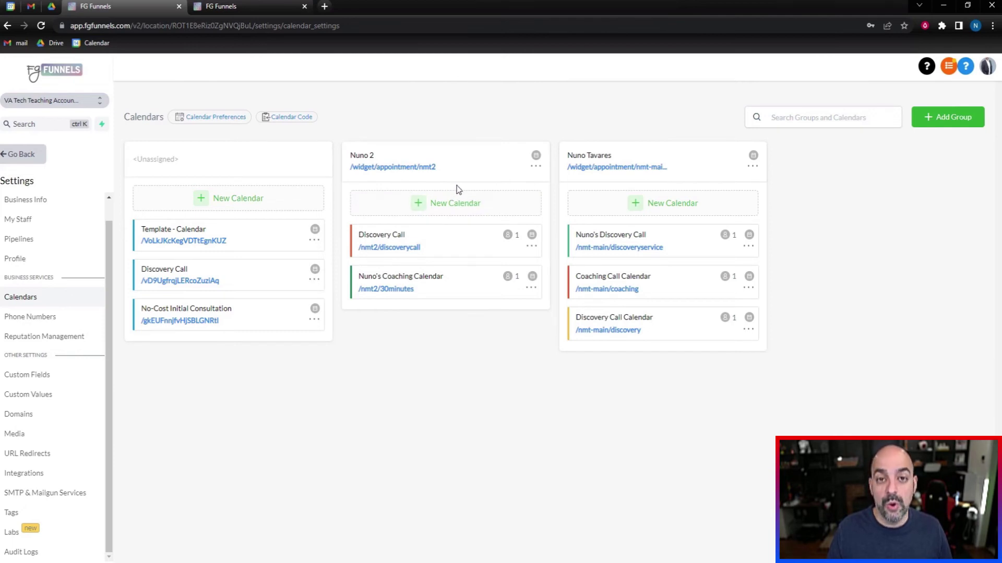
Clone the Onboarding step of My Service Funnel within the same funnel.
{"action": "left_click", "coordinate": [21, 154]}
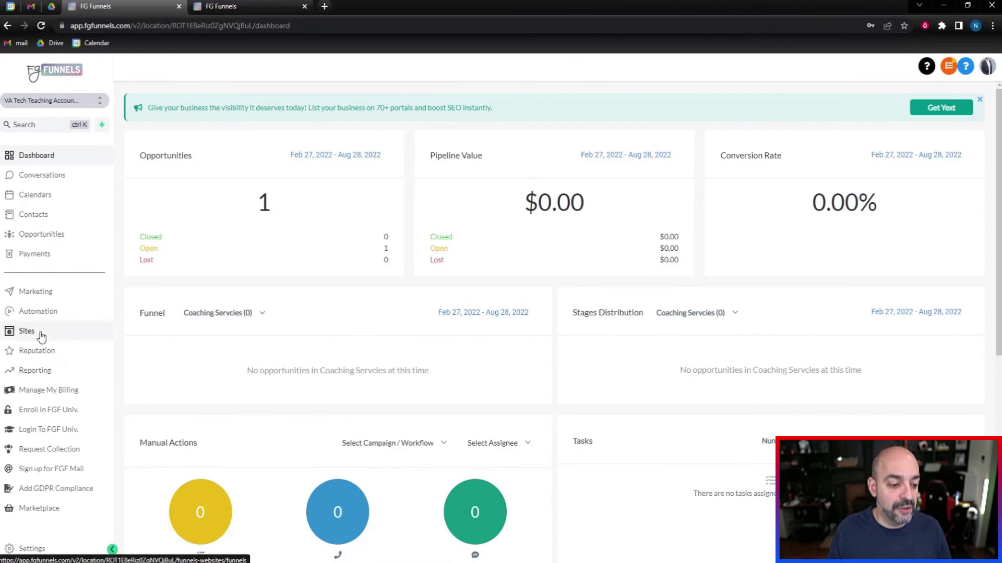
{"action": "left_click", "coordinate": [37, 336]}
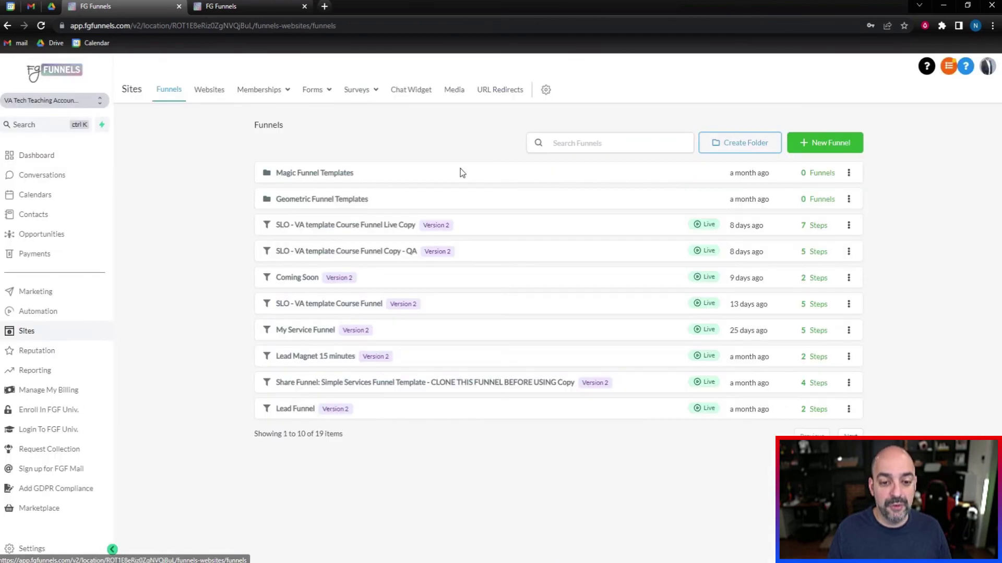
{"action": "left_click", "coordinate": [316, 331]}
{"action": "left_click", "coordinate": [245, 354]}
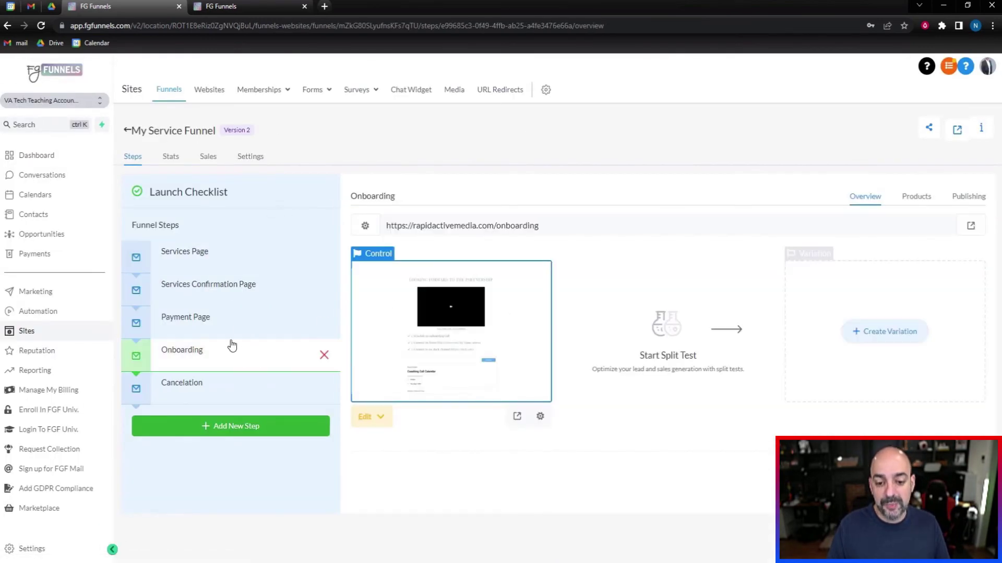
{"action": "left_click", "coordinate": [516, 416]}
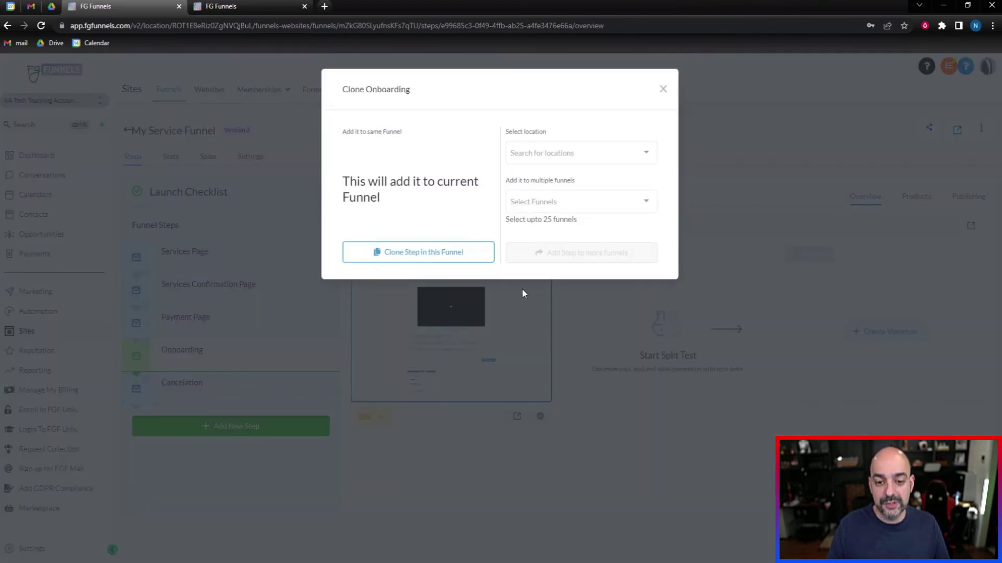
{"action": "left_click", "coordinate": [443, 253]}
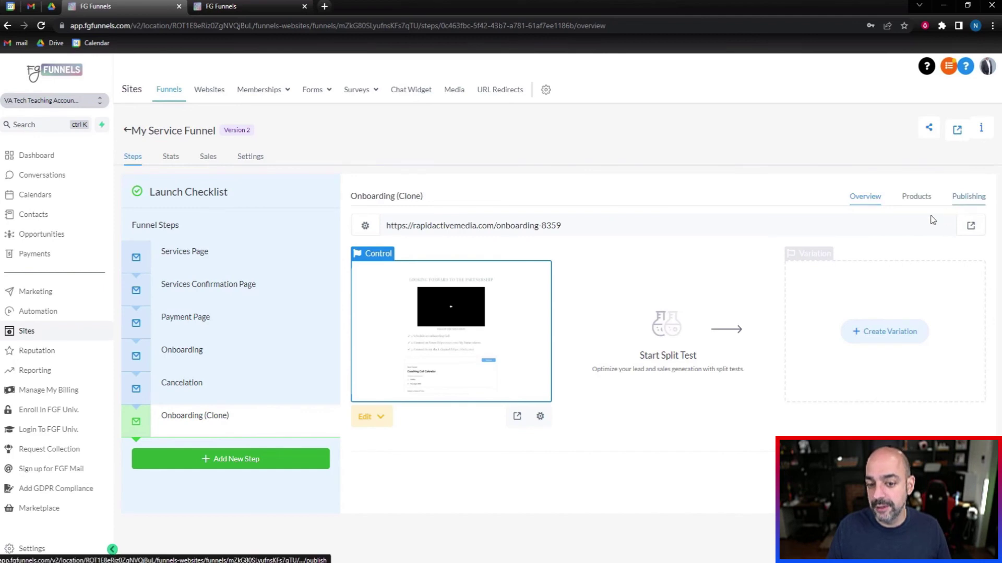
Rename the cloned Onboarding step with the owner's first name plus "Calendar" and set its path to /cal.
{"action": "left_click", "coordinate": [968, 197]}
{"action": "left_click_drag", "start_coordinate": [609, 248], "coordinate": [489, 265]}
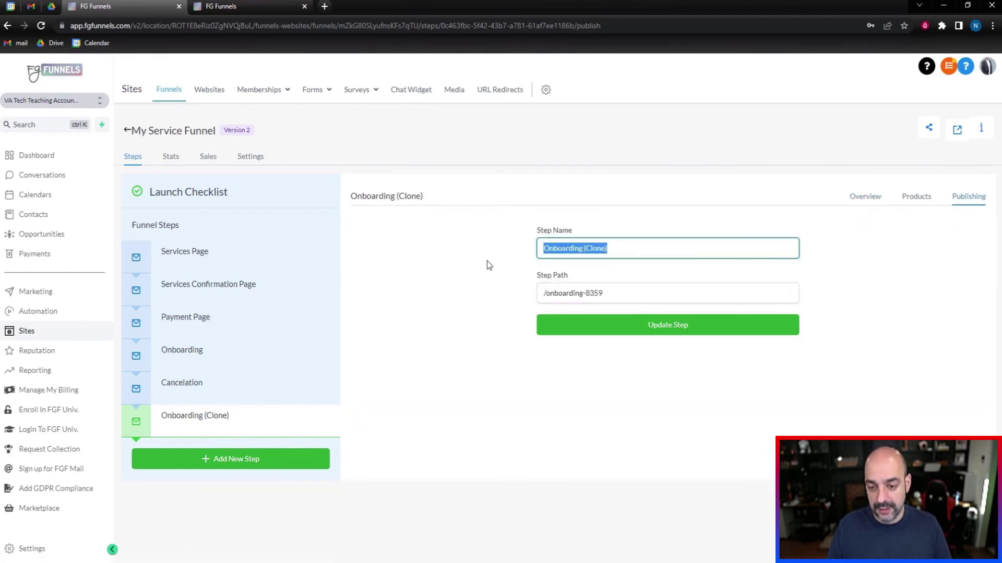
{"action": "type", "text": "Nuno"}
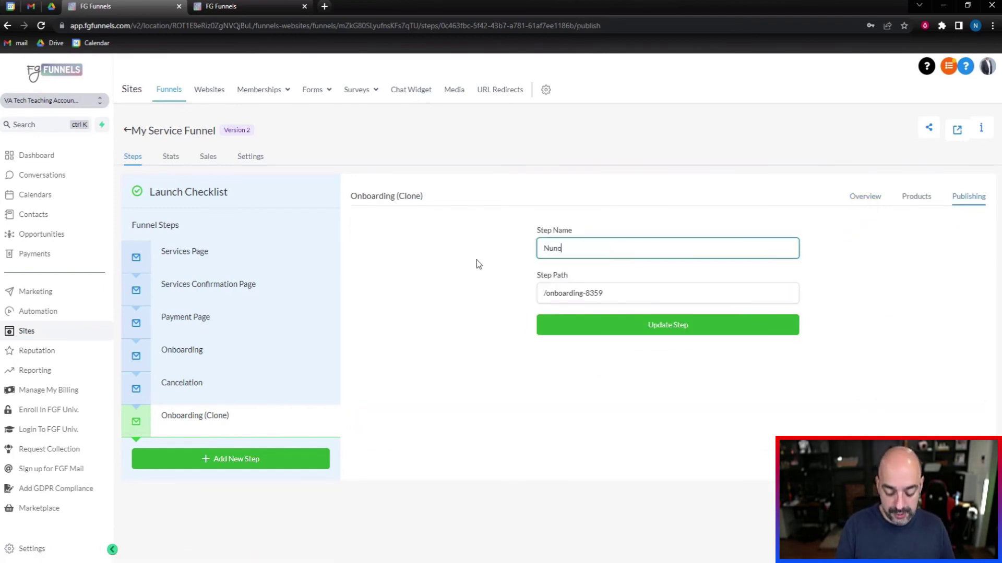
{"action": "type", "text": "'s Calendar"}
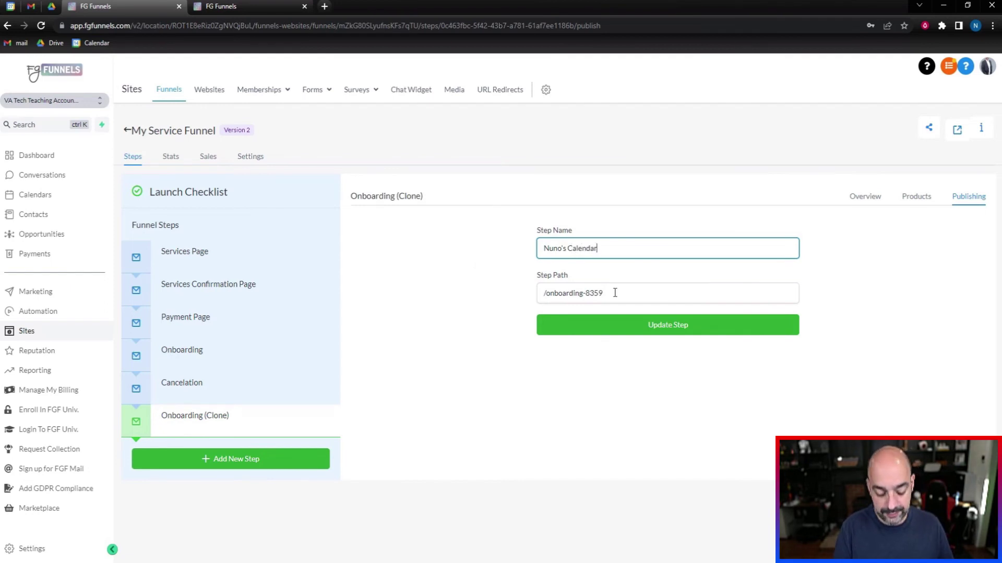
{"action": "left_click_drag", "start_coordinate": [615, 292], "coordinate": [543, 293]}
{"action": "type", "text": "/cal"}
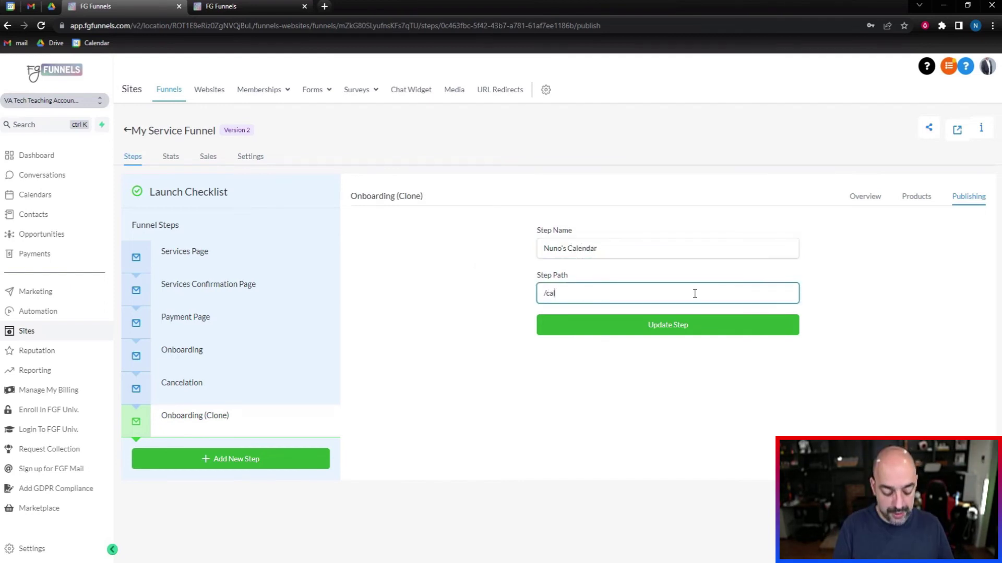
{"action": "key", "text": "Return"}
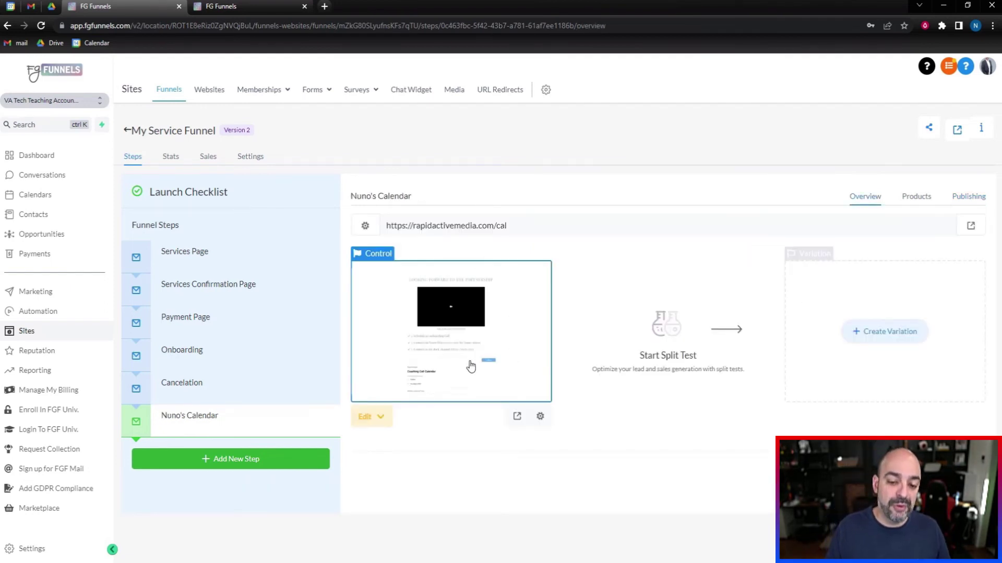
Open the new calendar step's page in the page builder and delete its video and the numbered list of onboarding steps.
{"action": "left_click_drag", "start_coordinate": [524, 226], "coordinate": [385, 226]}
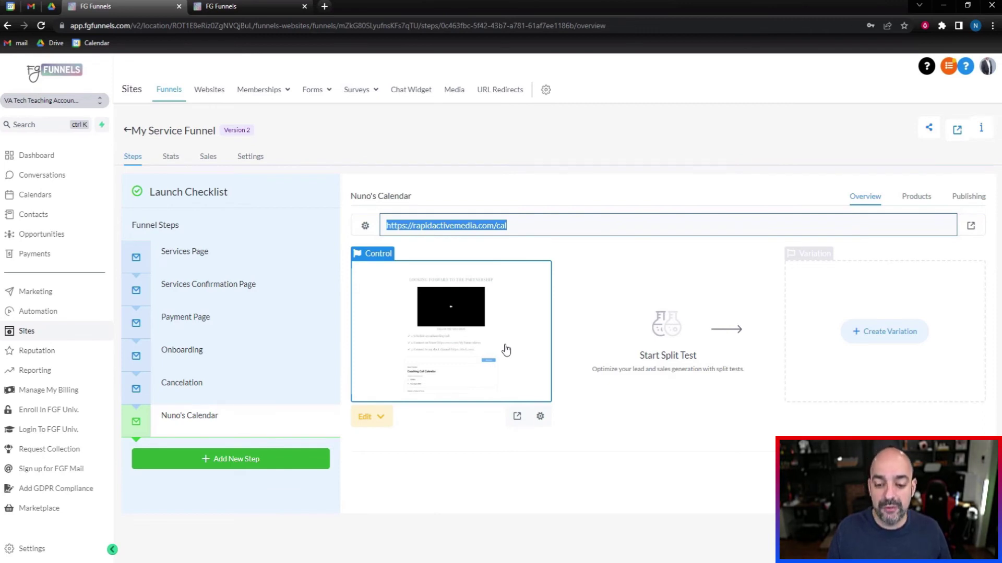
{"action": "left_click", "coordinate": [530, 336]}
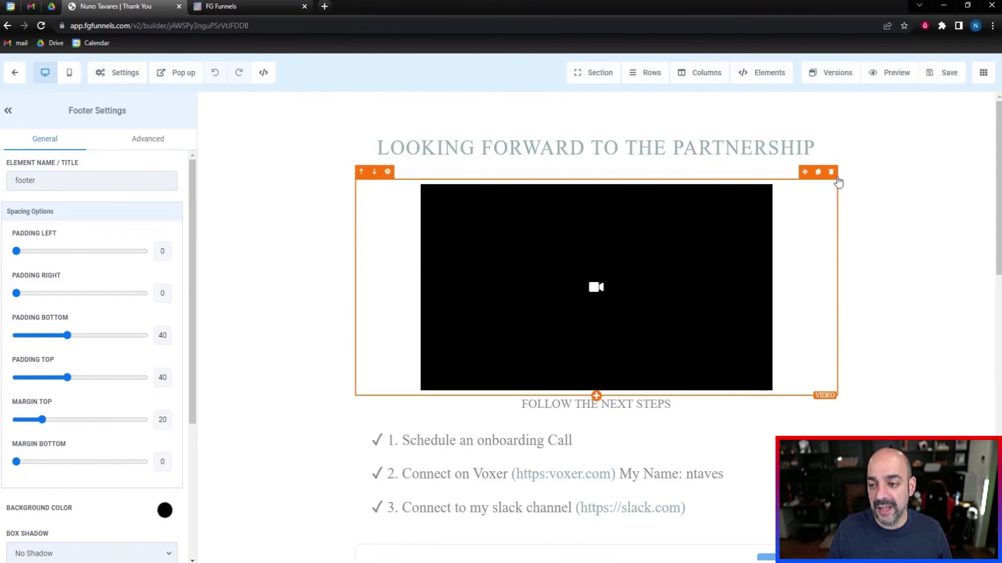
{"action": "left_click", "coordinate": [831, 172]}
{"action": "left_click", "coordinate": [831, 185]}
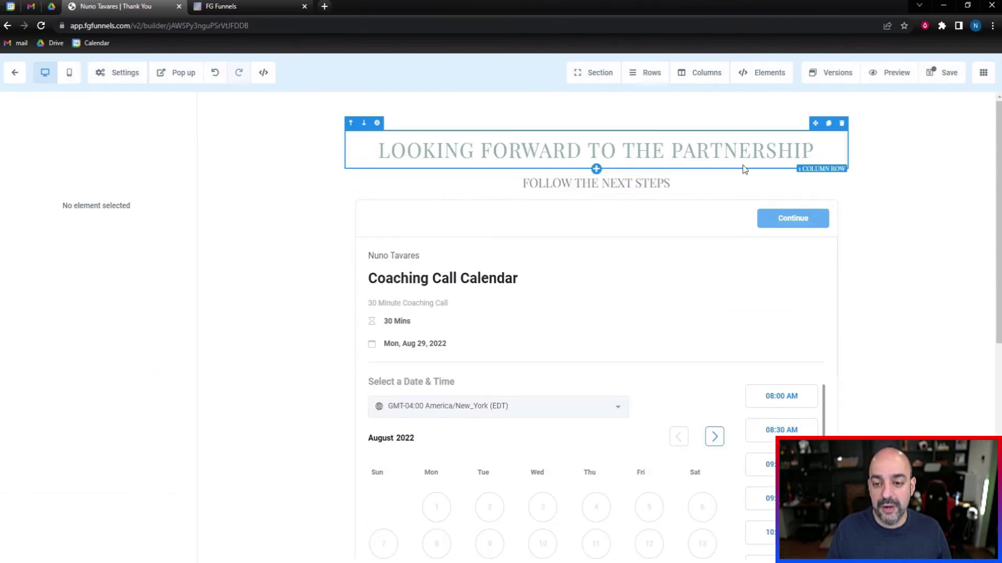
{"action": "scroll", "coordinate": [730, 235], "scroll_direction": "down", "scroll_amount": 2}
{"action": "scroll", "coordinate": [705, 269], "scroll_direction": "down", "scroll_amount": 4}
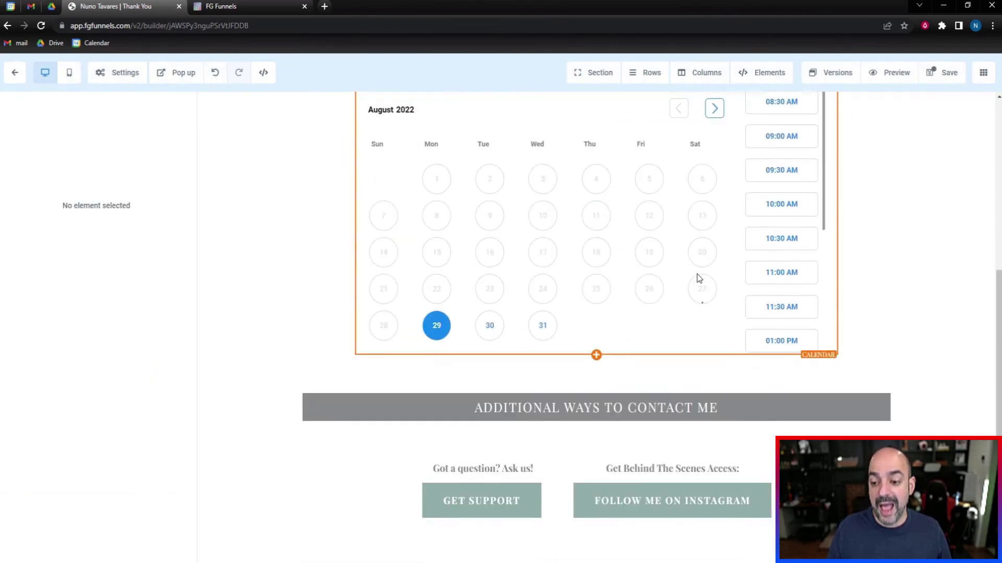
{"action": "scroll", "coordinate": [698, 278], "scroll_direction": "up", "scroll_amount": 6}
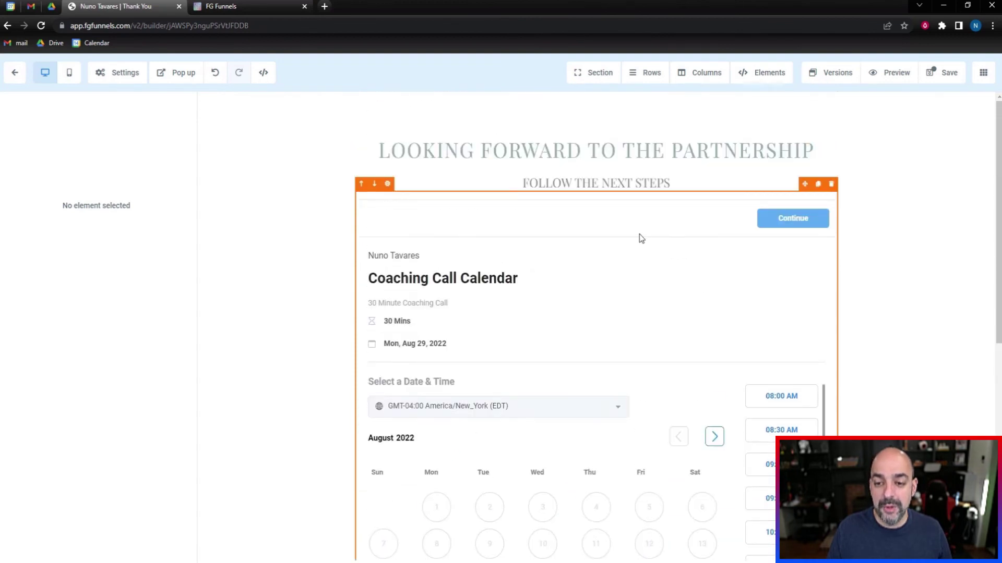
Set the page's calendar element to the coaching calendar of the nmt2 group and turn on Use Group Page.
{"action": "left_click", "coordinate": [642, 233]}
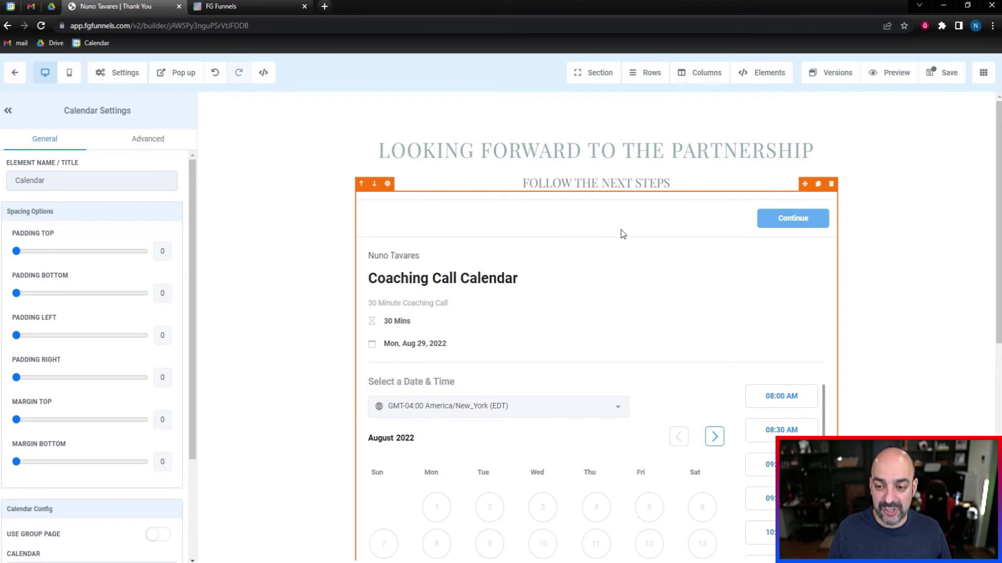
{"action": "scroll", "coordinate": [156, 271], "scroll_direction": "down", "scroll_amount": 3}
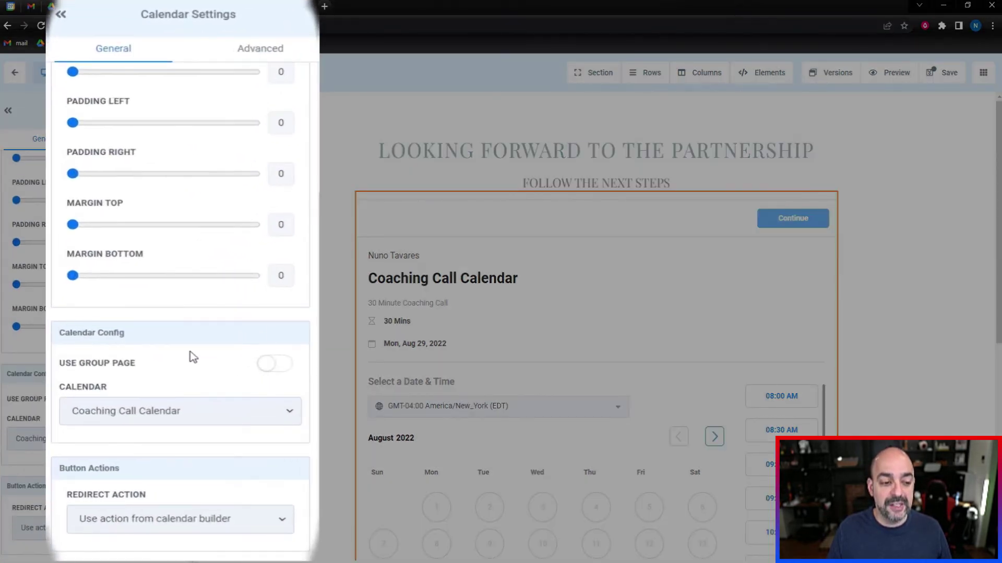
{"action": "scroll", "coordinate": [190, 352], "scroll_direction": "up", "scroll_amount": 3}
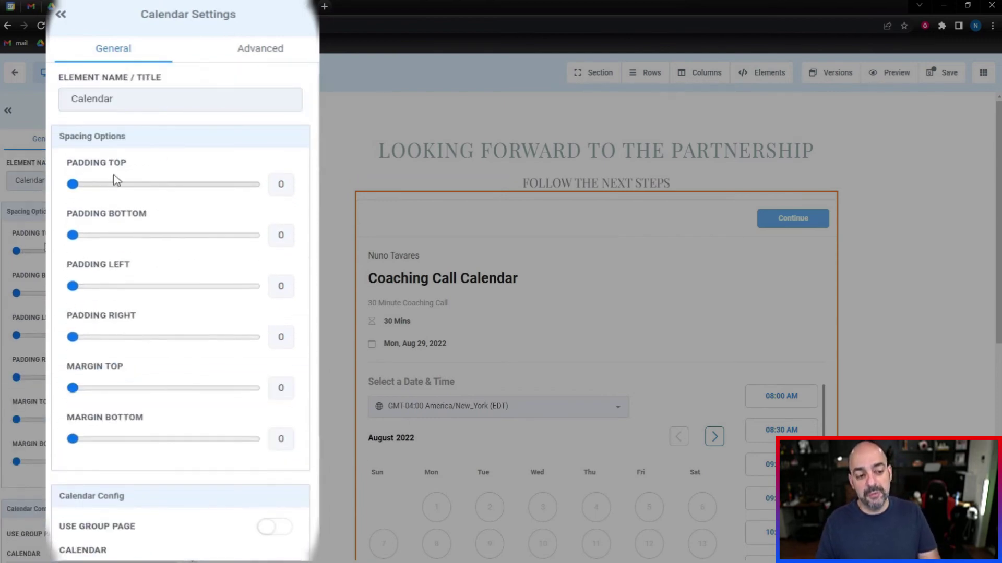
{"action": "scroll", "coordinate": [137, 300], "scroll_direction": "down", "scroll_amount": 1}
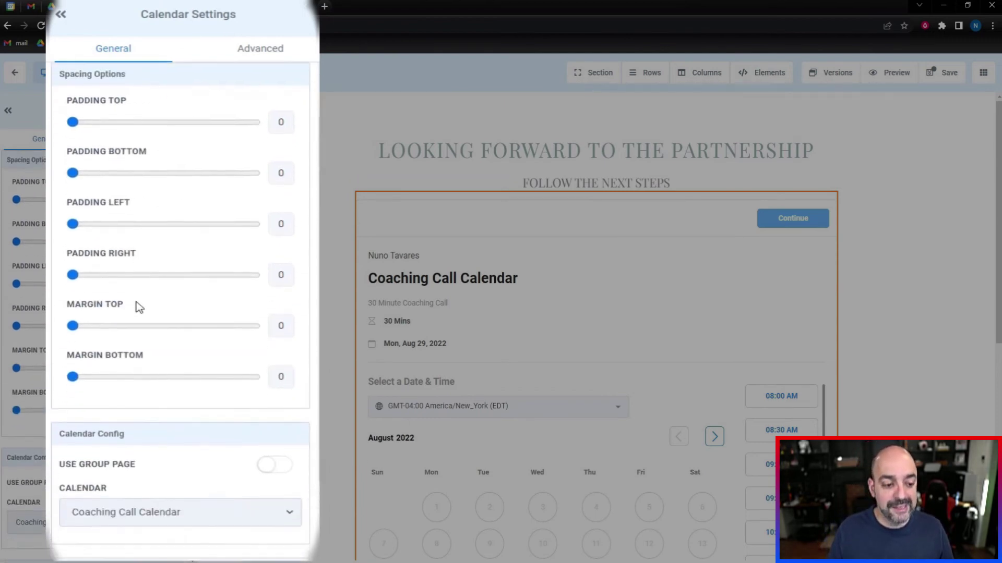
{"action": "scroll", "coordinate": [140, 307], "scroll_direction": "down", "scroll_amount": 2}
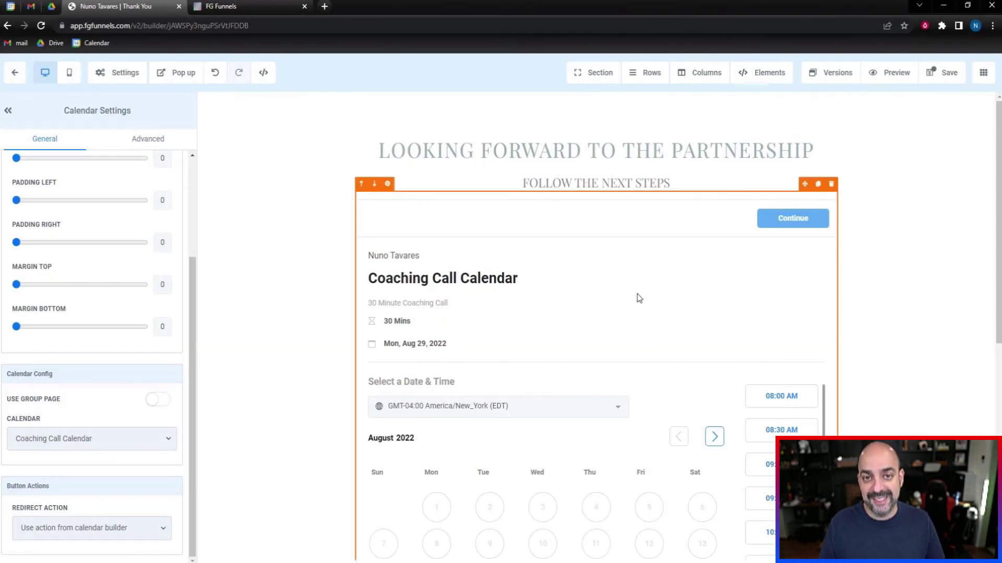
{"action": "left_click", "coordinate": [158, 400]}
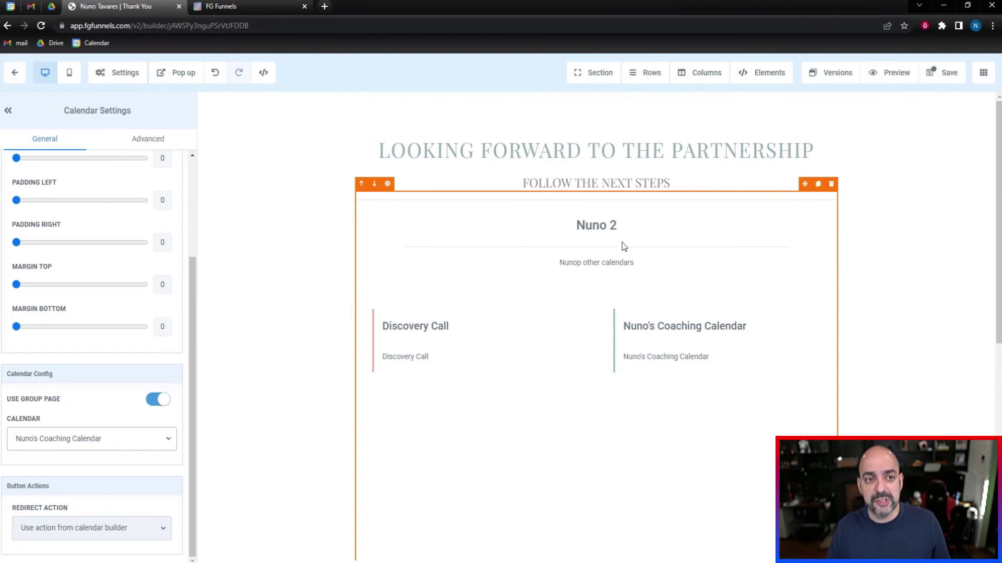
Switch to the other FG Funnels browser tab, dismiss its two alert banners and open the account's calendar settings.
{"action": "left_click", "coordinate": [225, 6]}
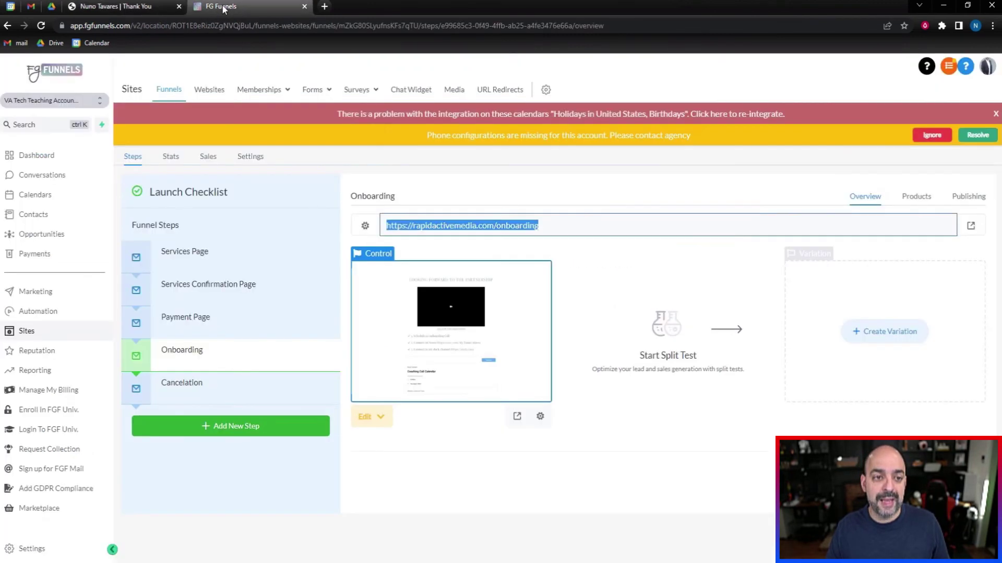
{"action": "left_click", "coordinate": [934, 135]}
{"action": "left_click", "coordinate": [995, 114]}
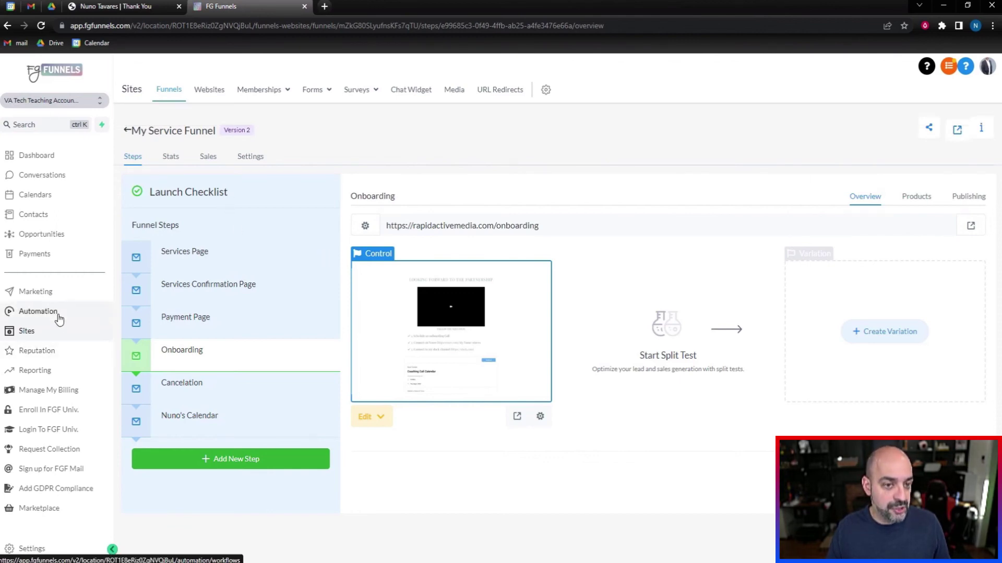
{"action": "left_click", "coordinate": [36, 548]}
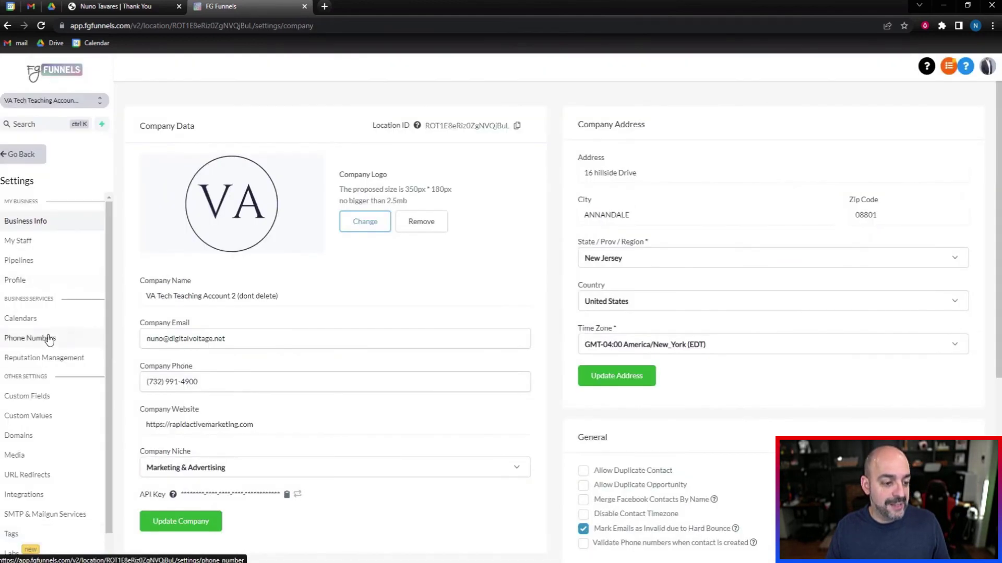
{"action": "left_click", "coordinate": [57, 318]}
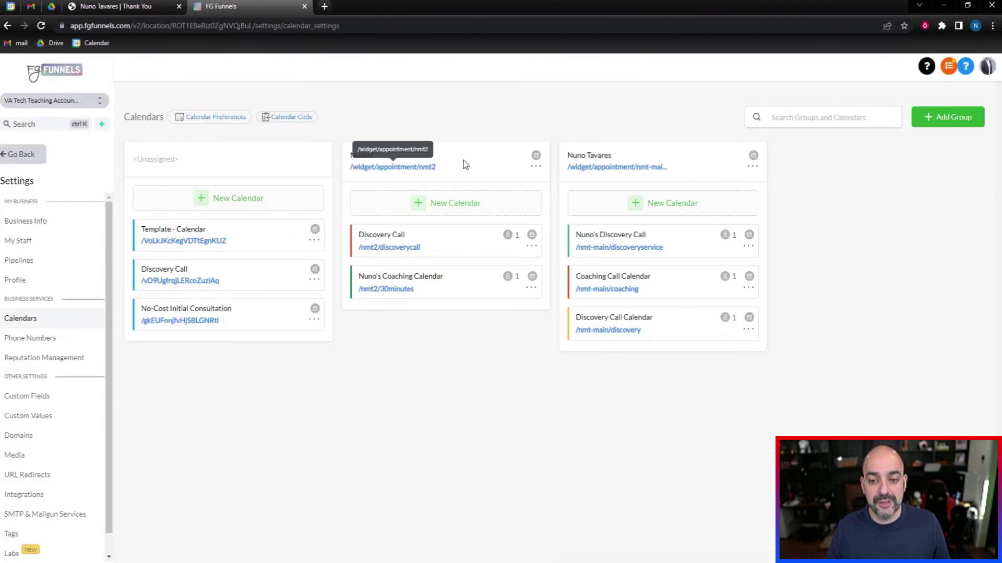
Remove the stray "p" after the first name in the nmt2 calendar group's description and save the group.
{"action": "left_click", "coordinate": [537, 166]}
{"action": "left_click", "coordinate": [567, 185]}
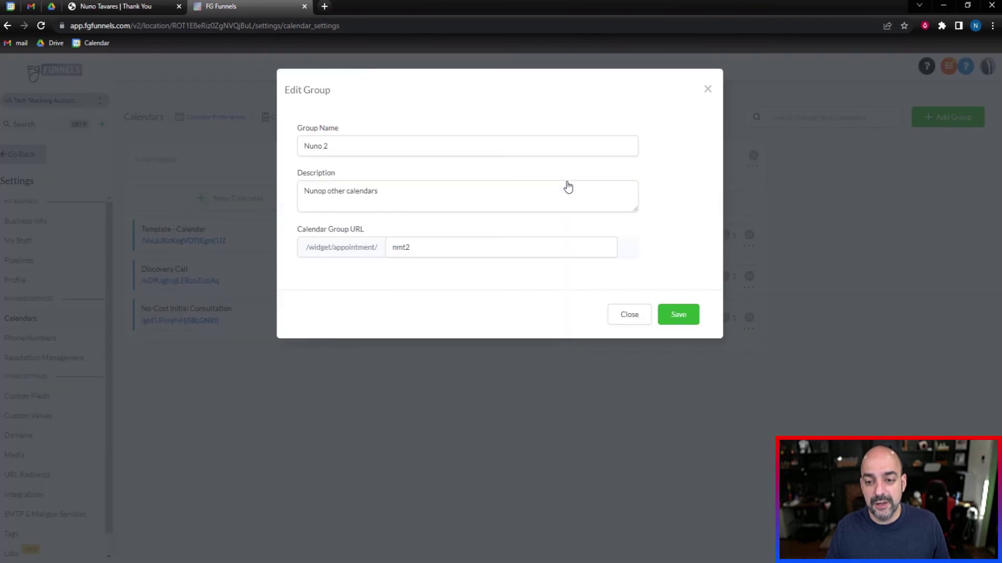
{"action": "left_click", "coordinate": [330, 190]}
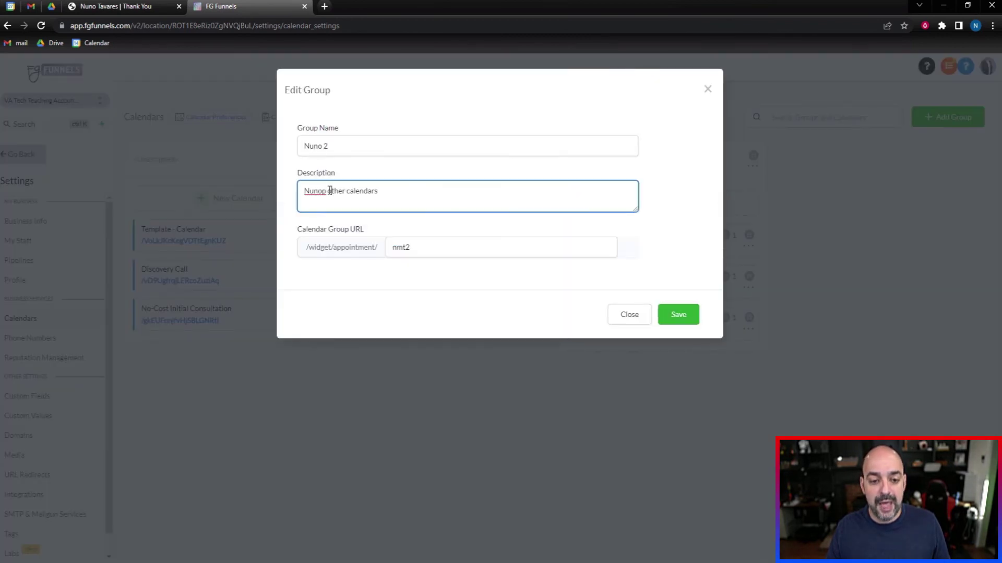
{"action": "key", "text": "BackSpace"}
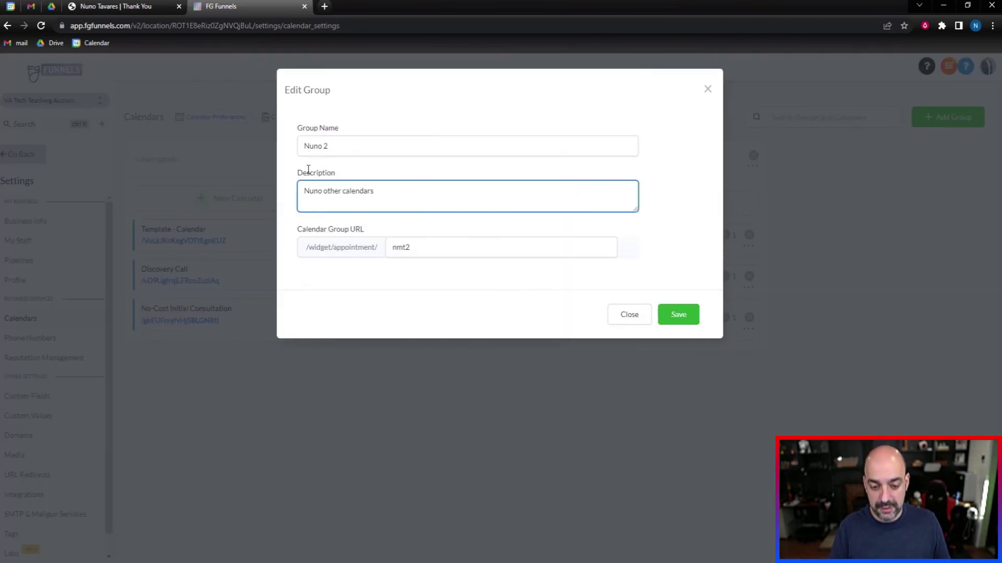
{"action": "left_click", "coordinate": [678, 315]}
Back in the page builder, turn off Use Group Page and set the calendar element to the owner's personally named Discovery Call.
{"action": "left_click", "coordinate": [117, 7]}
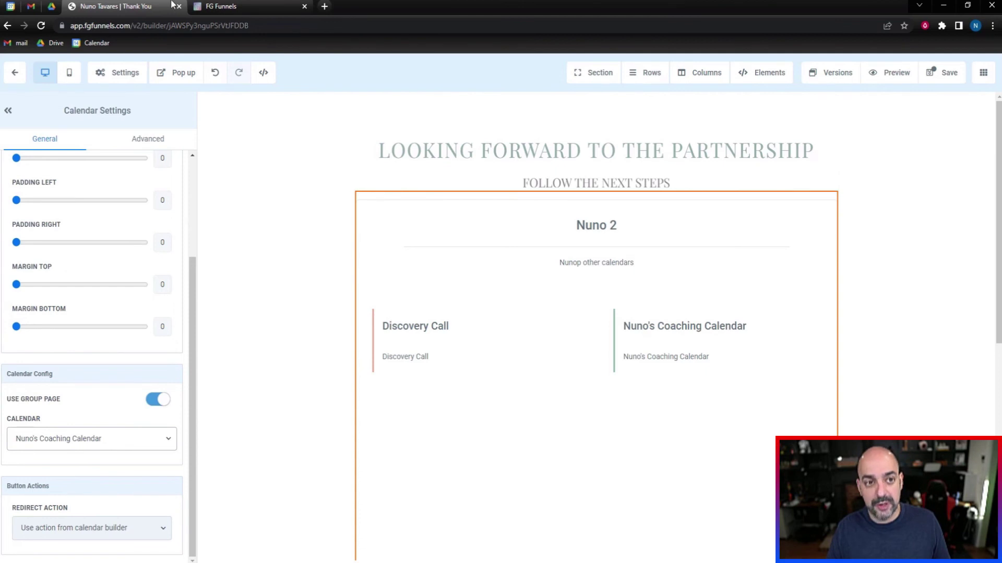
{"action": "key", "text": "ctrl+Tab"}
{"action": "left_click", "coordinate": [145, 7]}
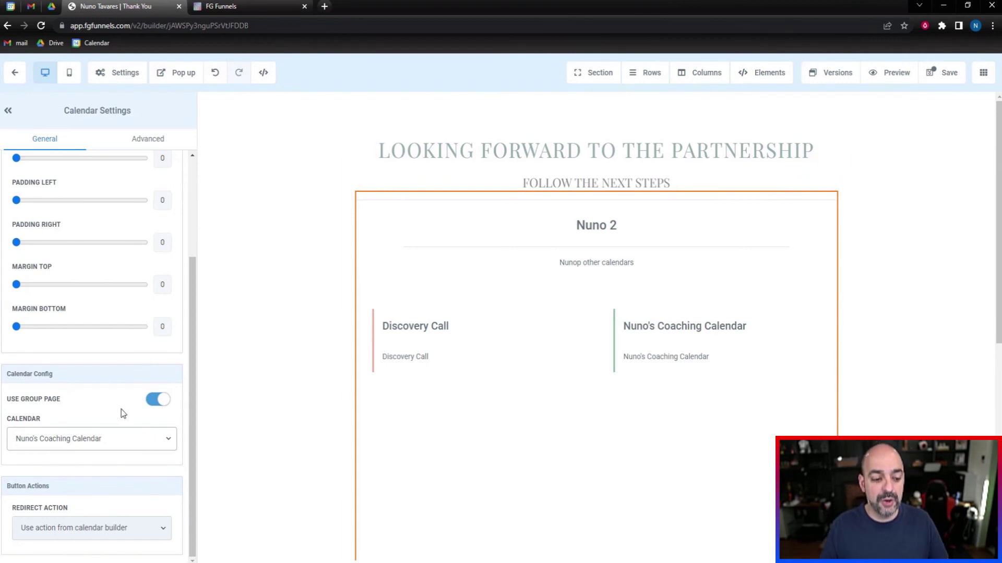
{"action": "left_click", "coordinate": [155, 400]}
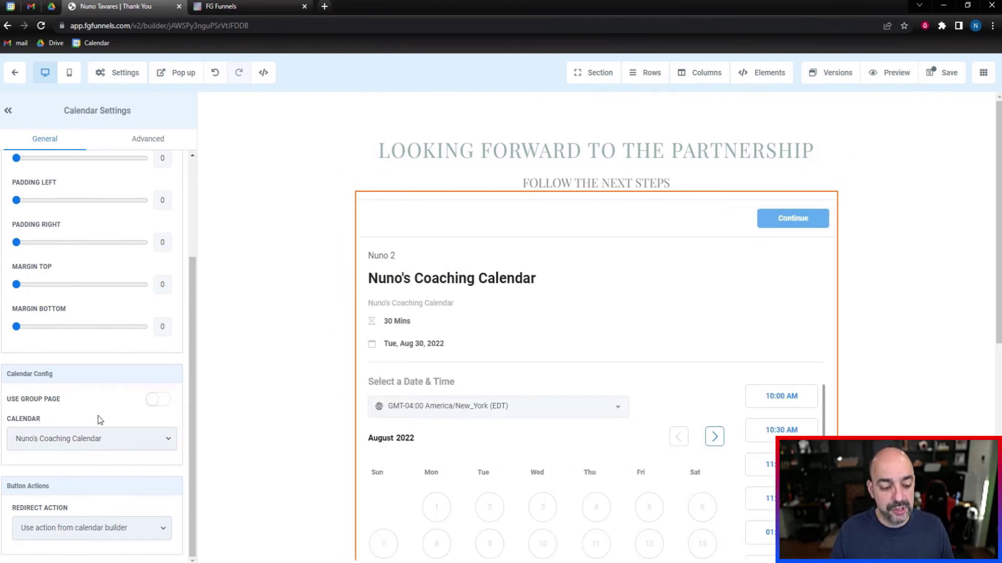
{"action": "left_click", "coordinate": [164, 445]}
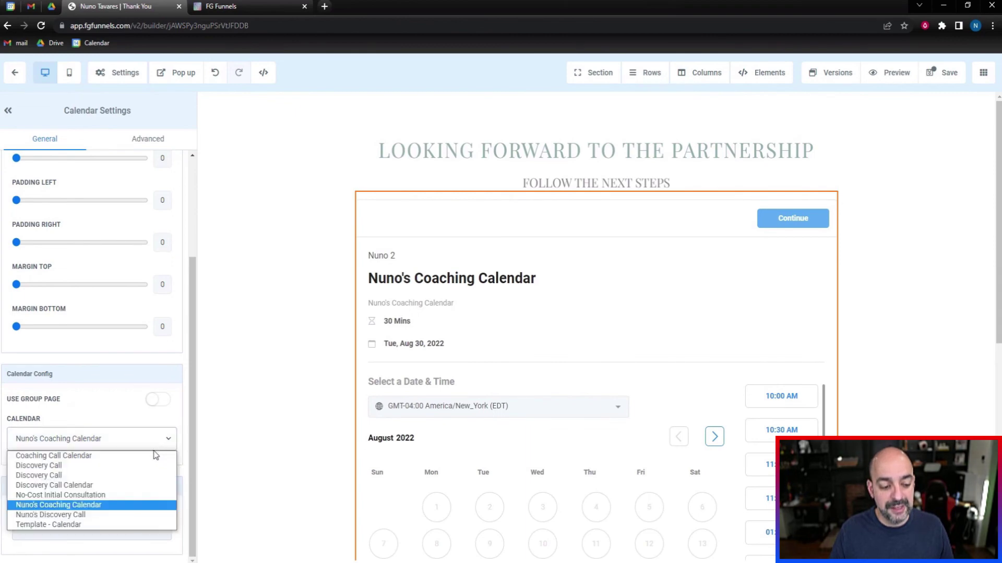
{"action": "left_click", "coordinate": [113, 515]}
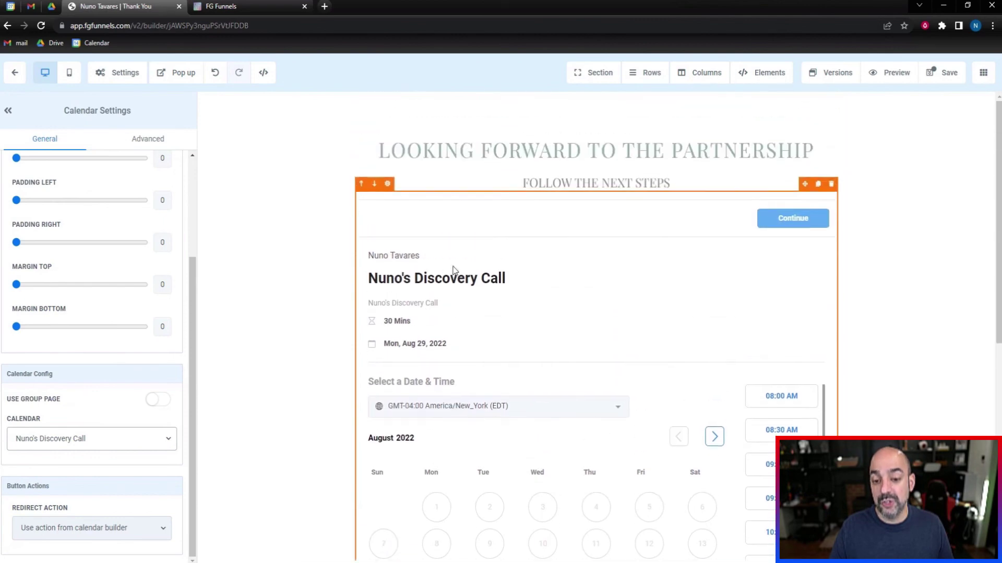
{"action": "left_click", "coordinate": [94, 440]}
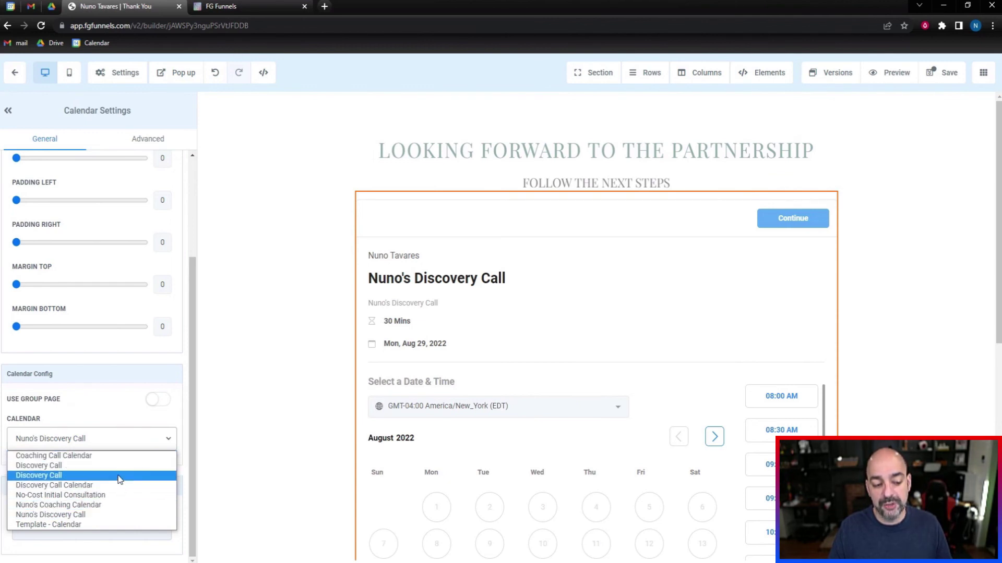
{"action": "left_click", "coordinate": [119, 515]}
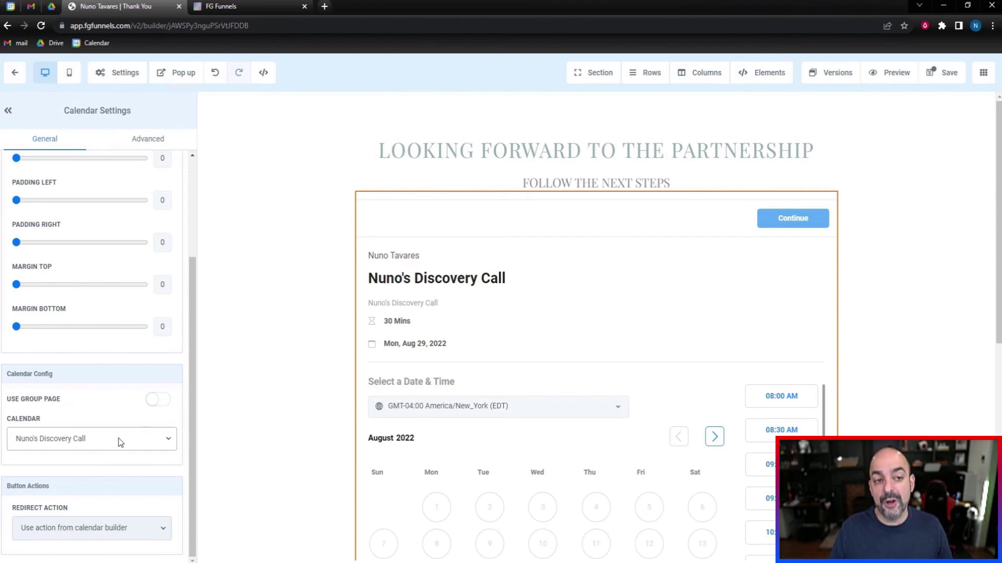
Review the coaching calendar's team and event setup in the nmt2 group, close it and return to the page builder.
{"action": "left_click", "coordinate": [248, 5]}
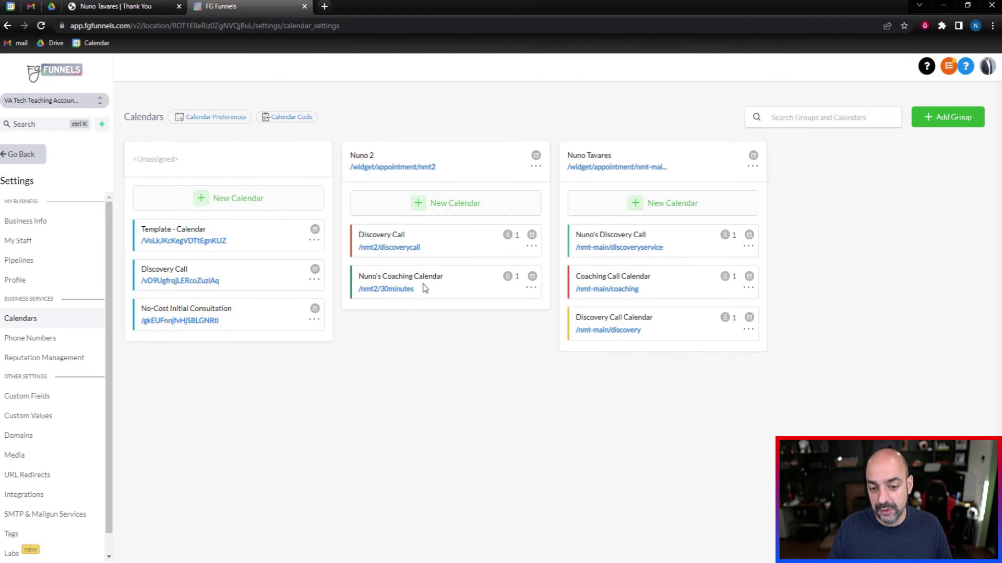
{"action": "left_click", "coordinate": [538, 291]}
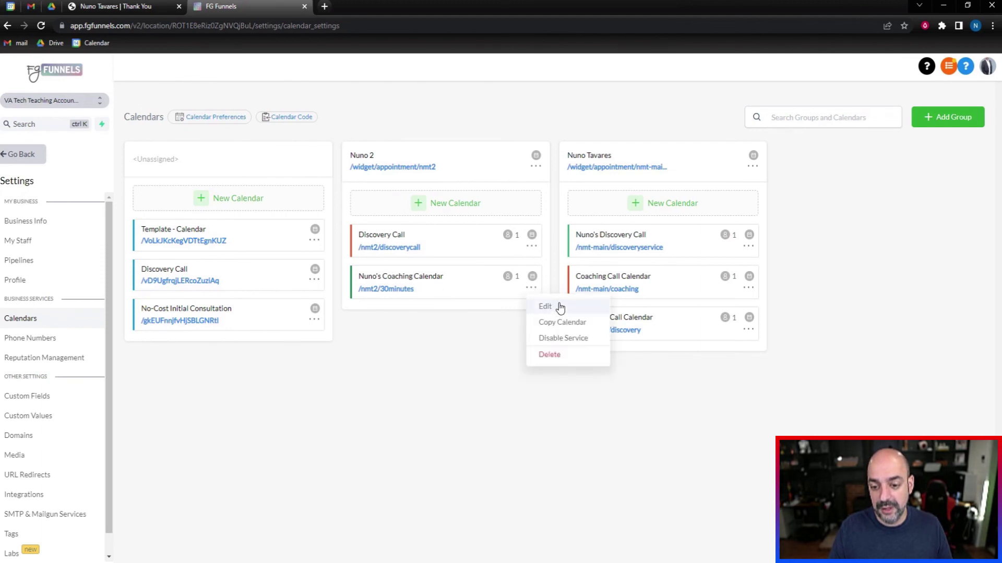
{"action": "left_click", "coordinate": [553, 308]}
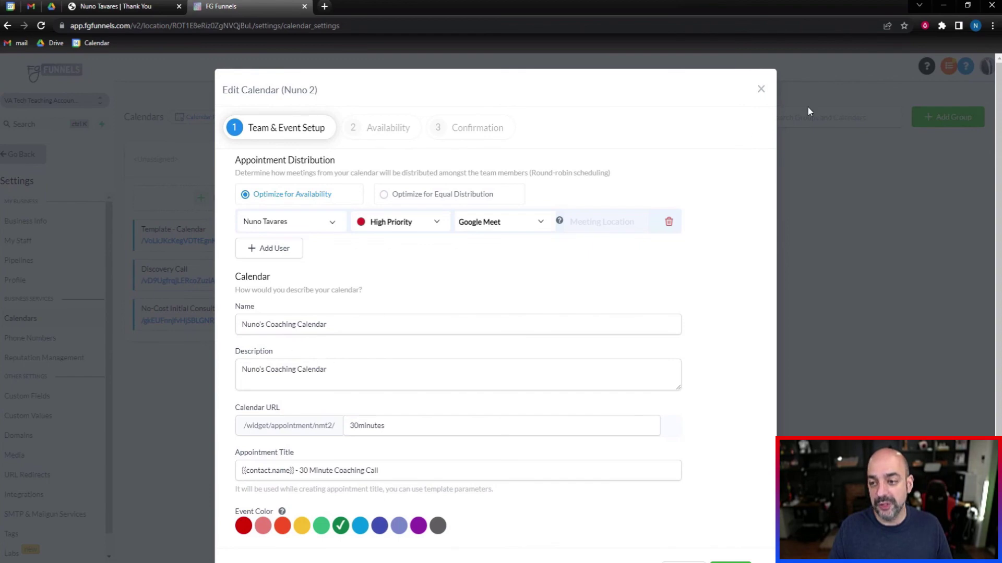
{"action": "left_click", "coordinate": [761, 89]}
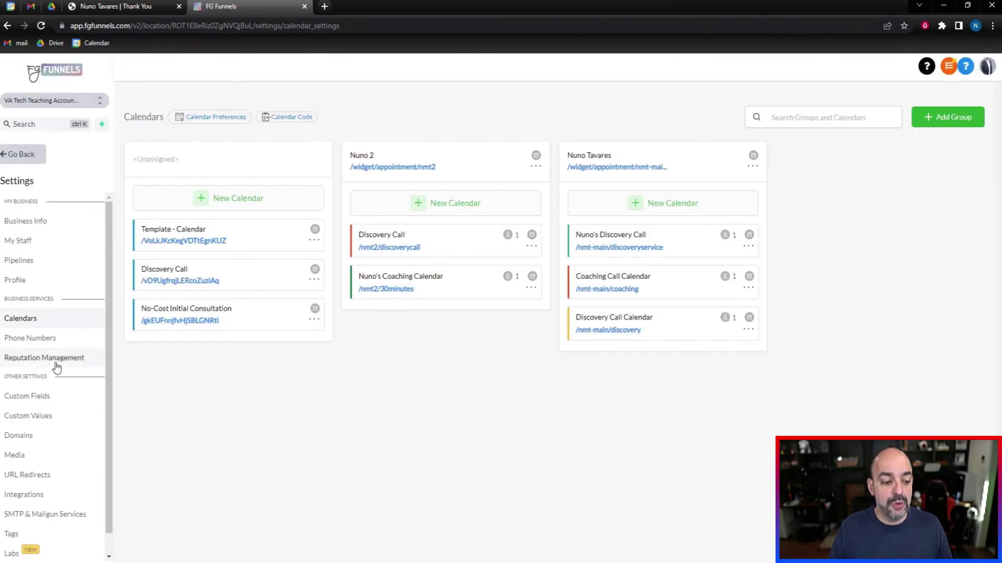
{"action": "left_click", "coordinate": [130, 6]}
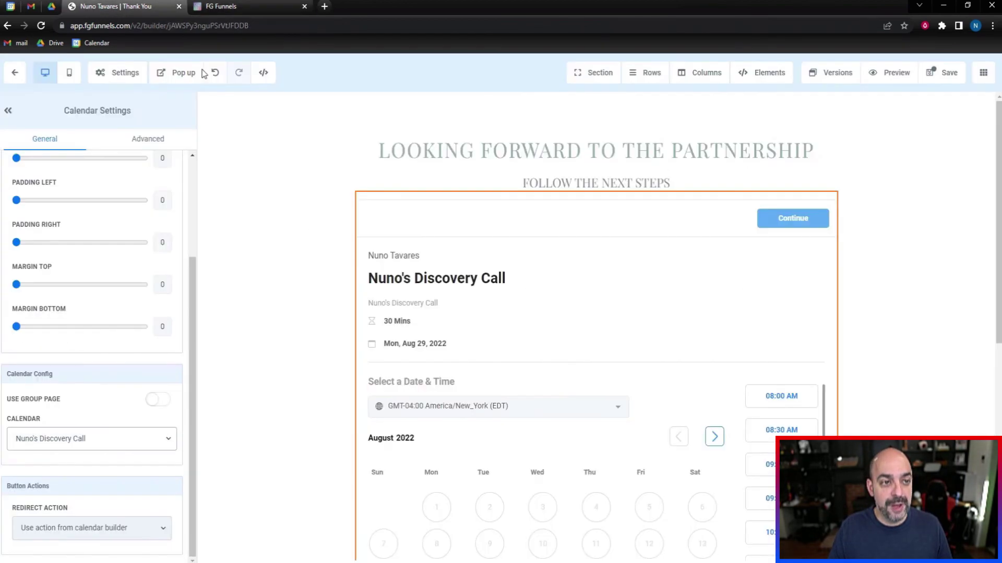
Review the confirmation settings of the nmt2 group's coaching calendar, down to the form submission options.
{"action": "scroll", "coordinate": [528, 316], "scroll_direction": "down", "scroll_amount": 4}
{"action": "scroll", "coordinate": [584, 326], "scroll_direction": "up", "scroll_amount": 3}
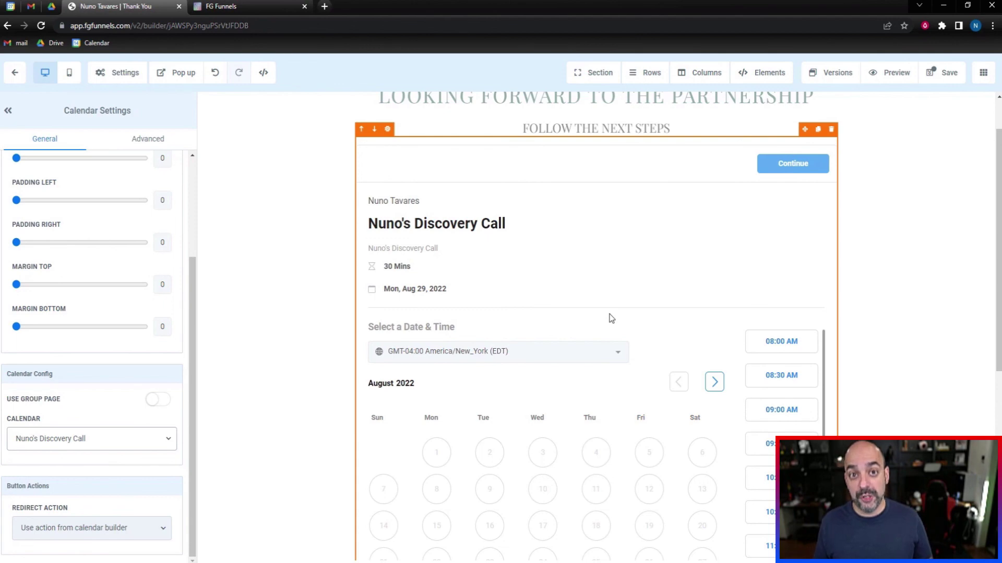
{"action": "scroll", "coordinate": [618, 313], "scroll_direction": "down", "scroll_amount": 3}
{"action": "scroll", "coordinate": [610, 323], "scroll_direction": "up", "scroll_amount": 2}
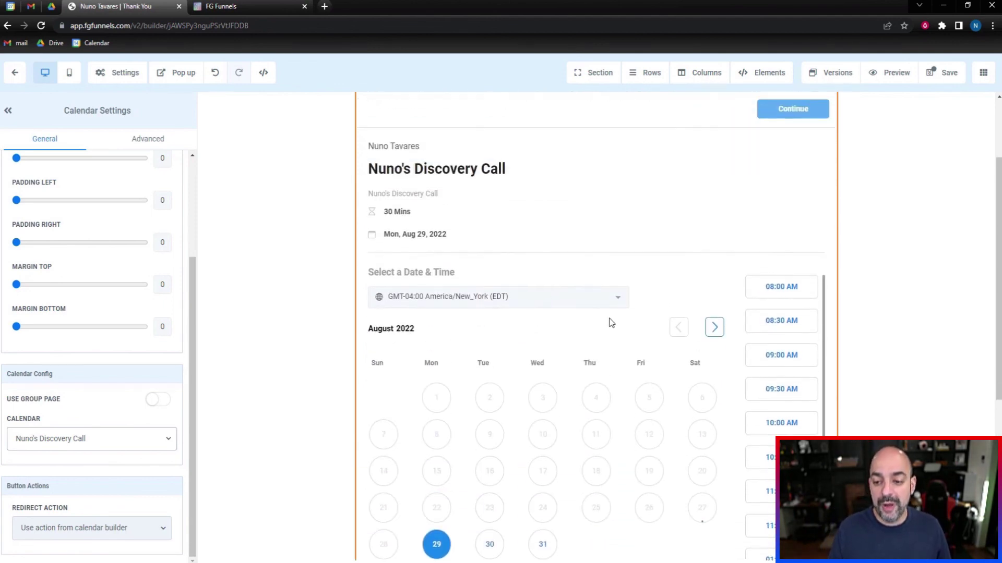
{"action": "left_click", "coordinate": [282, 6]}
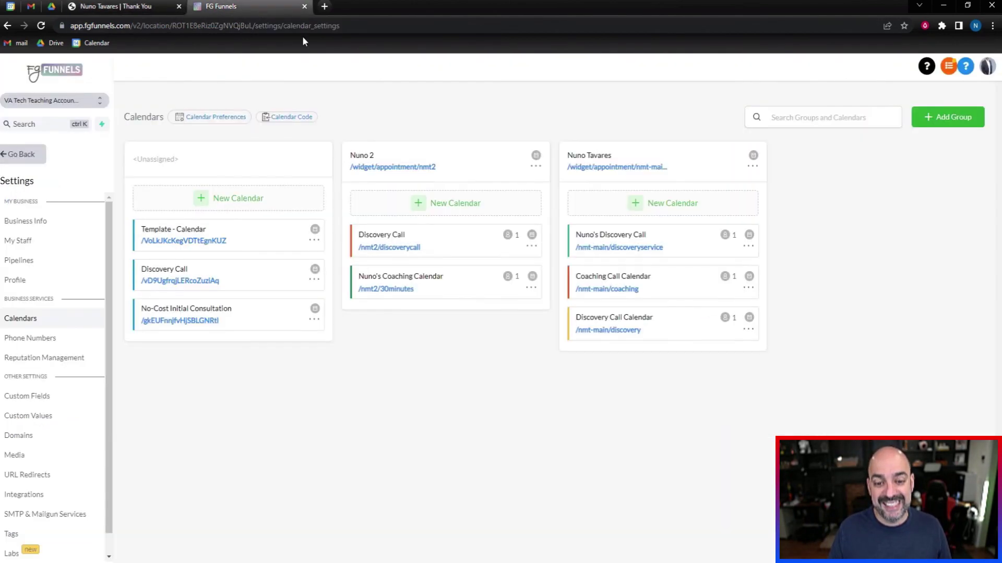
{"action": "left_click", "coordinate": [533, 289]}
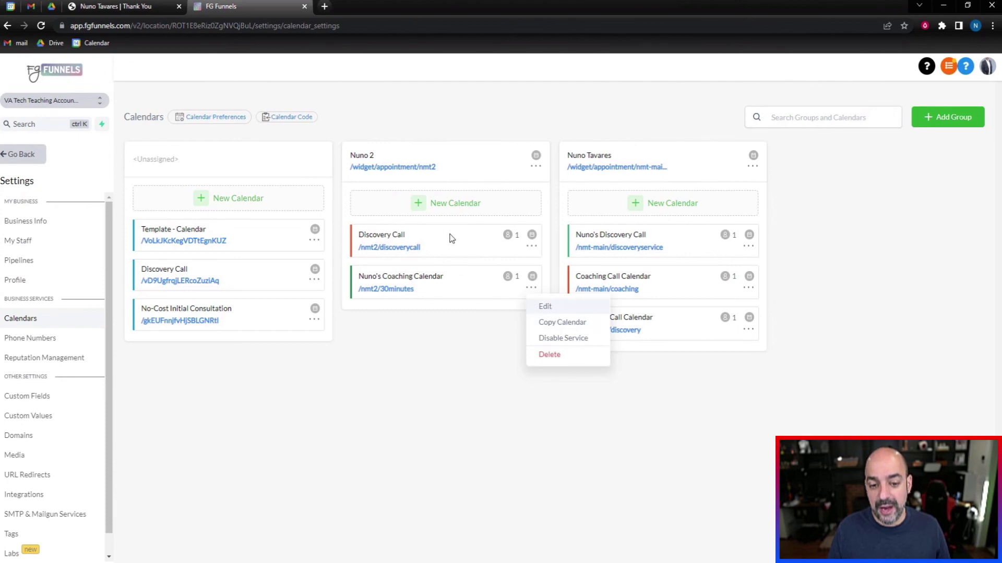
{"action": "left_click", "coordinate": [544, 306]}
{"action": "left_click", "coordinate": [472, 130]}
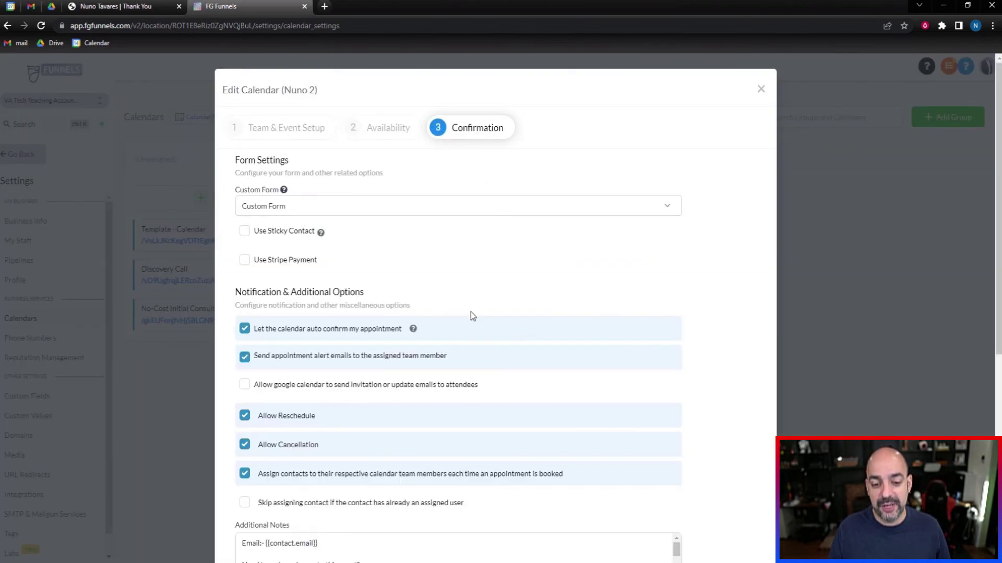
{"action": "scroll", "coordinate": [473, 316], "scroll_direction": "down", "scroll_amount": 7}
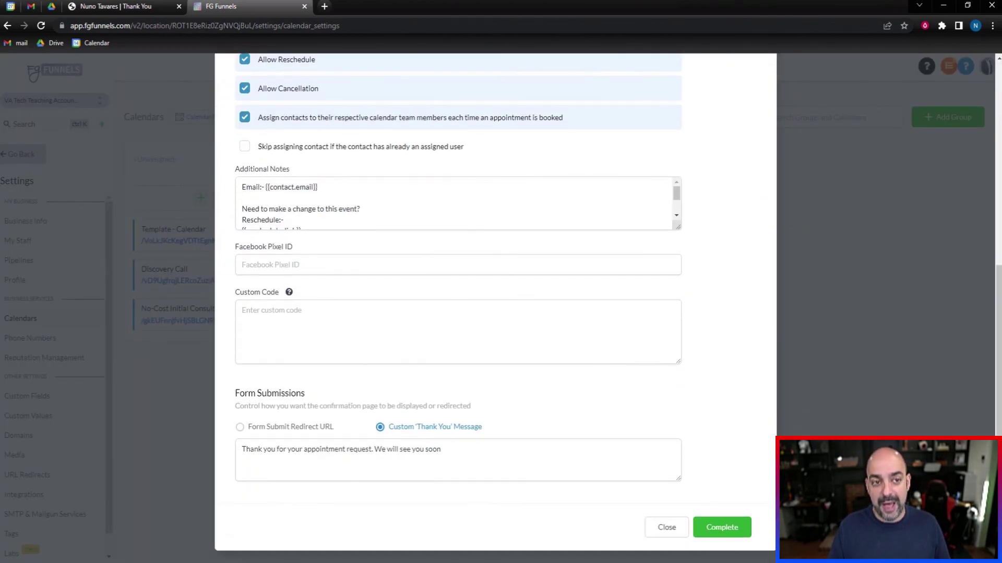
Back in the page builder, set the calendar element's redirect action to Go to Next step.
{"action": "left_click", "coordinate": [120, 6]}
{"action": "scroll", "coordinate": [516, 272], "scroll_direction": "down", "scroll_amount": 3}
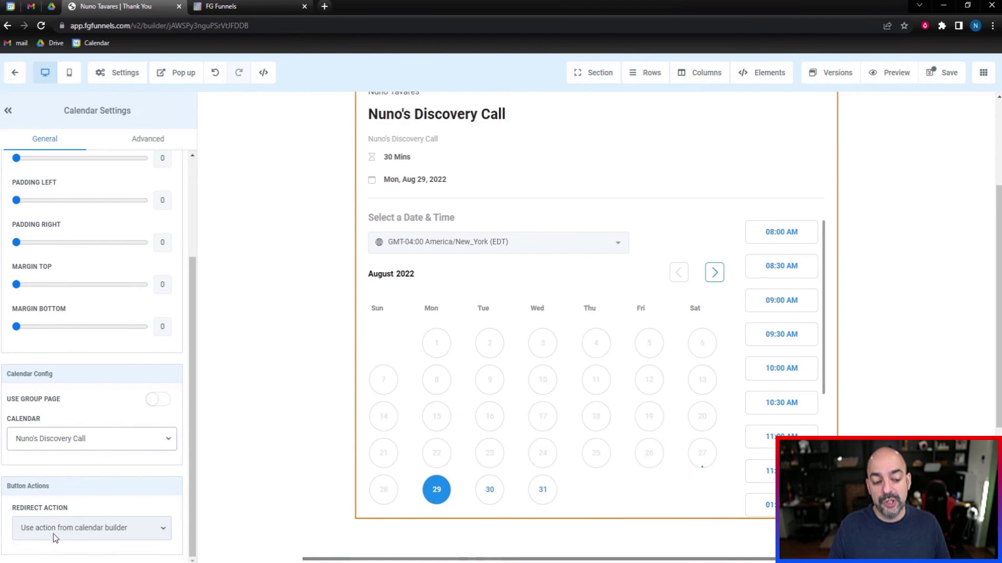
{"action": "left_click", "coordinate": [136, 532]}
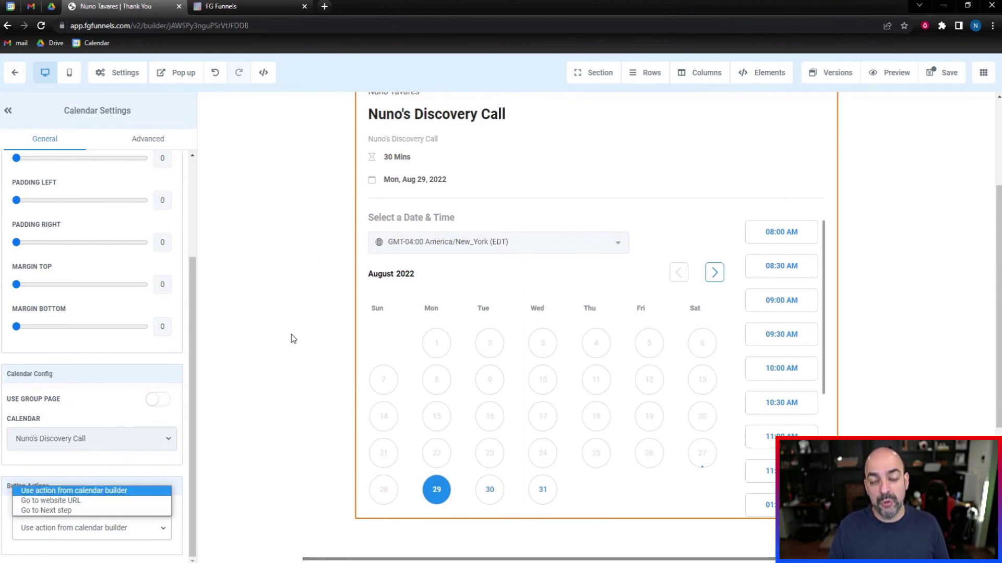
{"action": "left_click", "coordinate": [149, 510]}
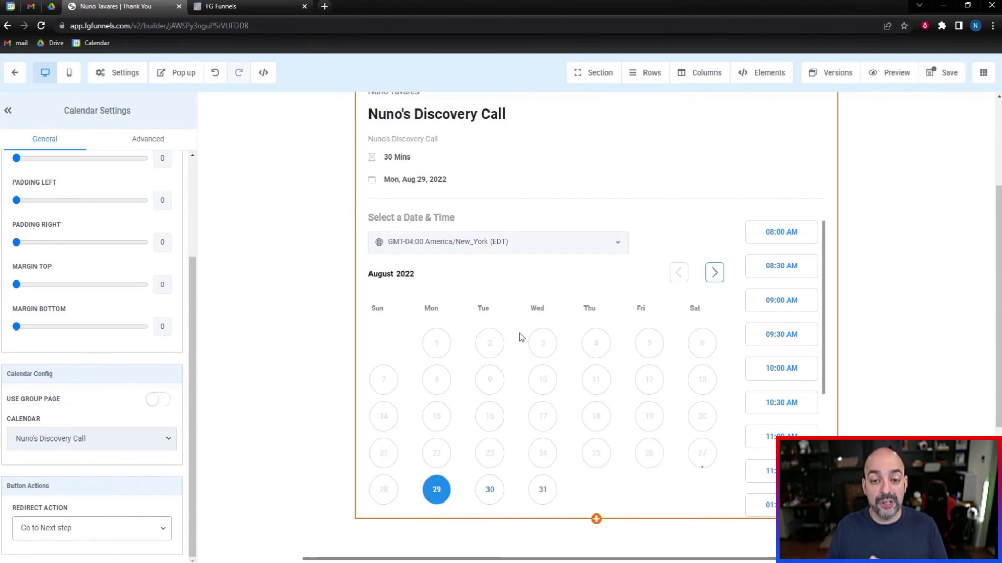
Check the coaching calendar's form submission options again, then set the page element's redirect action to Use action from calendar builder.
{"action": "left_click", "coordinate": [262, 6]}
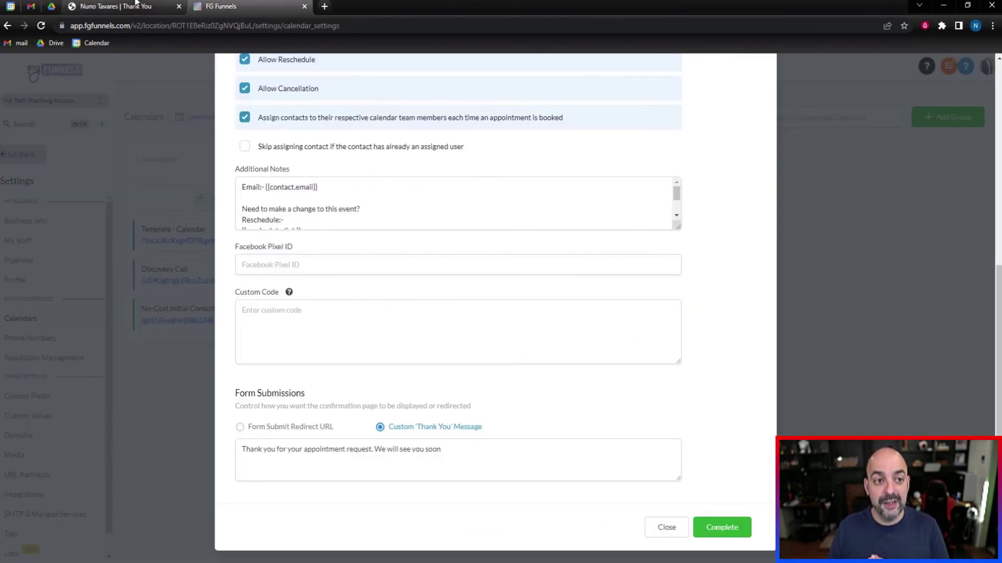
{"action": "left_click", "coordinate": [135, 4]}
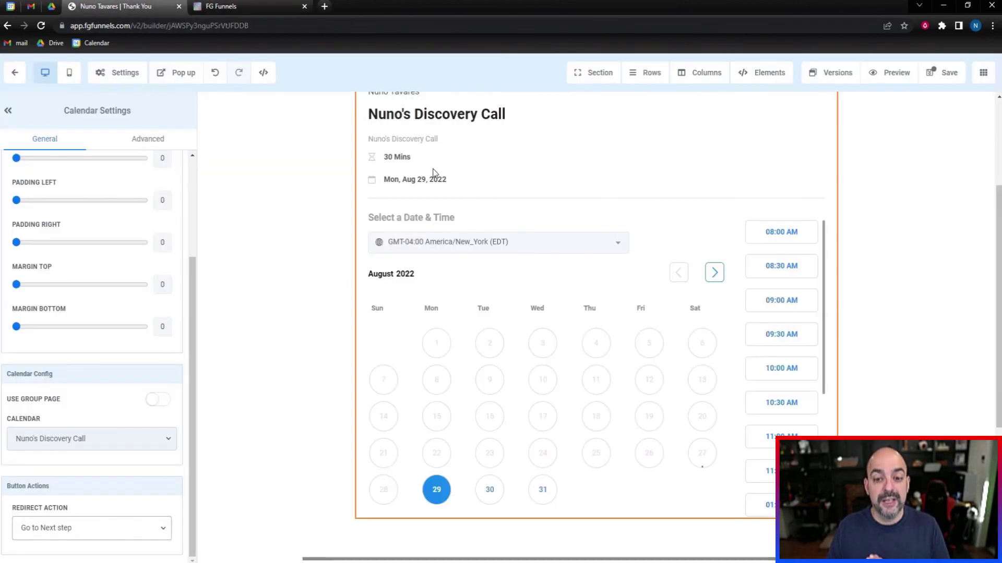
{"action": "left_click", "coordinate": [105, 535]}
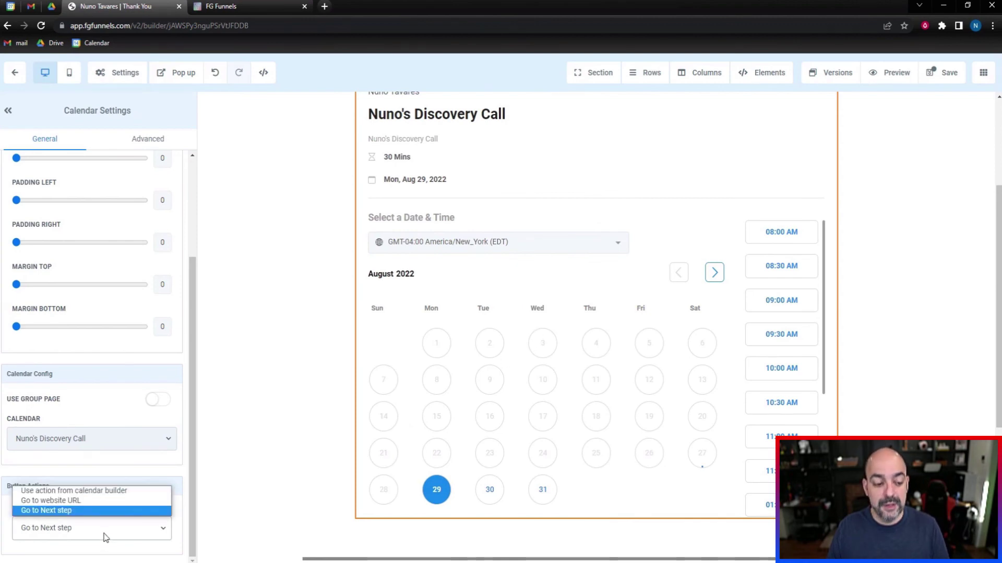
{"action": "left_click", "coordinate": [117, 491]}
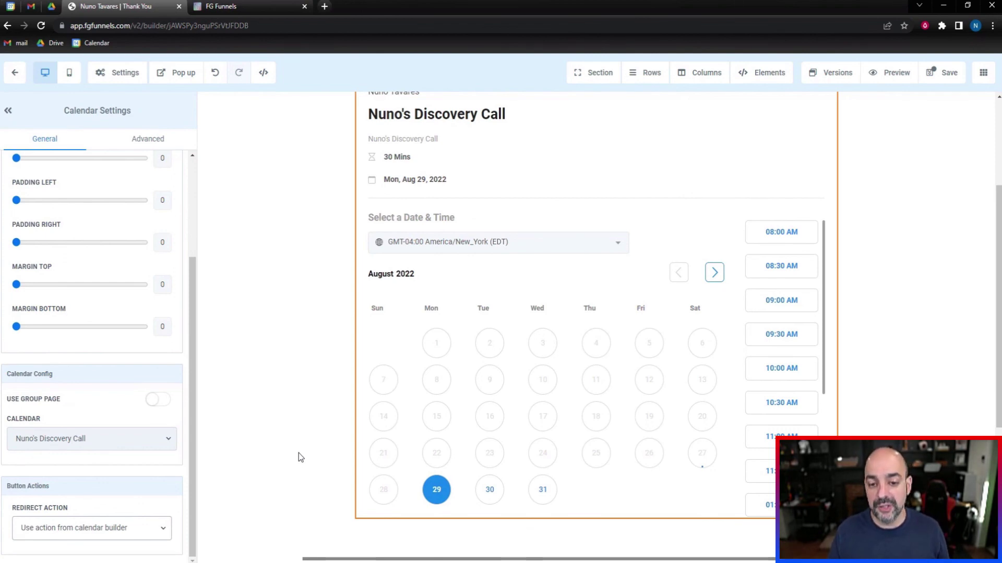
Return to the calendar settings browser tab and close the coaching calendar's editor without saving.
{"action": "scroll", "coordinate": [457, 290], "scroll_direction": "up", "scroll_amount": 3}
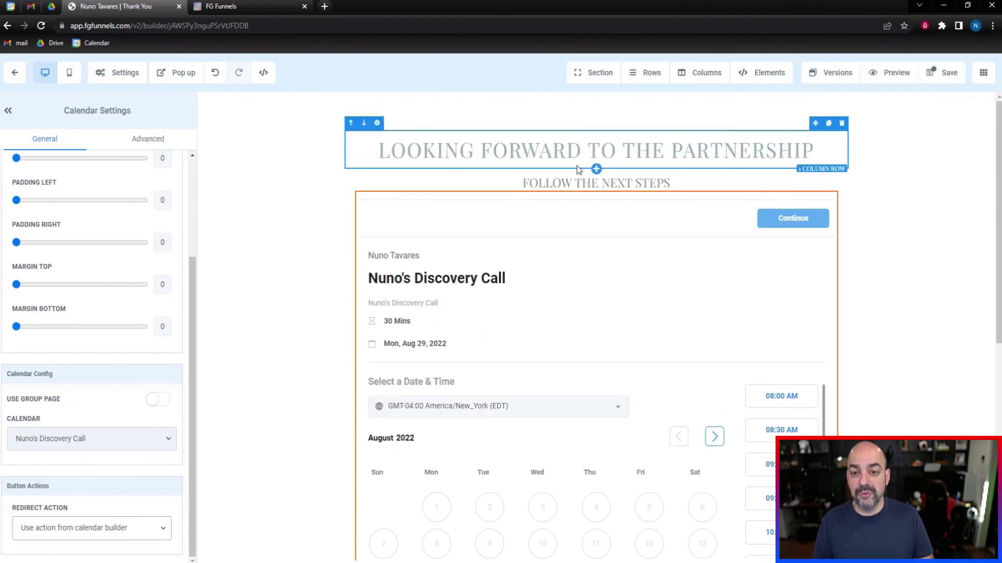
{"action": "left_click", "coordinate": [284, 6]}
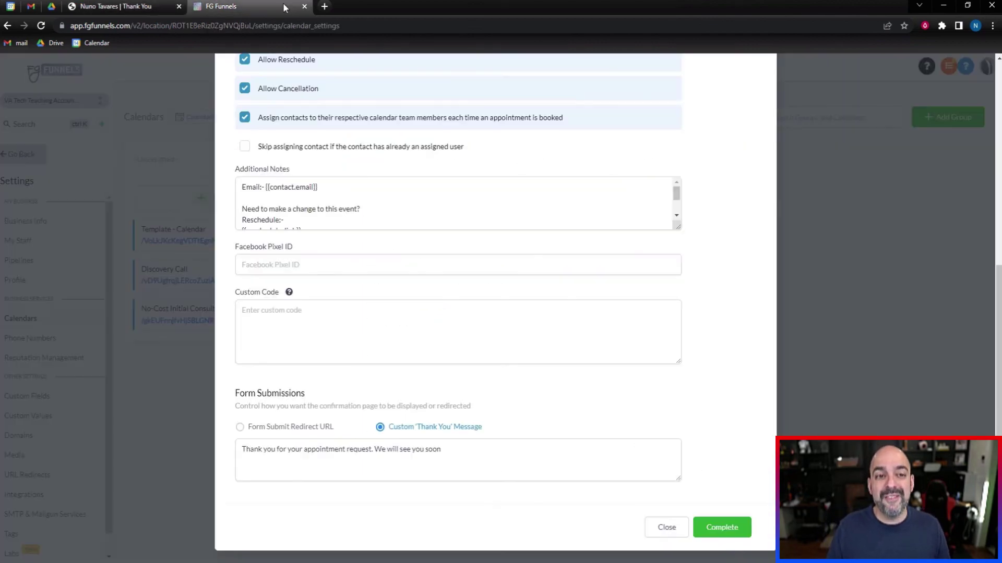
{"action": "scroll", "coordinate": [705, 295], "scroll_direction": "up", "scroll_amount": 7}
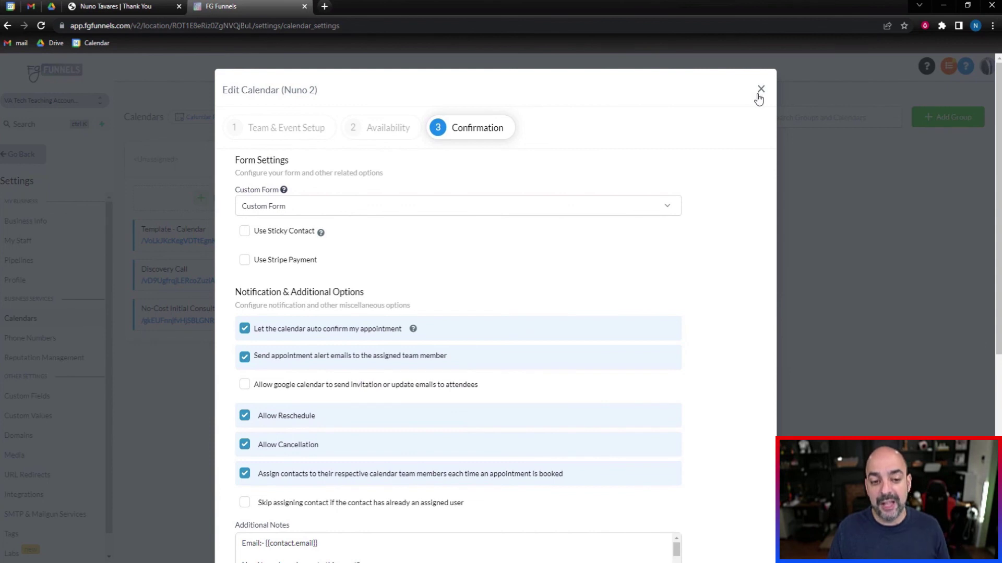
{"action": "left_click", "coordinate": [760, 91]}
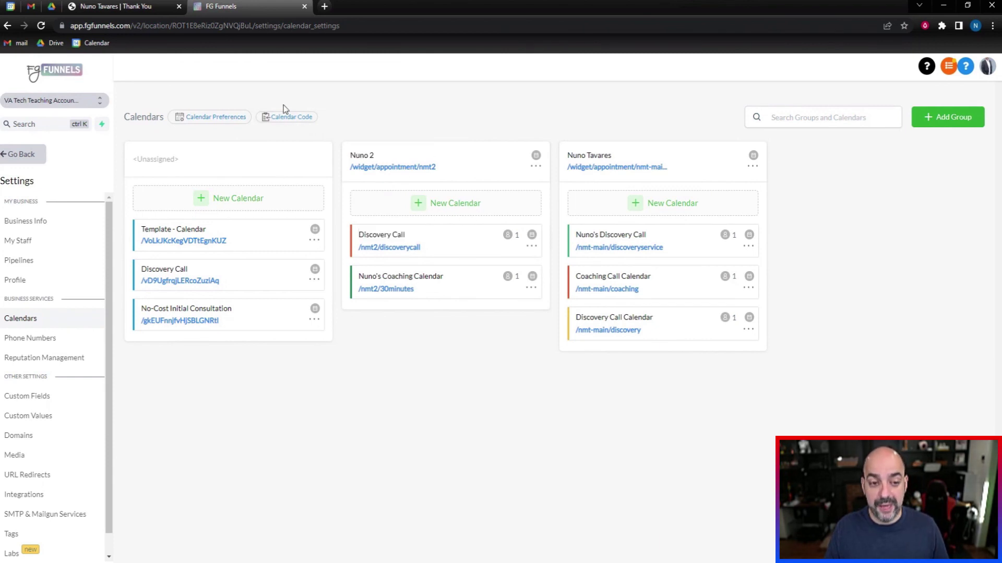
Open Calendar Code for the nmt2 group's Discovery Call calendar and highlight its whole embed code.
{"action": "left_click", "coordinate": [291, 118]}
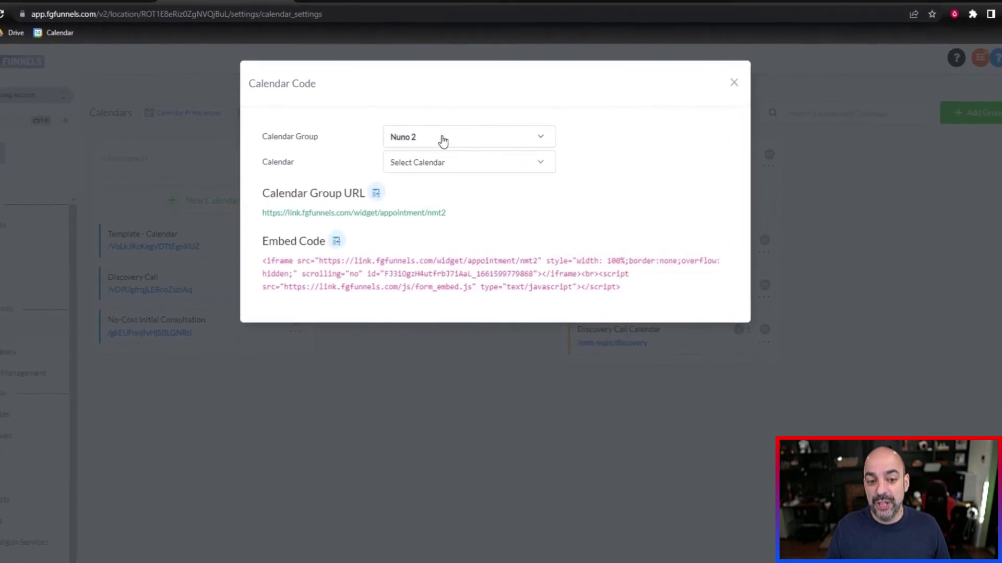
{"action": "left_click", "coordinate": [456, 163]}
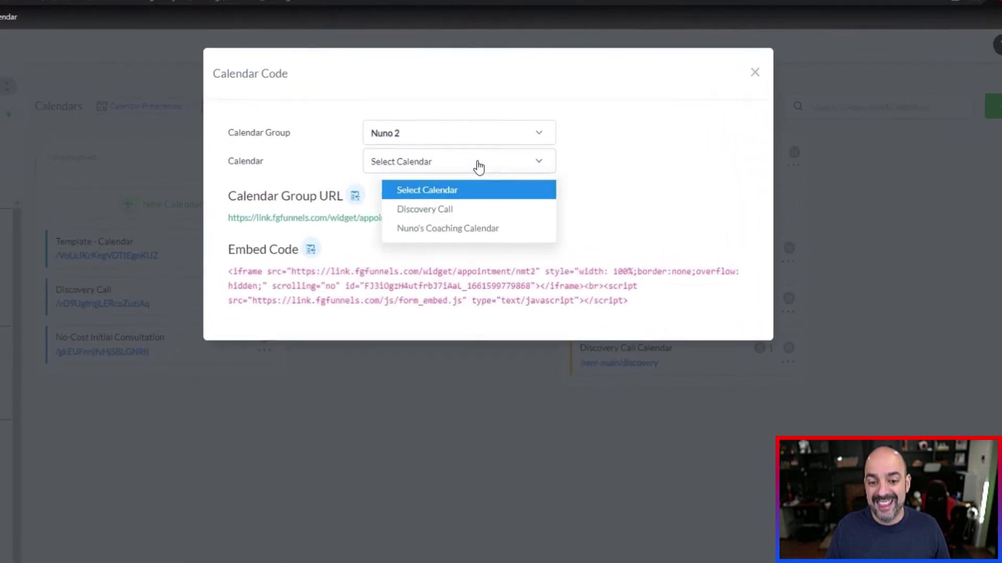
{"action": "left_click", "coordinate": [471, 215]}
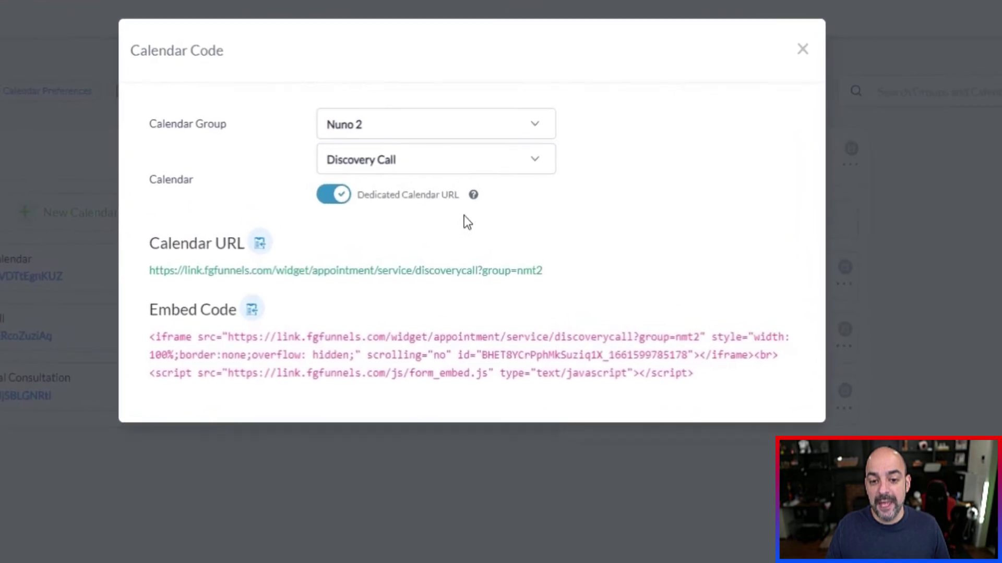
{"action": "left_click_drag", "start_coordinate": [743, 386], "coordinate": [142, 334]}
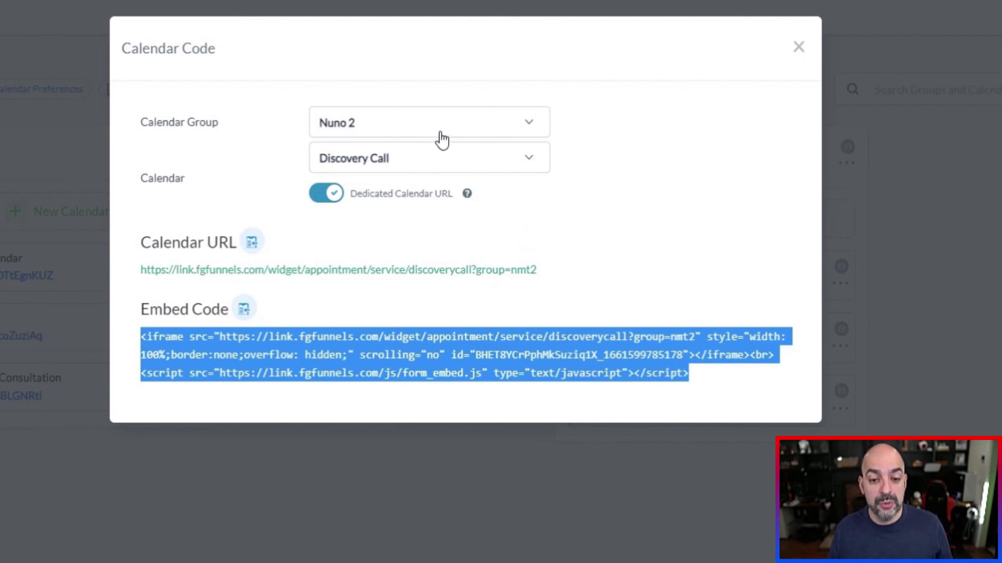
Clear the individual calendar choice and highlight the embed code of the whole nmt2 calendar group.
{"action": "left_click", "coordinate": [403, 166]}
{"action": "left_click", "coordinate": [420, 195]}
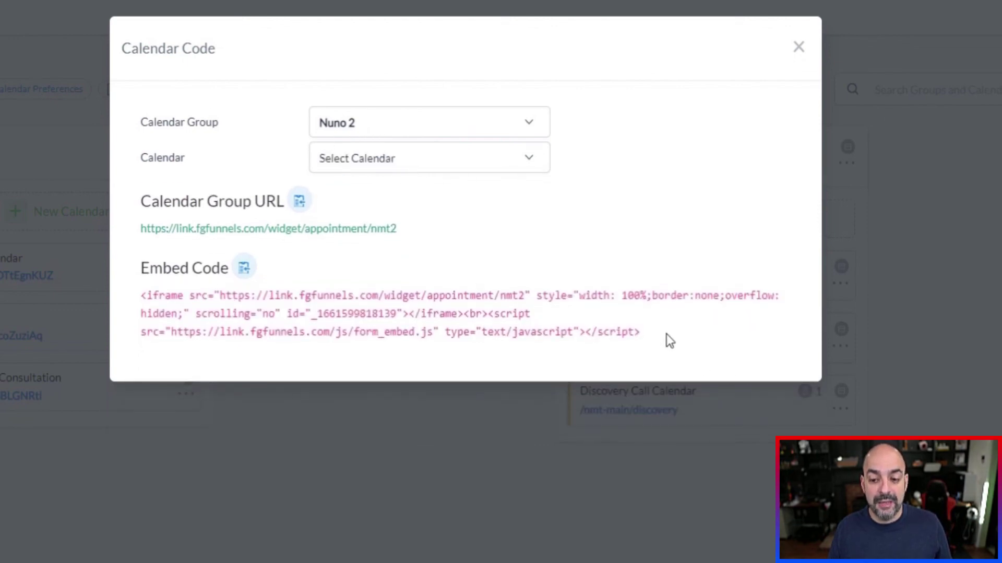
{"action": "left_click_drag", "start_coordinate": [666, 334], "coordinate": [128, 293]}
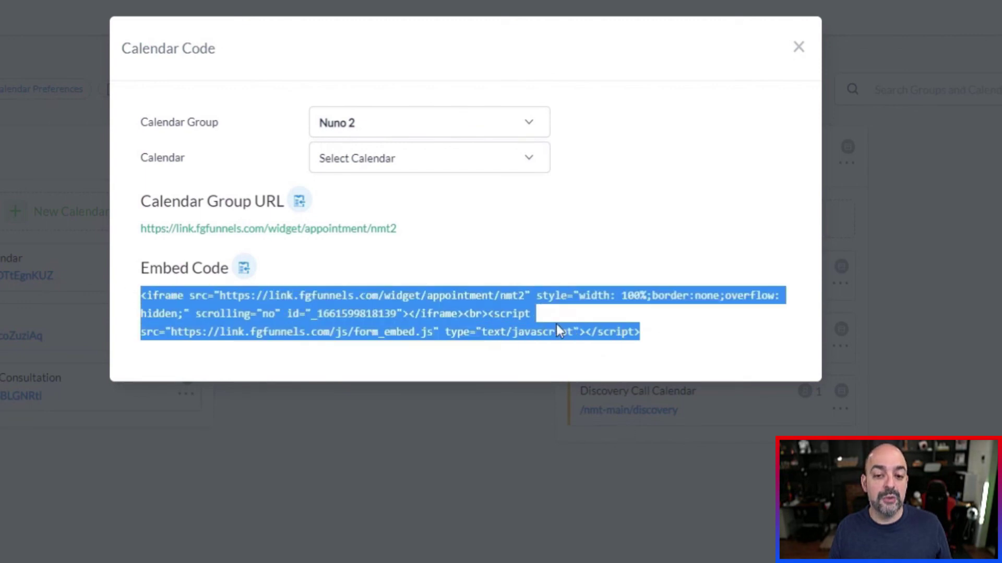
Show the nmt2 coaching calendar's code, compare its URL with Dedicated Calendar URL off and on, and close the code window.
{"action": "left_click", "coordinate": [399, 159]}
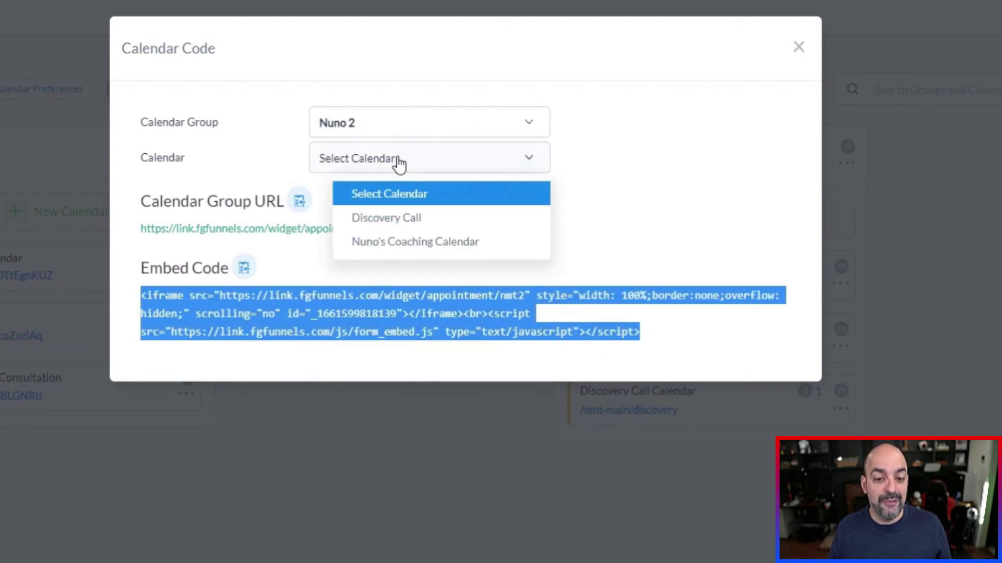
{"action": "left_click", "coordinate": [415, 243]}
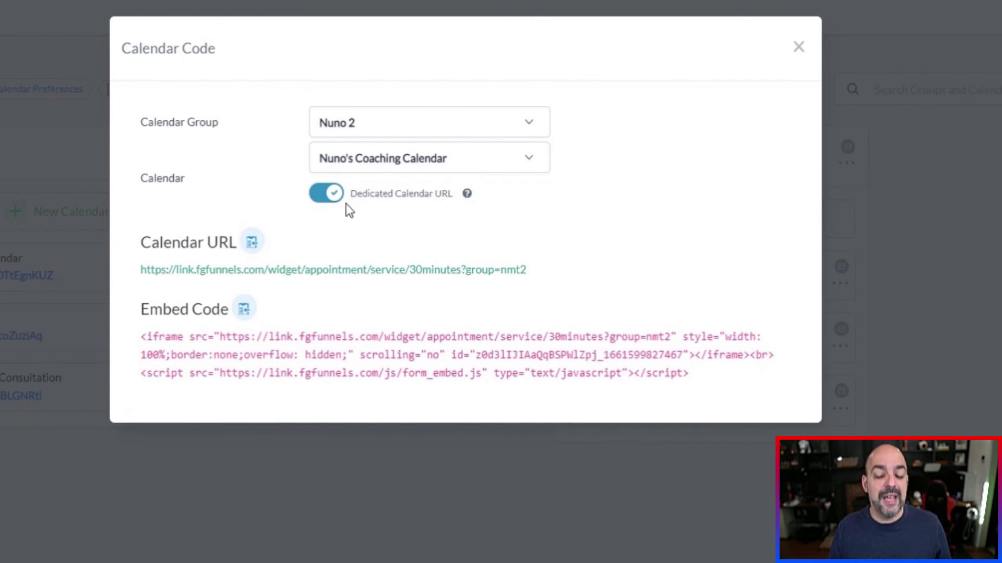
{"action": "left_click", "coordinate": [325, 196]}
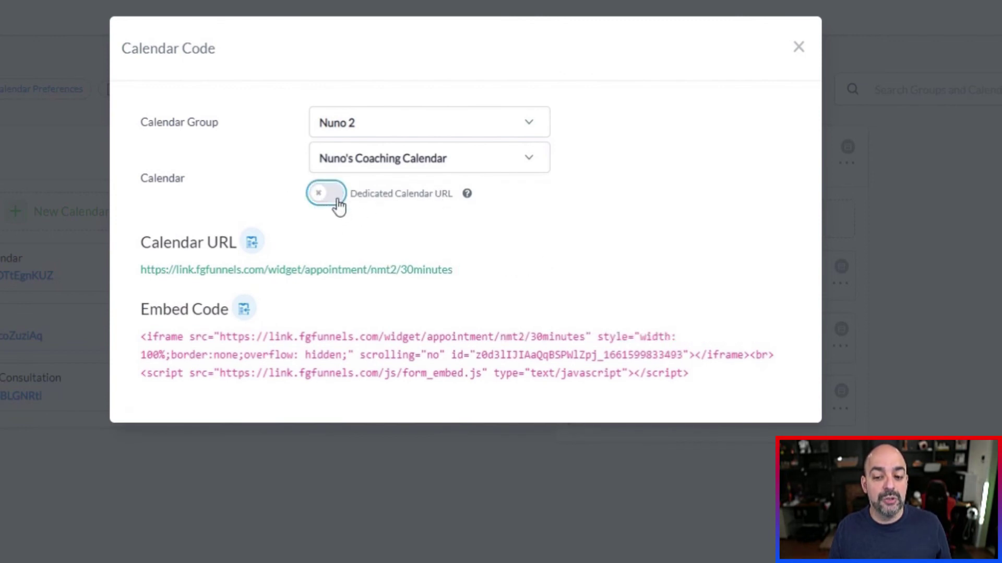
{"action": "left_click", "coordinate": [339, 205]}
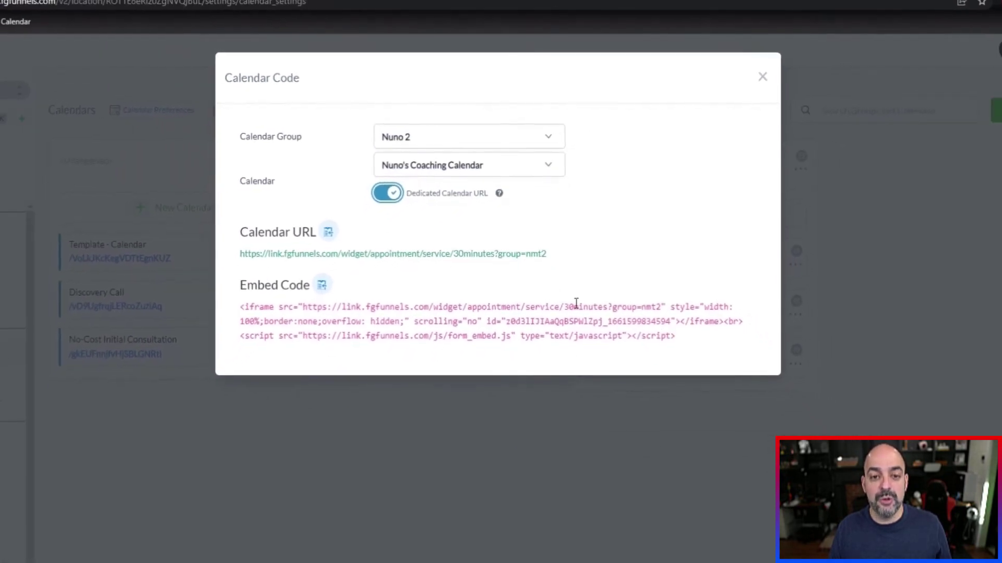
{"action": "left_click", "coordinate": [762, 76]}
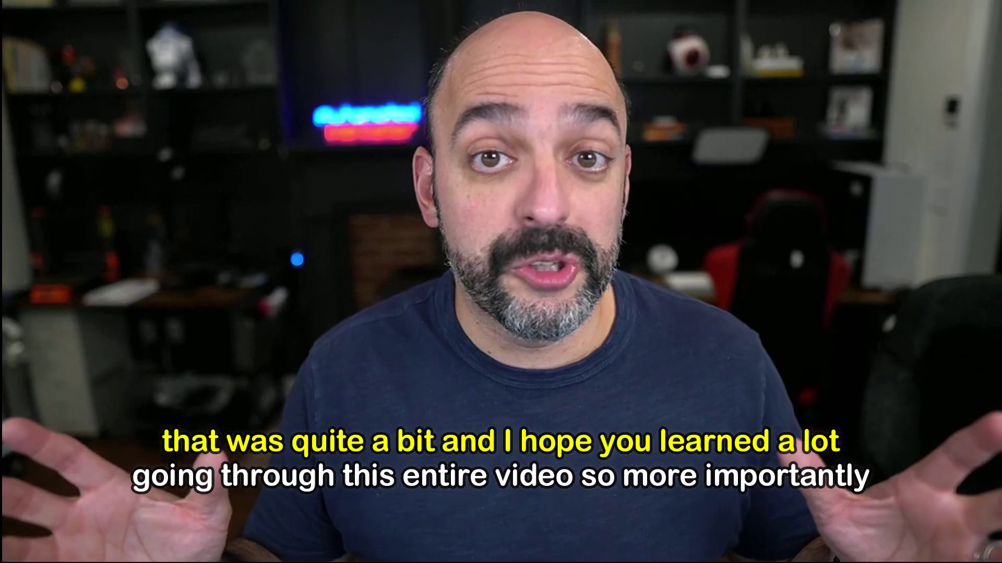